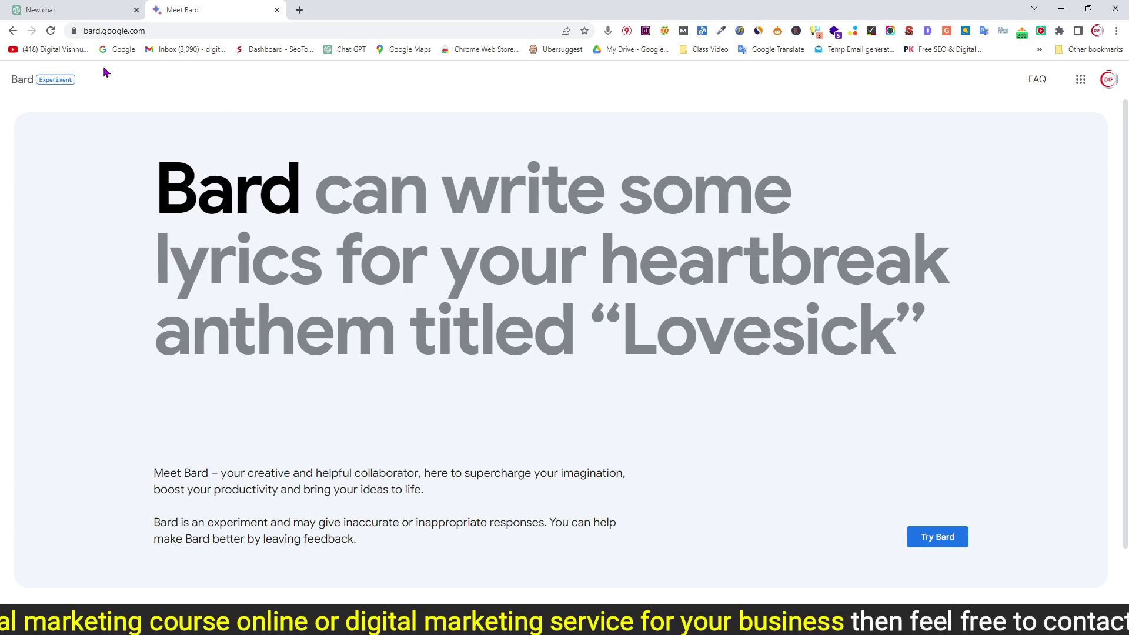
Start Bard, accept its terms and privacy notice, opt in to email updates and continue past the experiment notice
{"action": "left_click", "coordinate": [944, 539]}
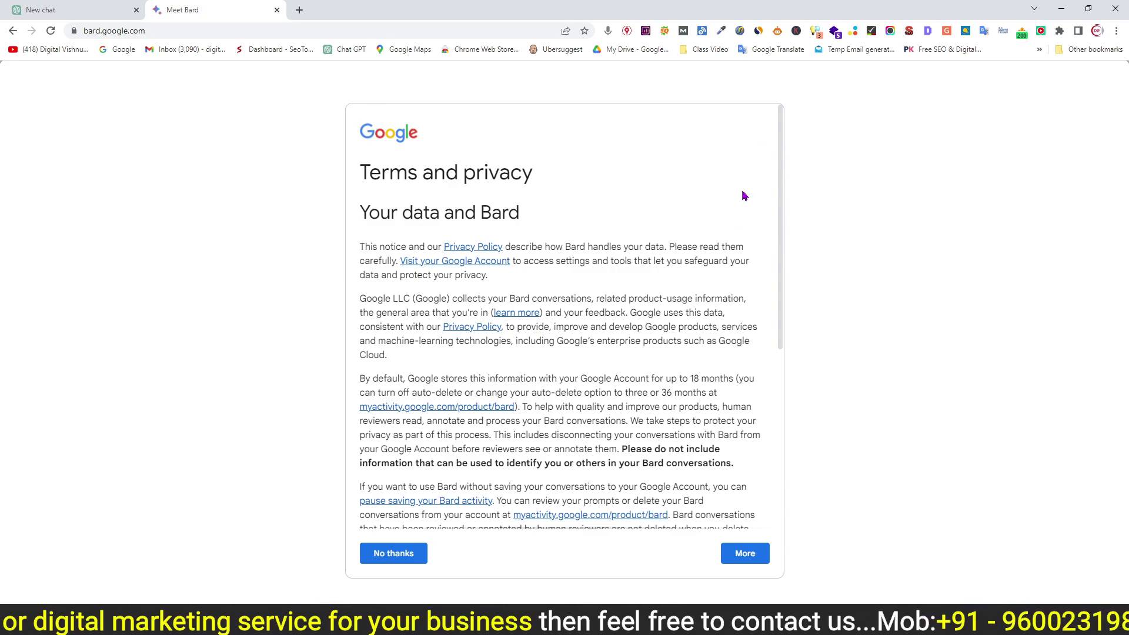
{"action": "scroll", "coordinate": [743, 196], "scroll_direction": "down", "scroll_amount": 5}
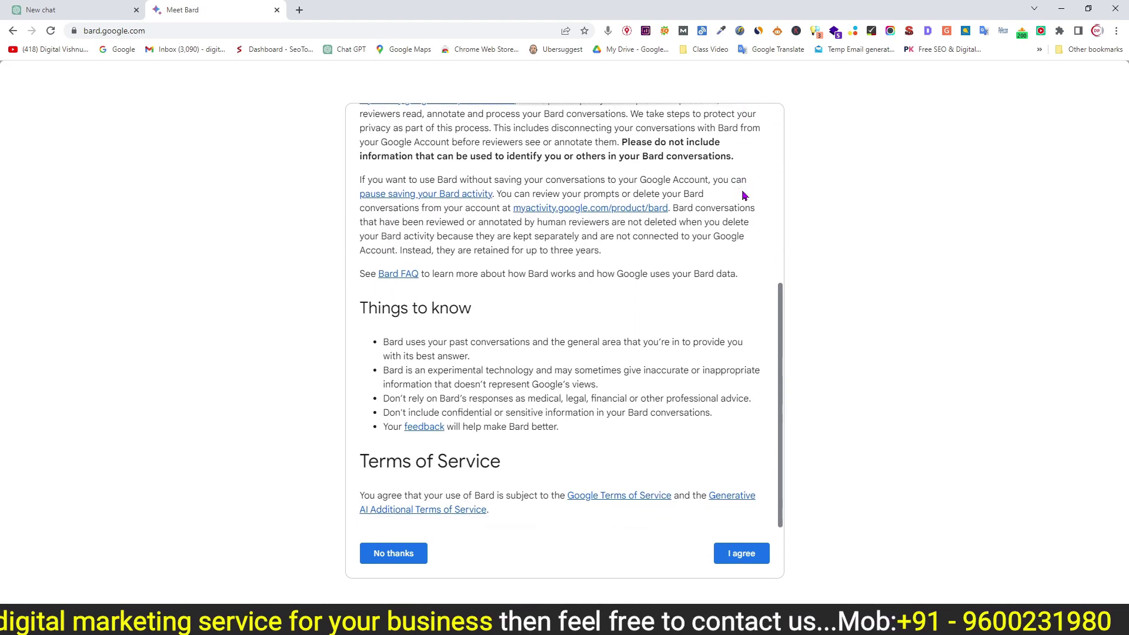
{"action": "left_click", "coordinate": [749, 558]}
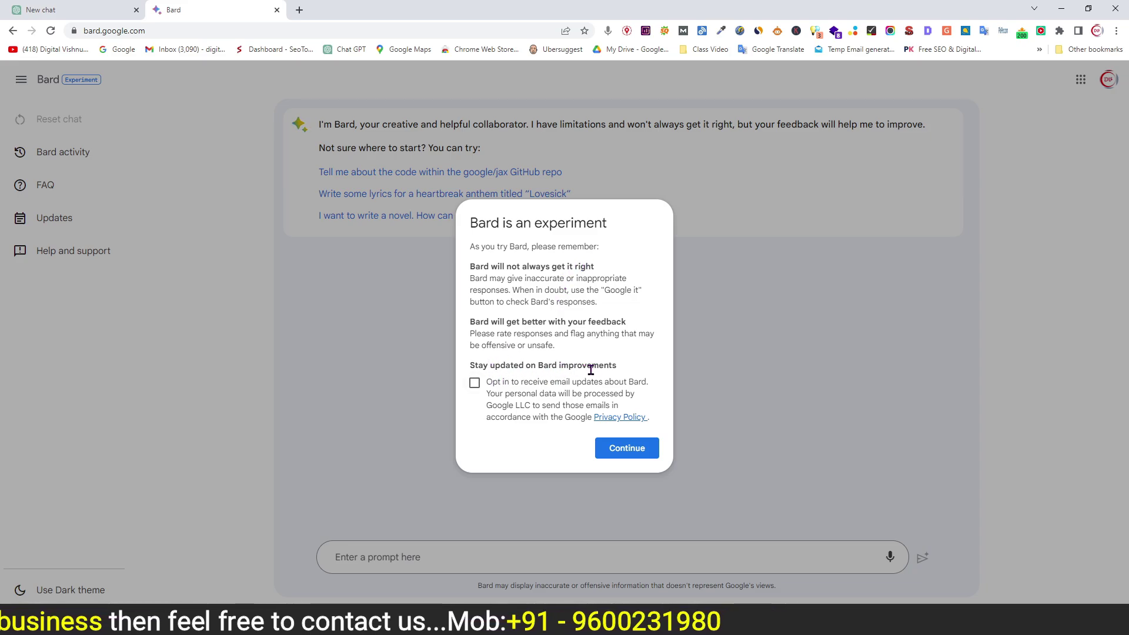
{"action": "left_click", "coordinate": [474, 383]}
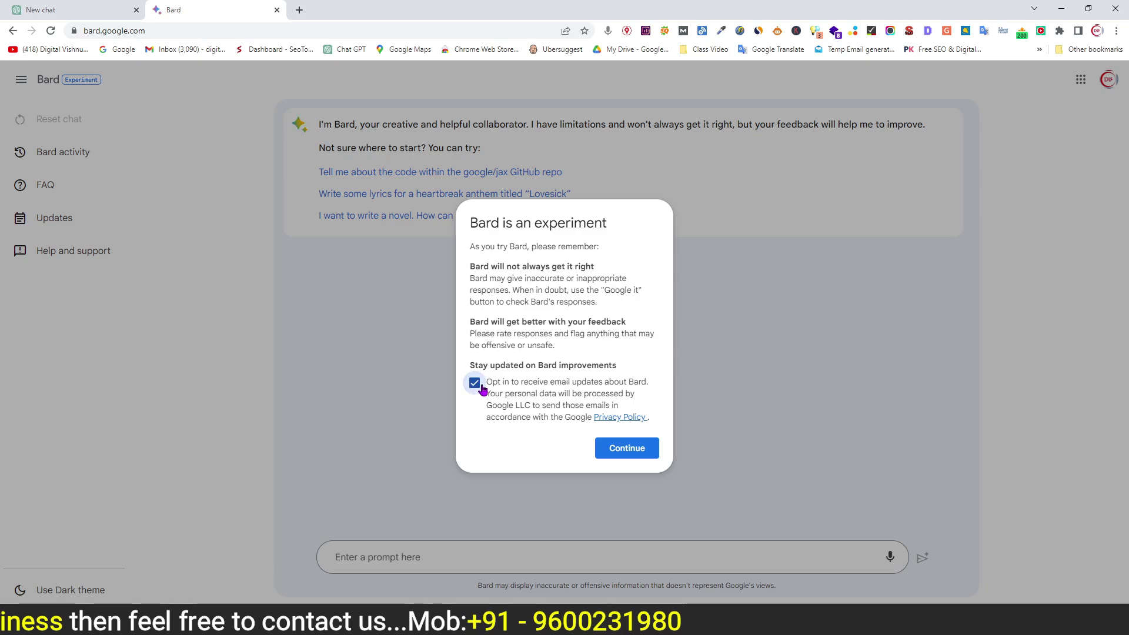
{"action": "left_click", "coordinate": [618, 452]}
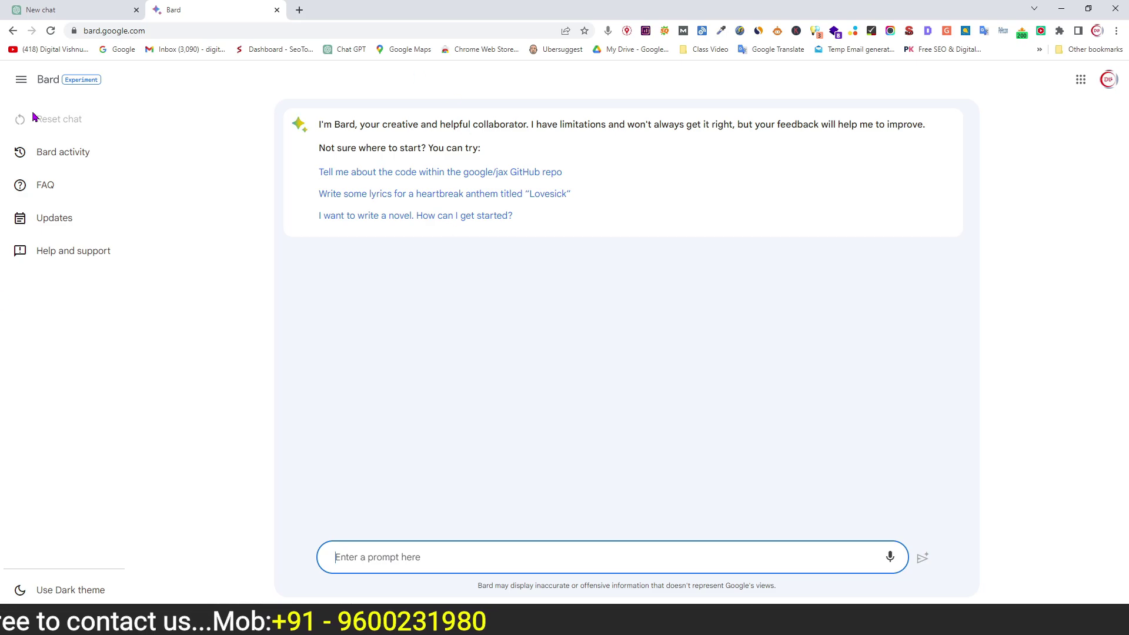
Switch to the Untitled.txt notes and examine the wording of the email newsletter prompt
{"action": "key", "text": "alt+Tab"}
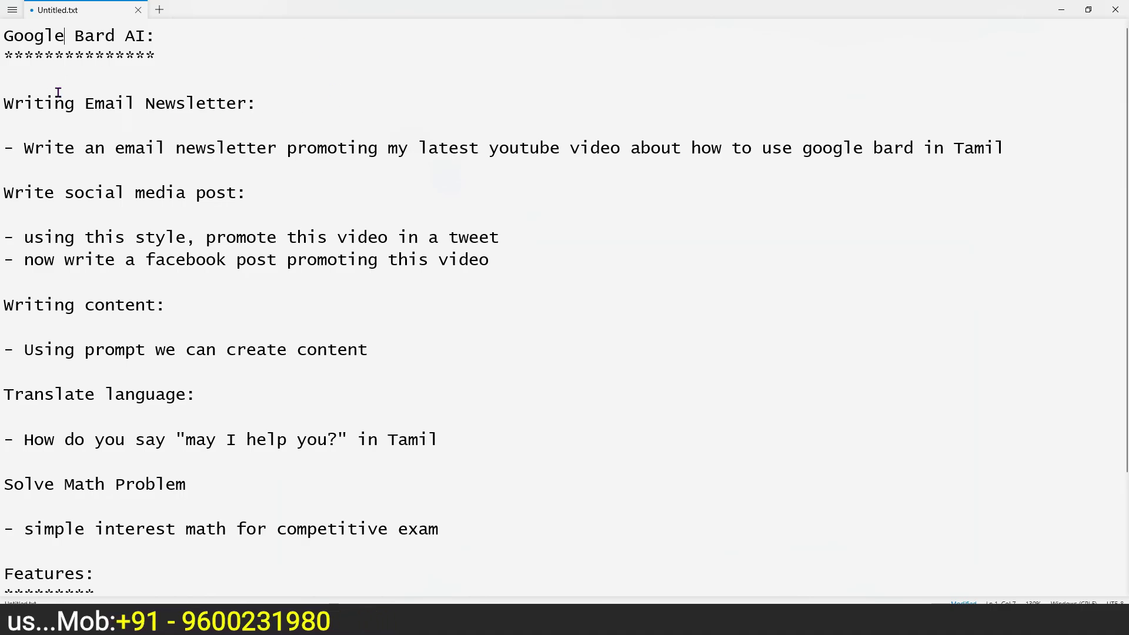
{"action": "left_click_drag", "start_coordinate": [44, 147], "coordinate": [624, 154]}
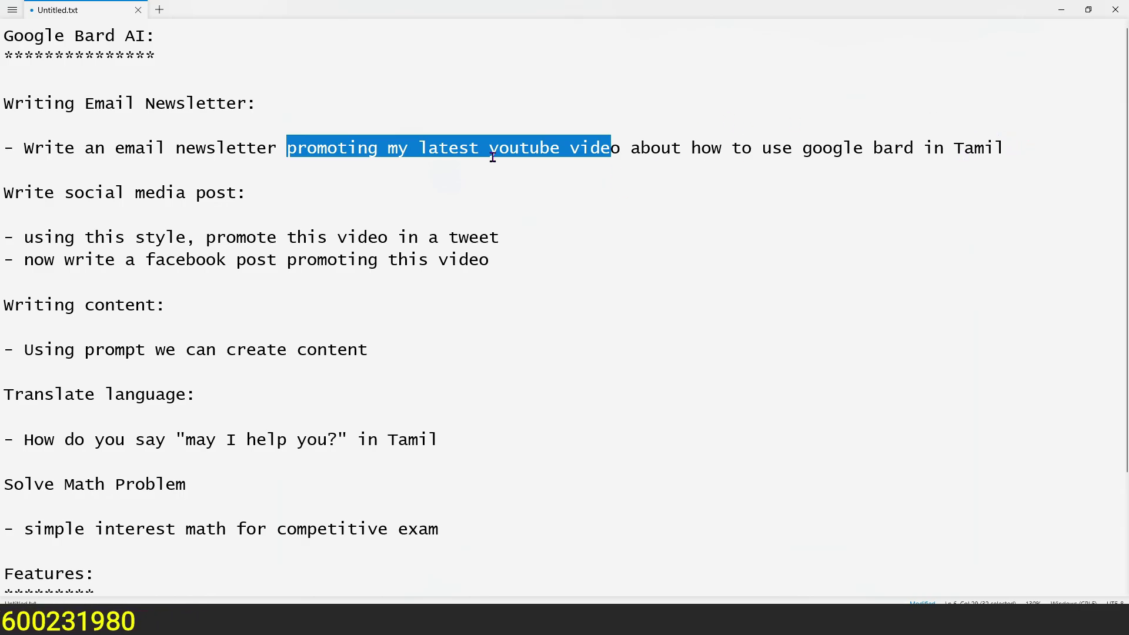
{"action": "left_click", "coordinate": [688, 144]}
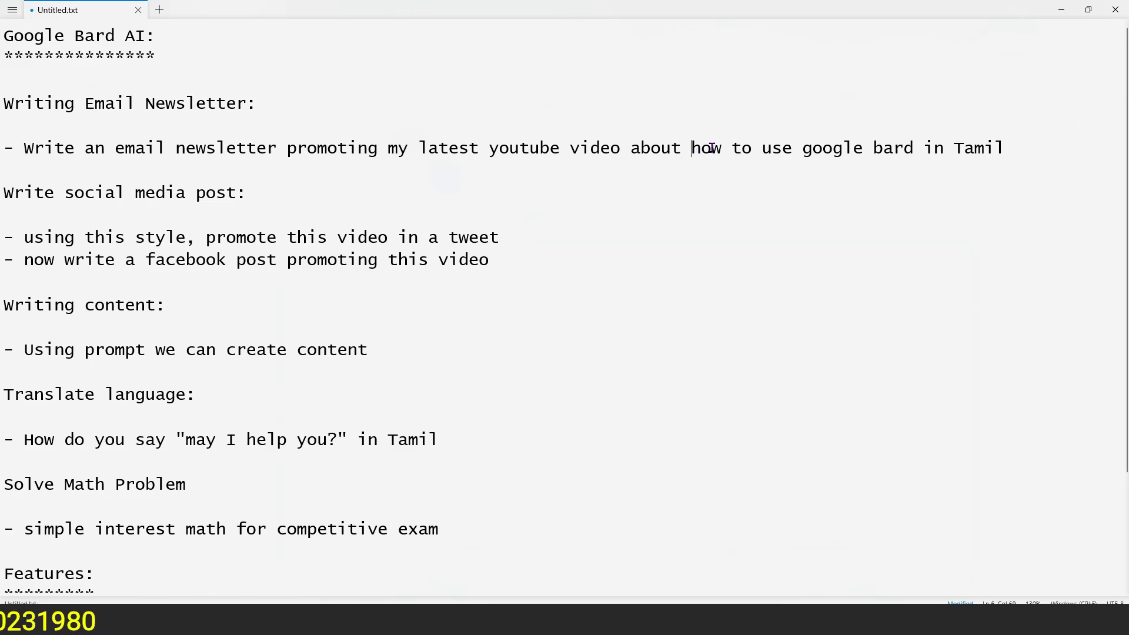
{"action": "left_click_drag", "start_coordinate": [712, 148], "coordinate": [1003, 149]}
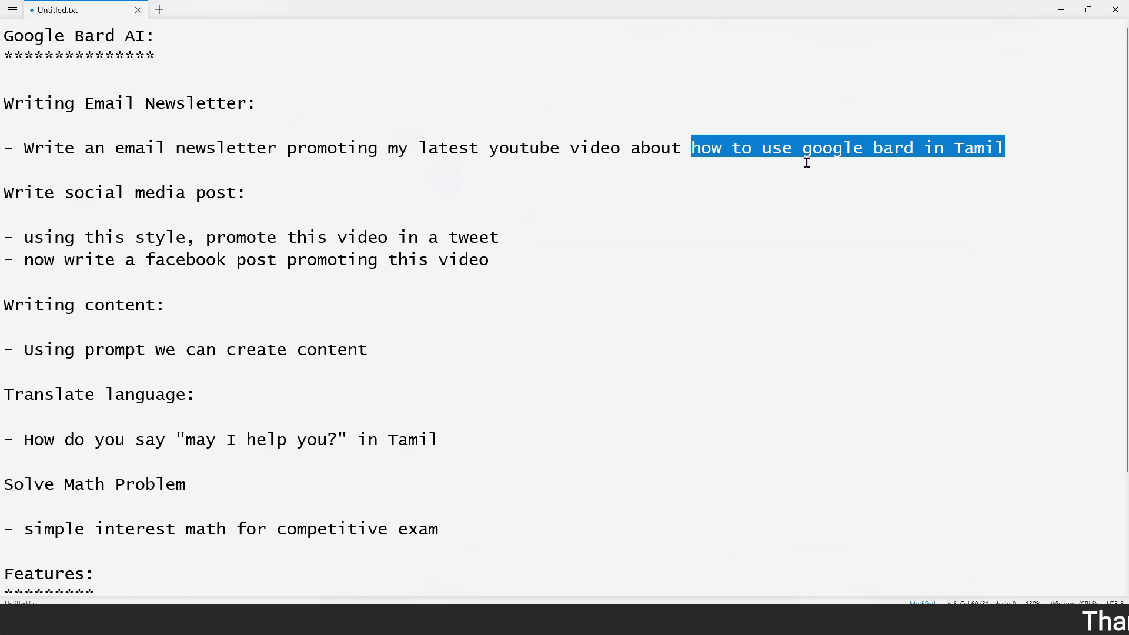
{"action": "left_click", "coordinate": [711, 205]}
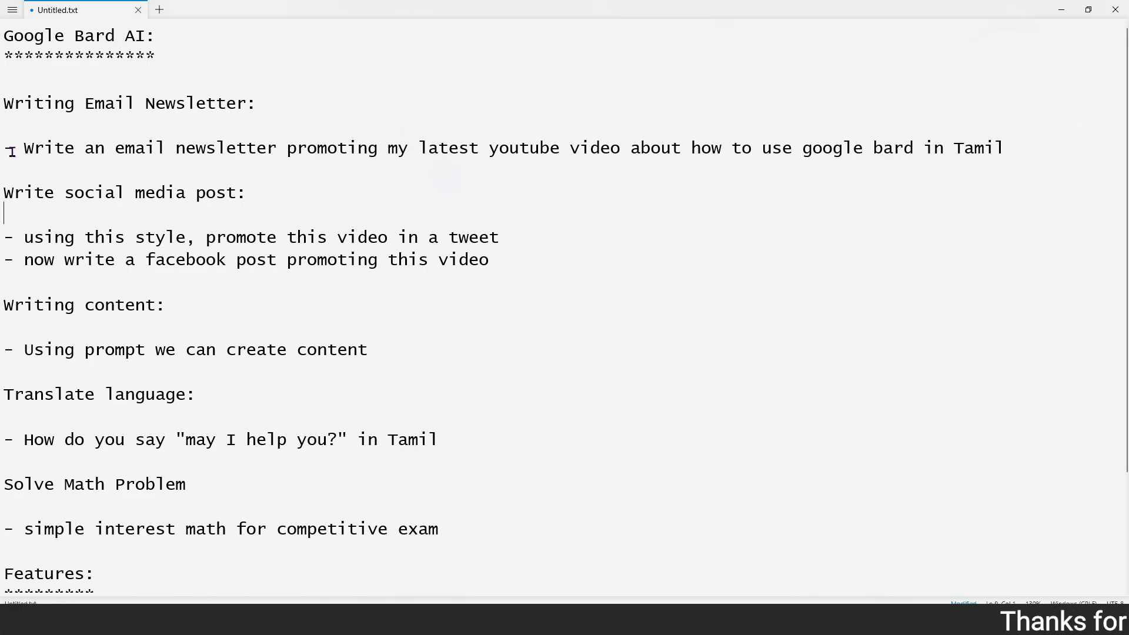
{"action": "left_click_drag", "start_coordinate": [26, 149], "coordinate": [915, 161]}
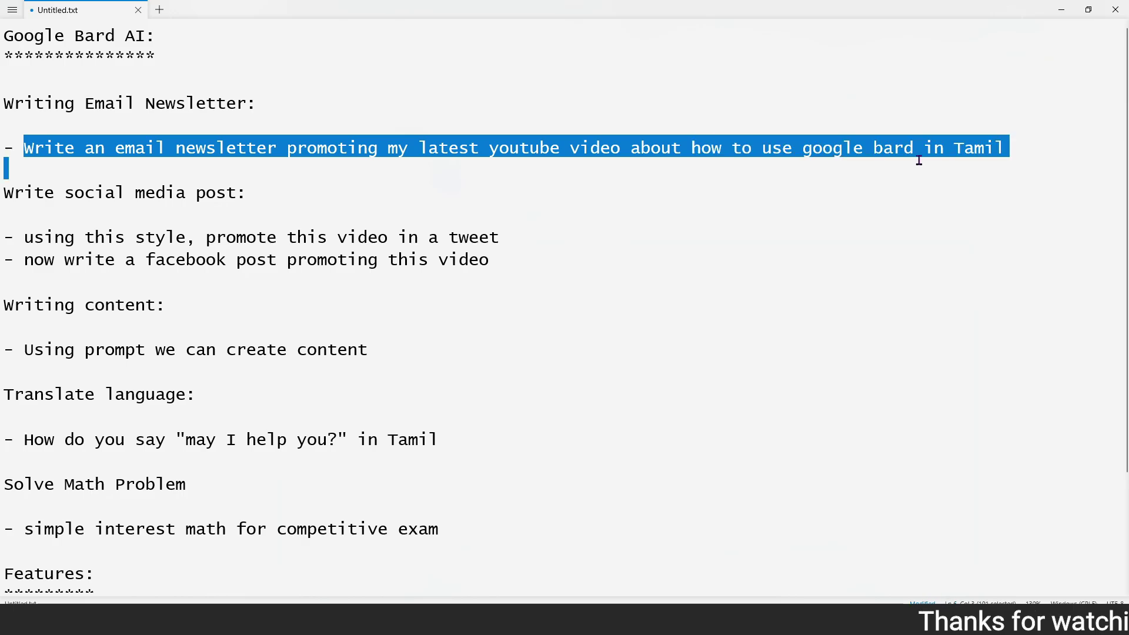
{"action": "left_click", "coordinate": [868, 198]}
{"action": "left_click_drag", "start_coordinate": [694, 148], "coordinate": [1002, 151]}
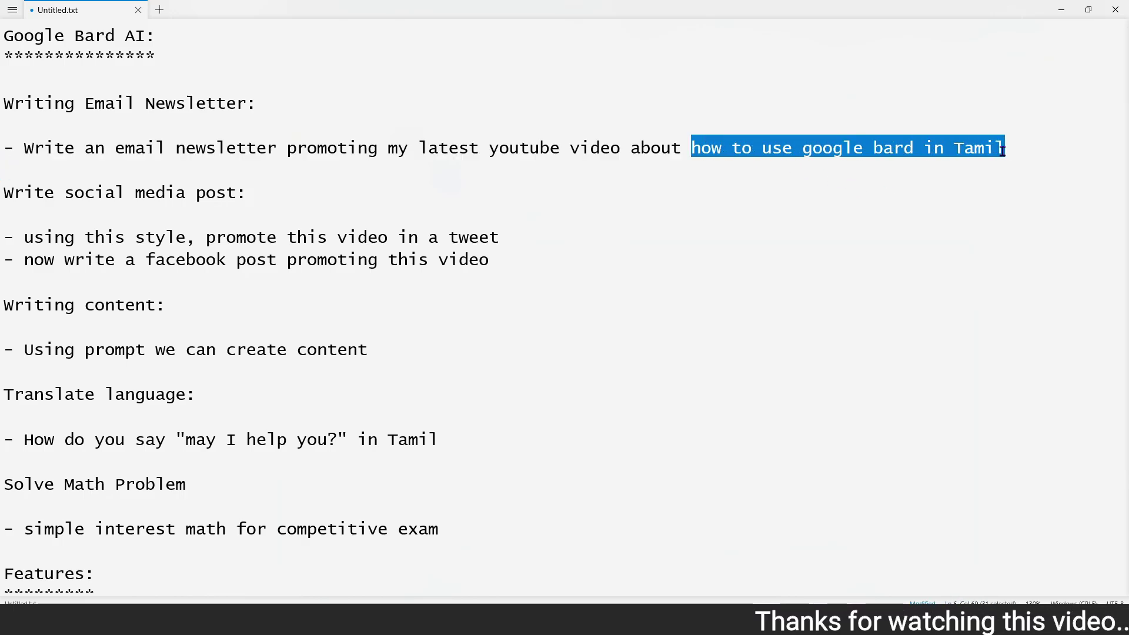
{"action": "left_click", "coordinate": [310, 199]}
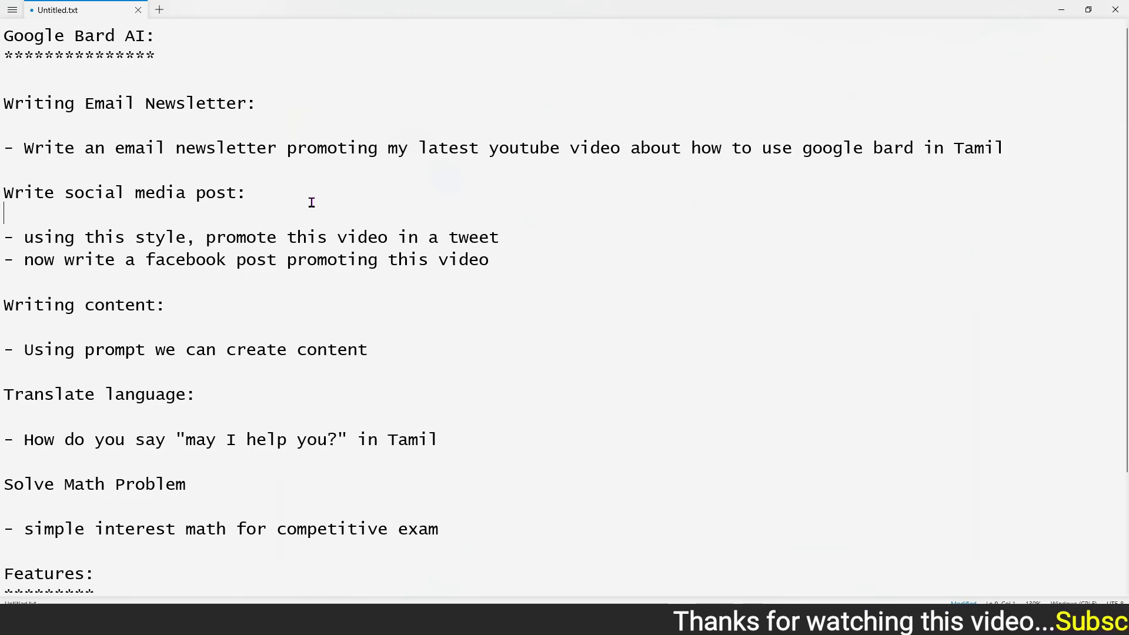
Copy "Write an email newsletter promoting my latest youtube video about how to use google bard in Tamil" from the notes and submit it to Bard
{"action": "left_click_drag", "start_coordinate": [24, 148], "coordinate": [1013, 156]}
{"action": "right_click", "coordinate": [847, 147]}
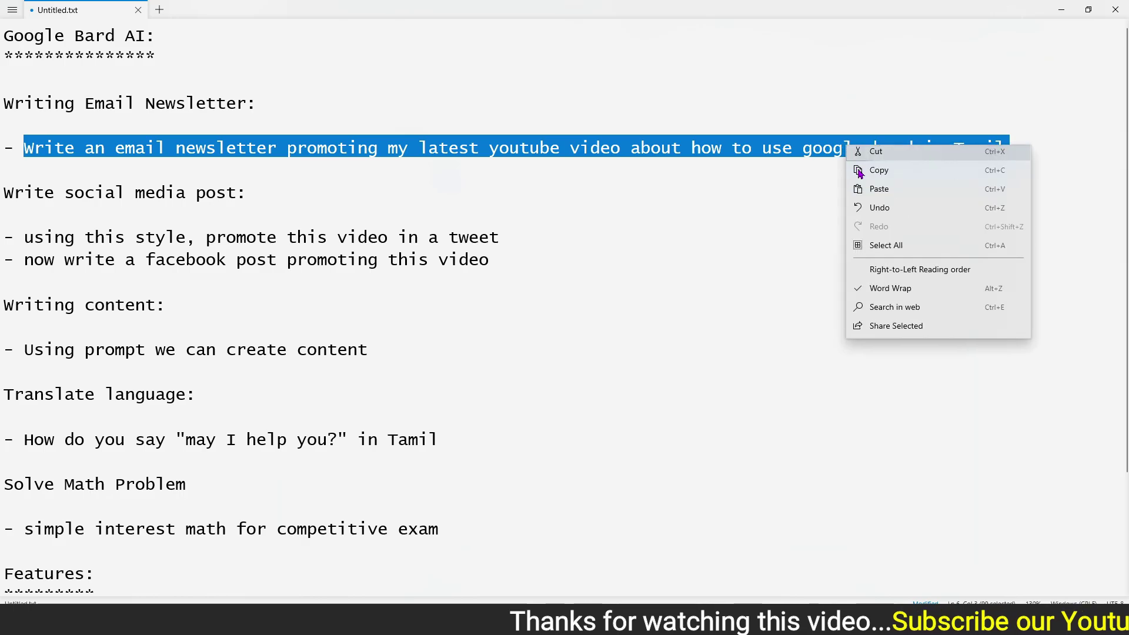
{"action": "left_click", "coordinate": [877, 174]}
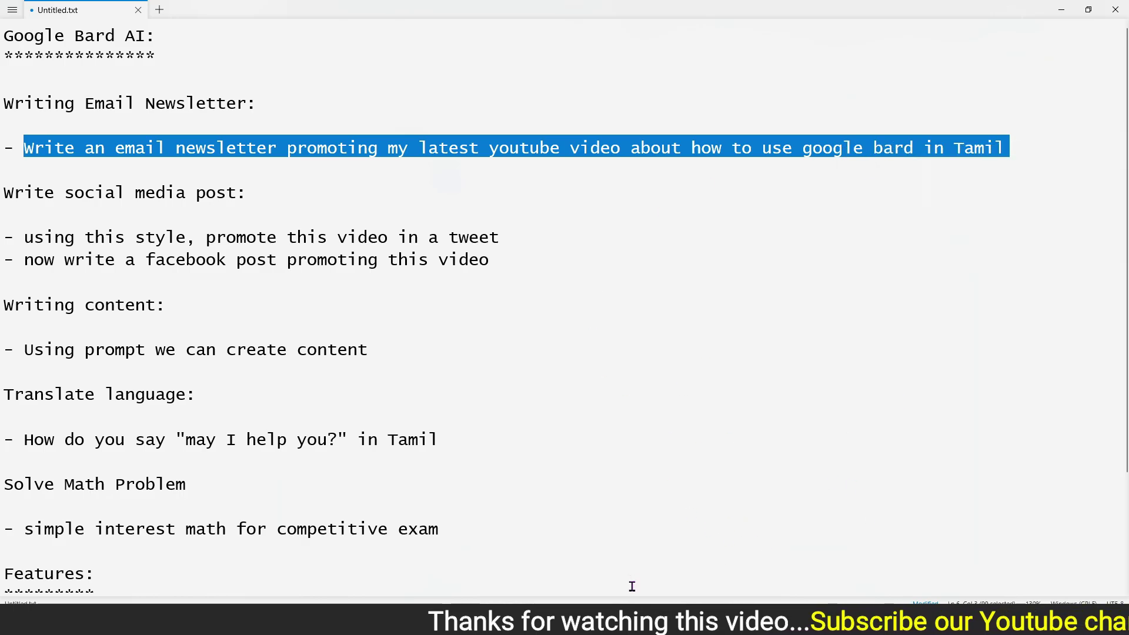
{"action": "key", "text": "alt+Tab"}
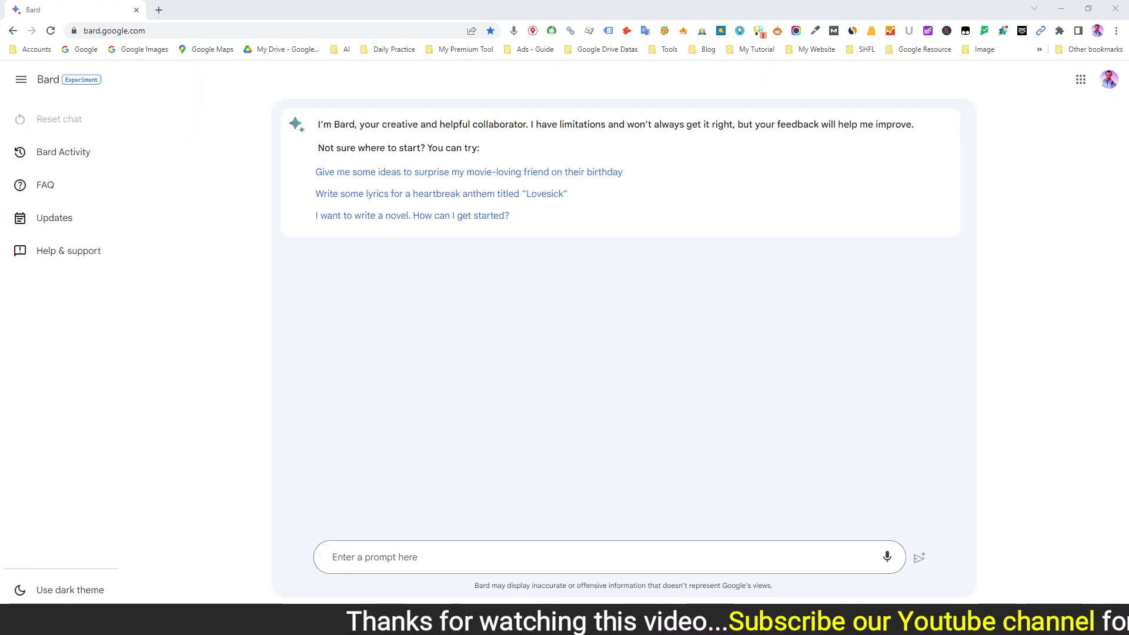
{"action": "left_click", "coordinate": [369, 558]}
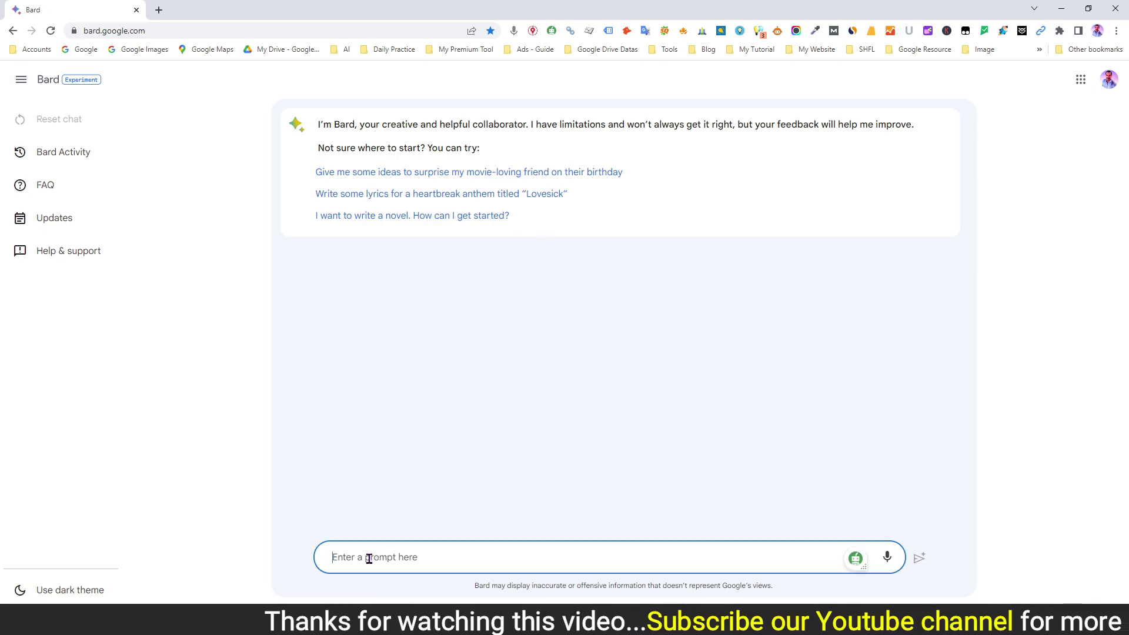
{"action": "key", "text": "ctrl+v"}
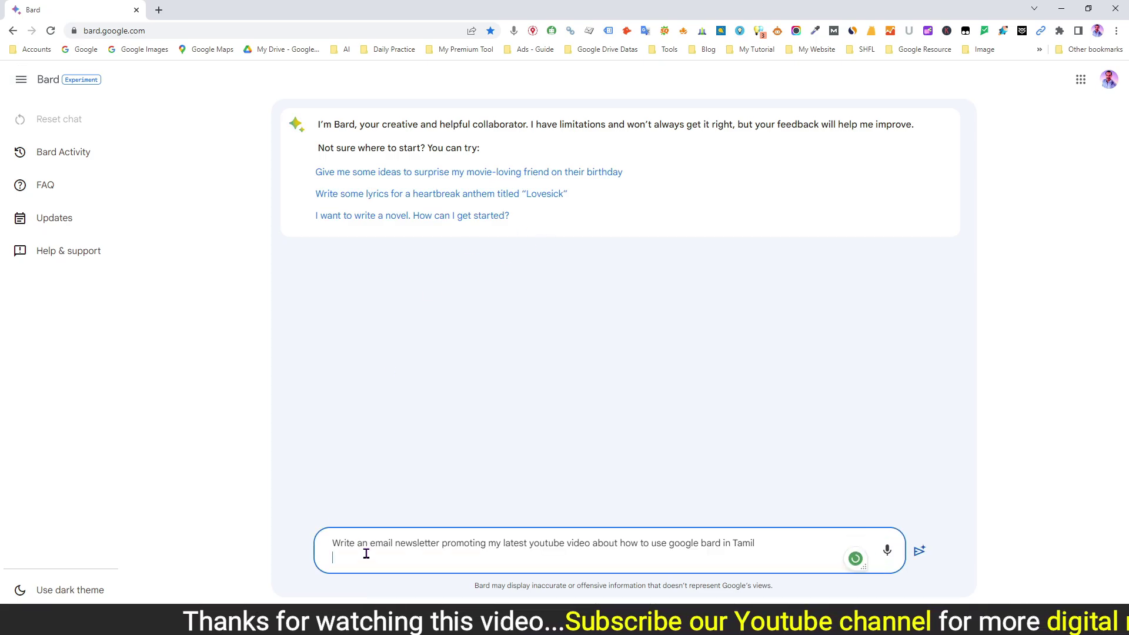
{"action": "left_click", "coordinate": [921, 560]}
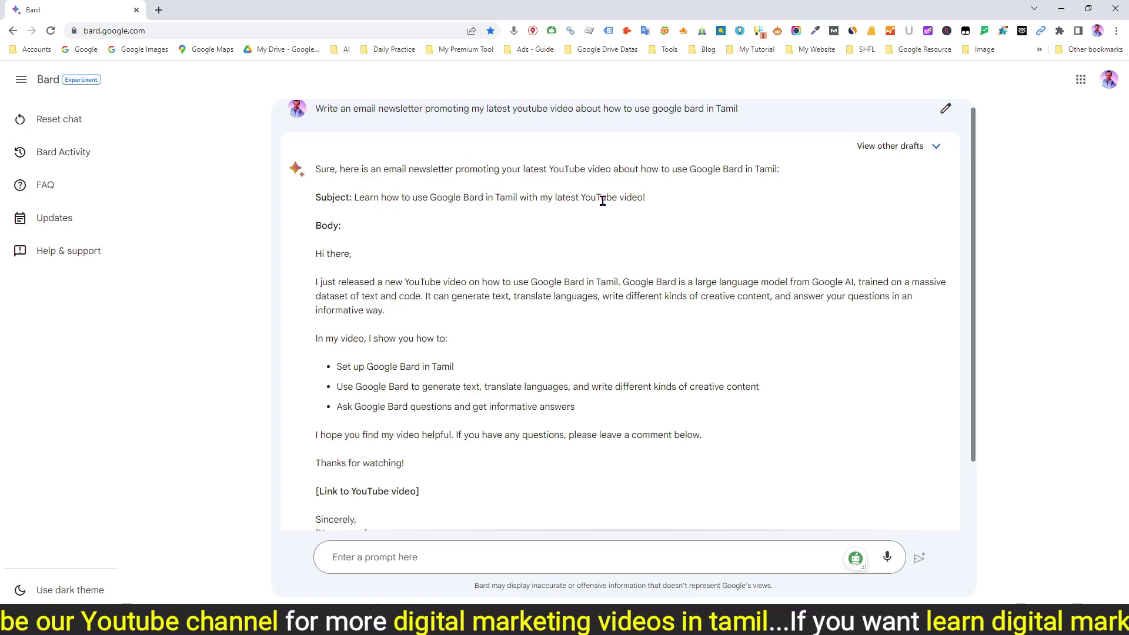
Read through the generated newsletter from its subject line to the closing and video link placeholder
{"action": "left_click_drag", "start_coordinate": [579, 198], "coordinate": [392, 198]}
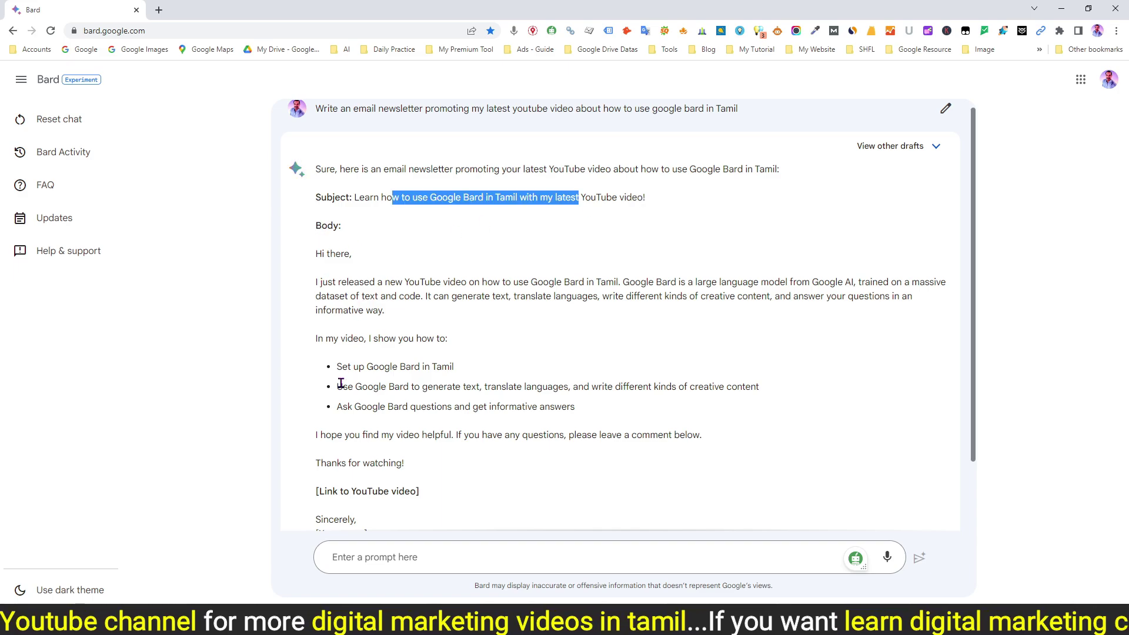
{"action": "scroll", "coordinate": [355, 384], "scroll_direction": "down", "scroll_amount": 2}
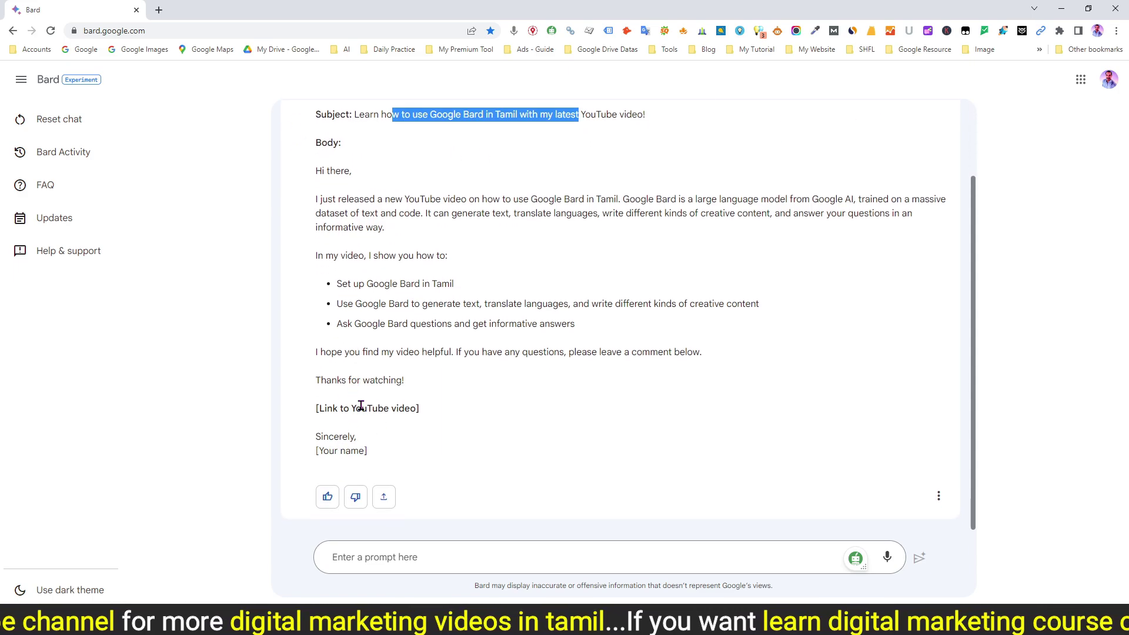
{"action": "left_click_drag", "start_coordinate": [327, 379], "coordinate": [412, 384]}
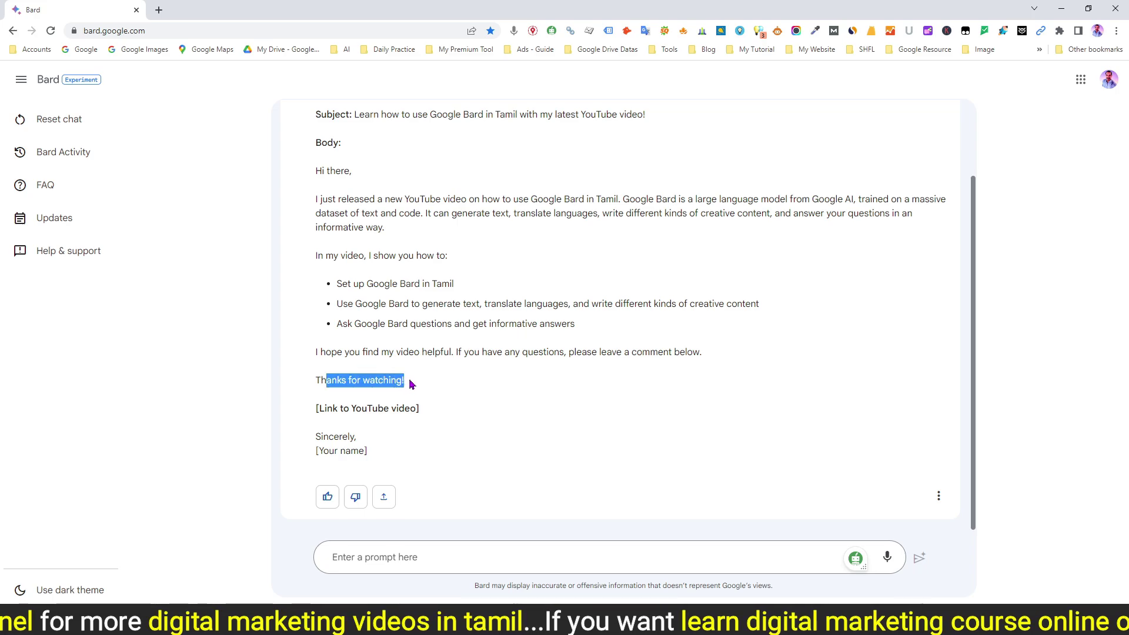
{"action": "scroll", "coordinate": [482, 414], "scroll_direction": "up", "scroll_amount": 2}
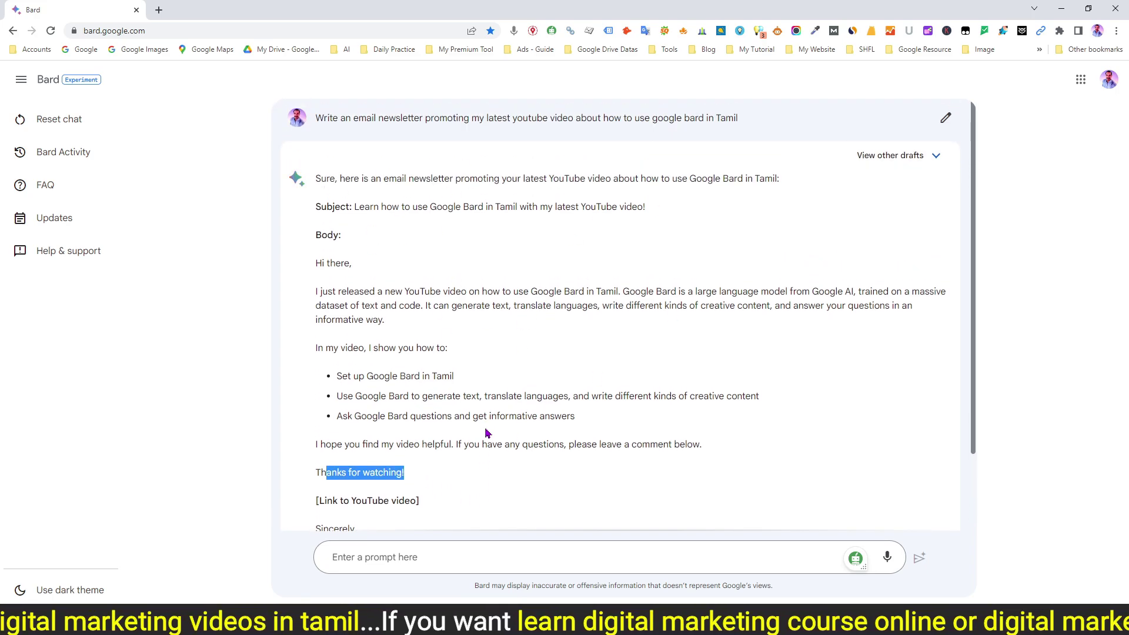
View Draft 2 and Draft 3 of the newsletter and regenerate the drafts
{"action": "left_click", "coordinate": [936, 157]}
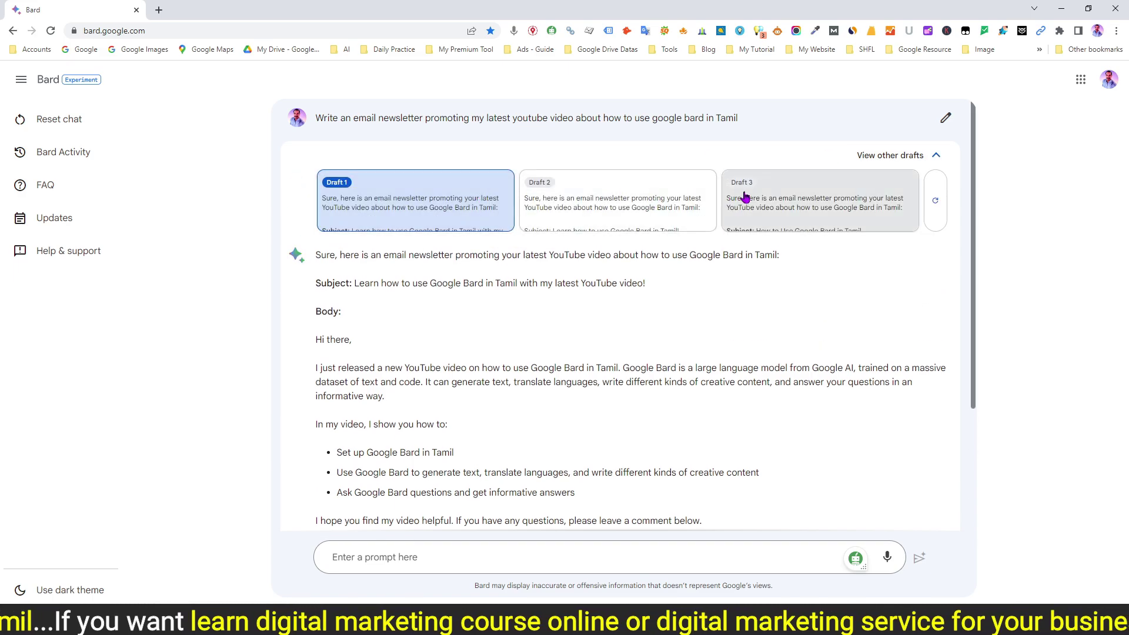
{"action": "left_click", "coordinate": [610, 201]}
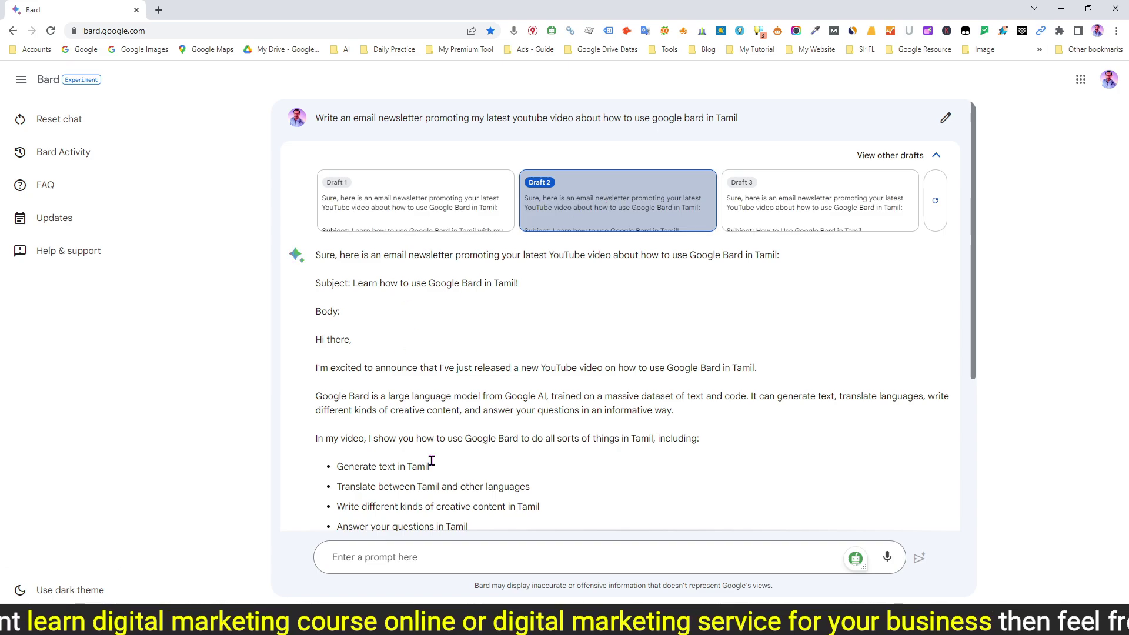
{"action": "left_click", "coordinate": [796, 202]}
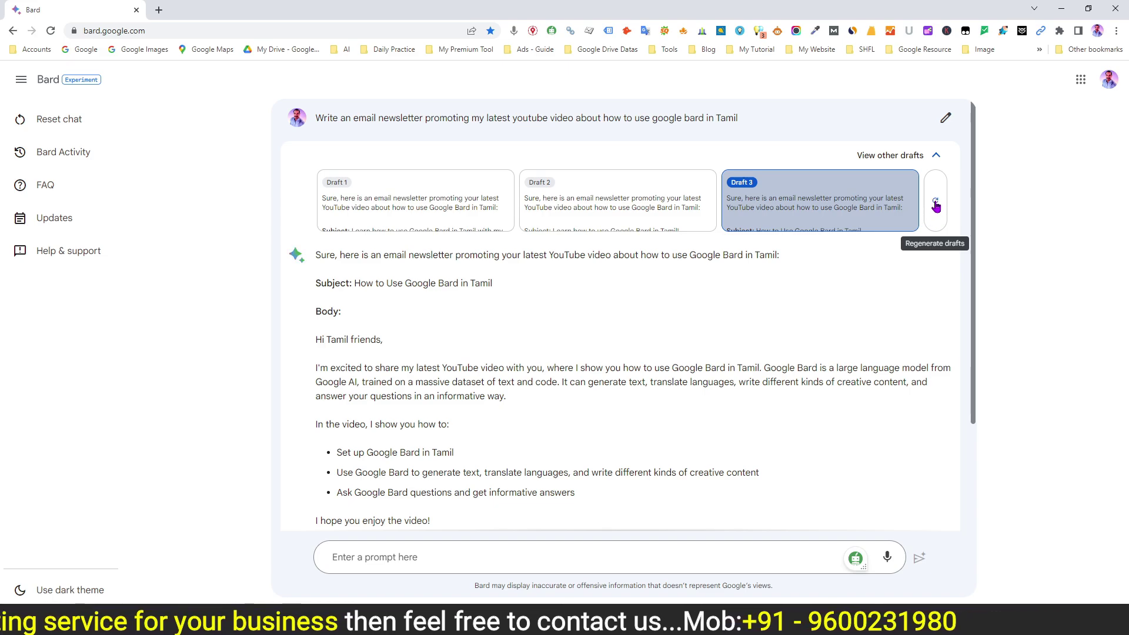
{"action": "left_click", "coordinate": [935, 205]}
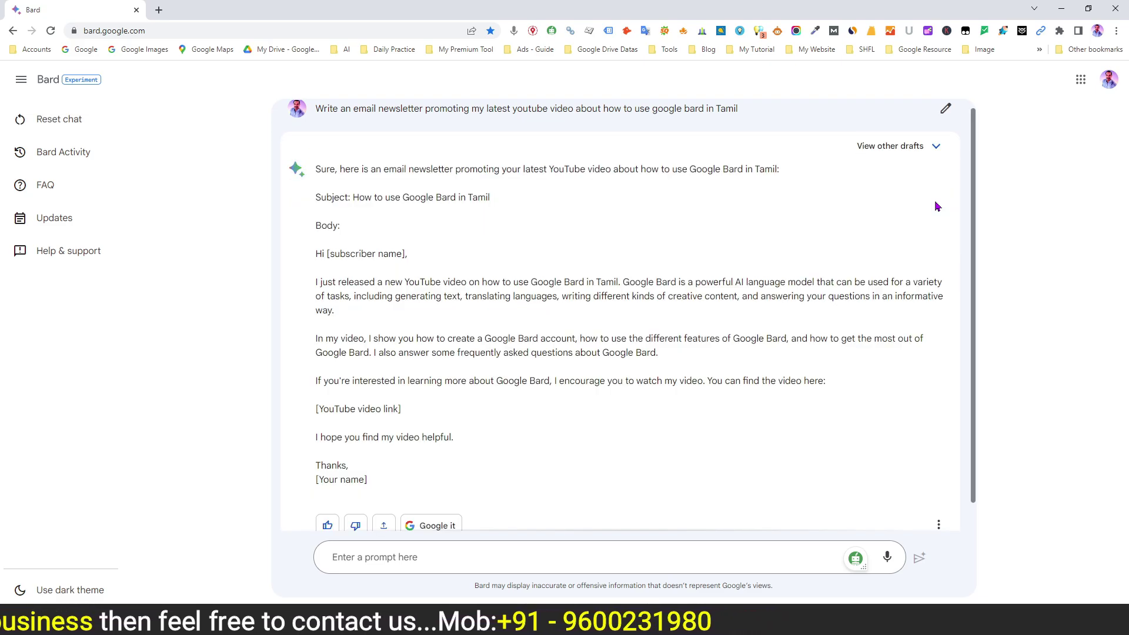
{"action": "scroll", "coordinate": [488, 254], "scroll_direction": "down", "scroll_amount": 1}
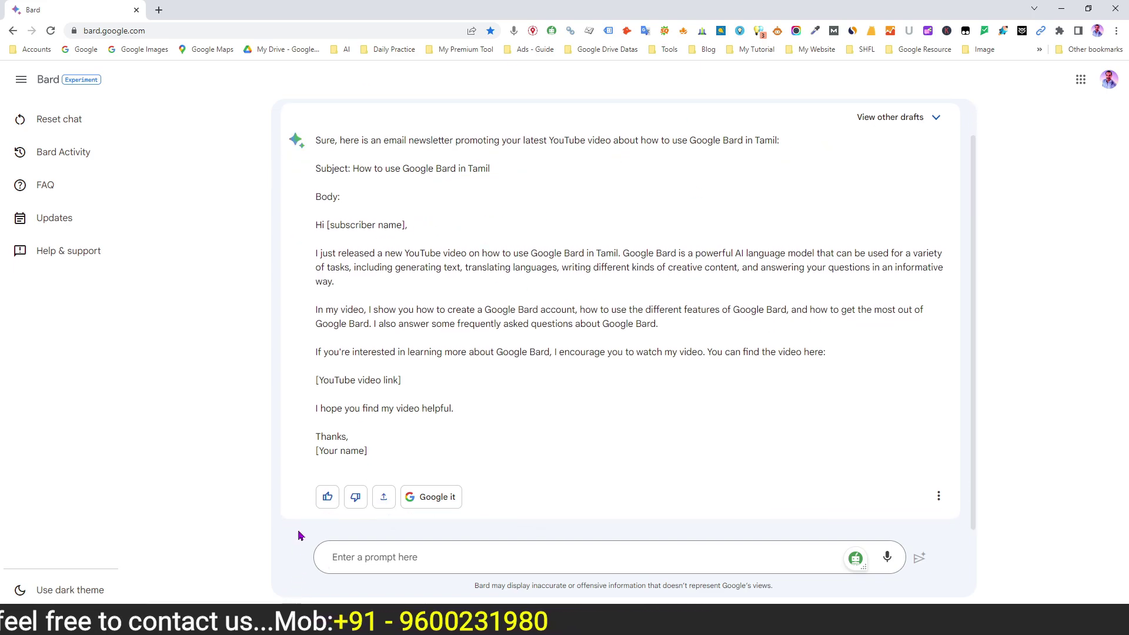
View the newsletter's export options without exporting, and show related search topics with Google it
{"action": "left_click", "coordinate": [383, 501]}
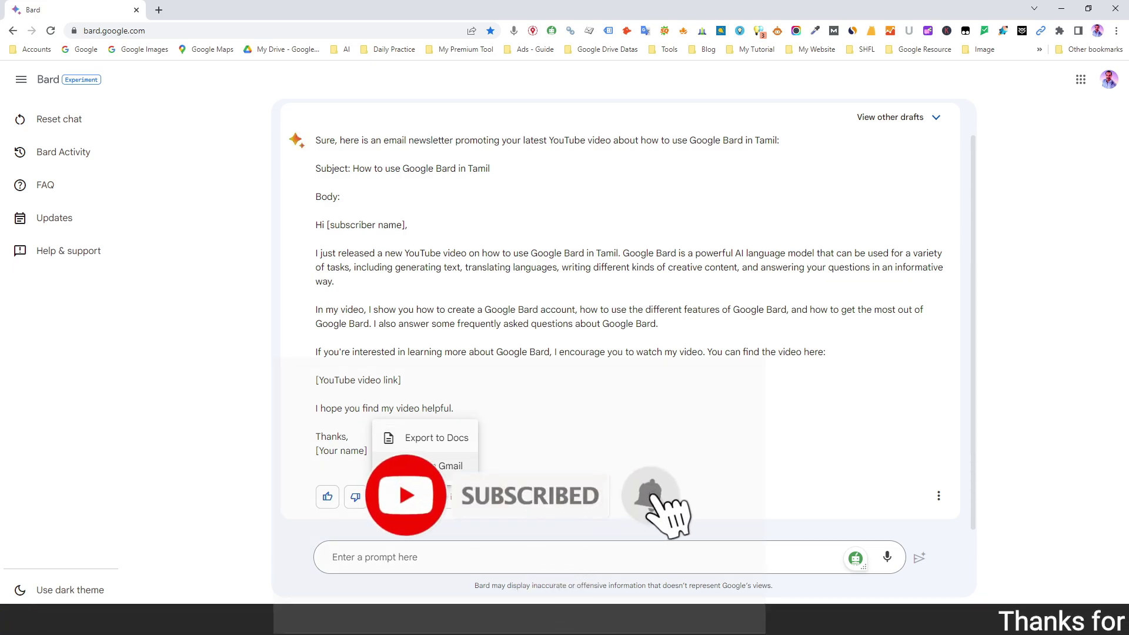
{"action": "left_click", "coordinate": [635, 208]}
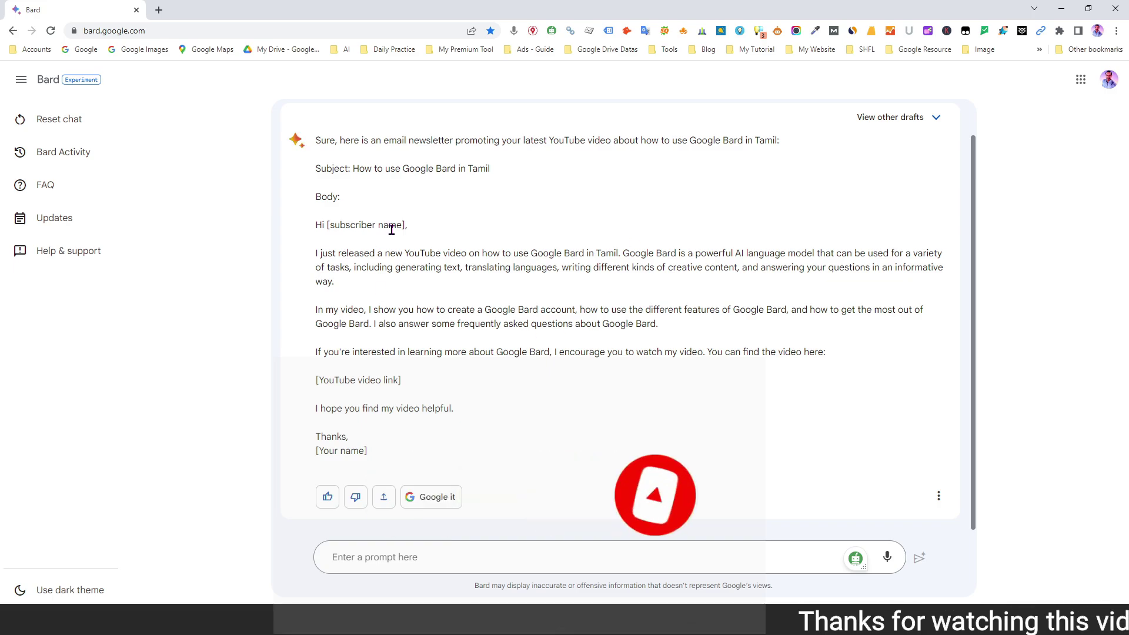
{"action": "left_click", "coordinate": [440, 500]}
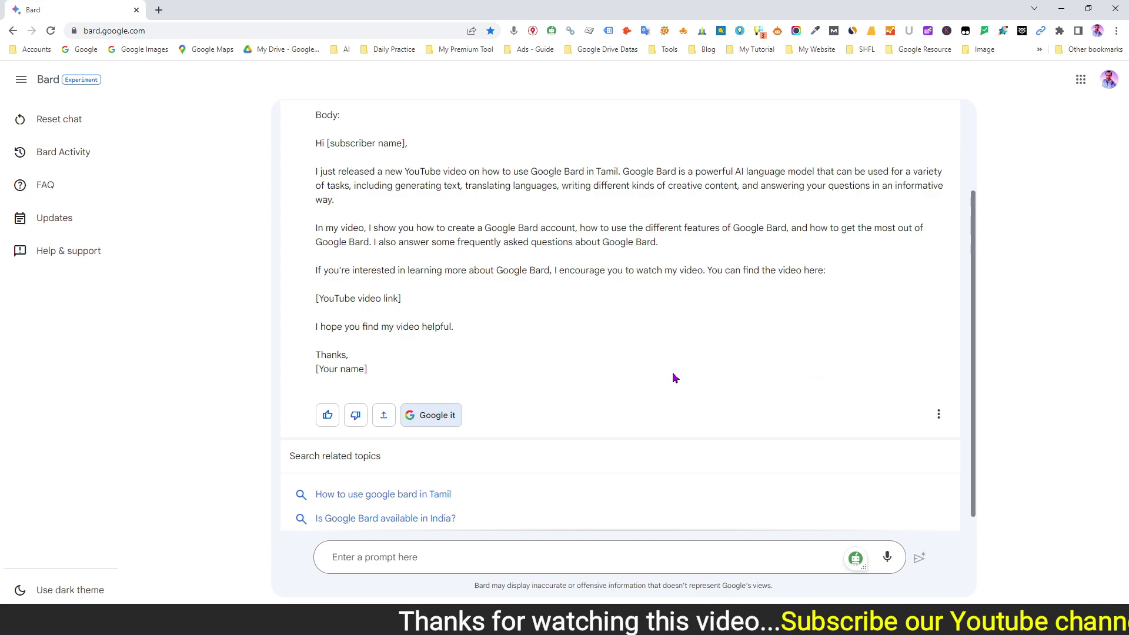
{"action": "scroll", "coordinate": [524, 346], "scroll_direction": "up", "scroll_amount": 2}
{"action": "scroll", "coordinate": [516, 285], "scroll_direction": "down", "scroll_amount": 2}
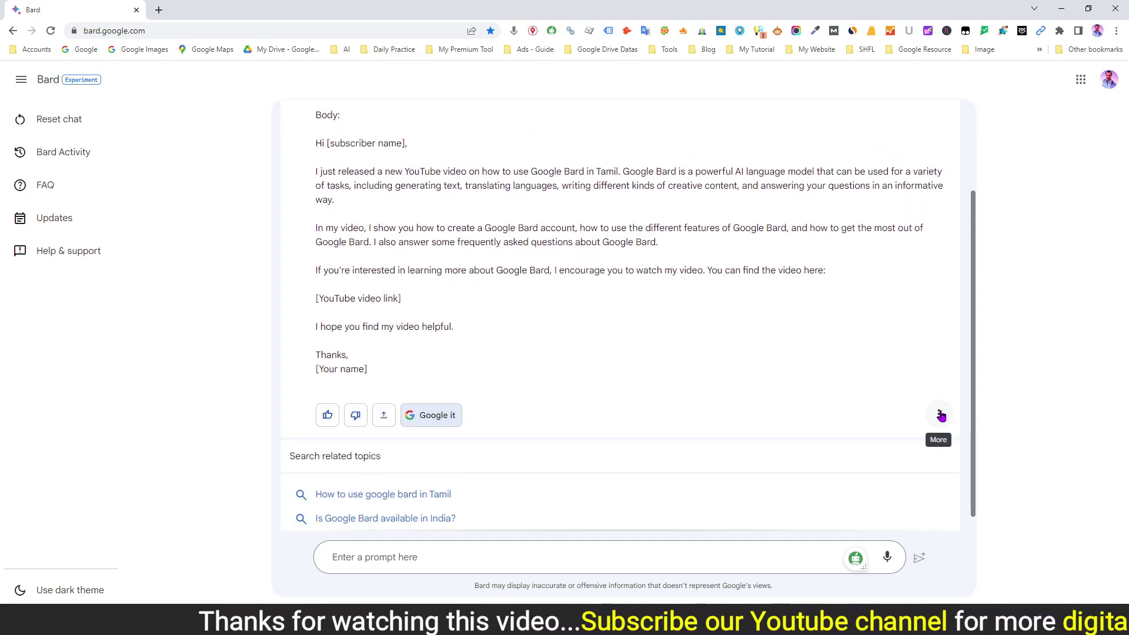
Copy the regenerated newsletter response to the clipboard and return to its beginning
{"action": "left_click", "coordinate": [939, 415]}
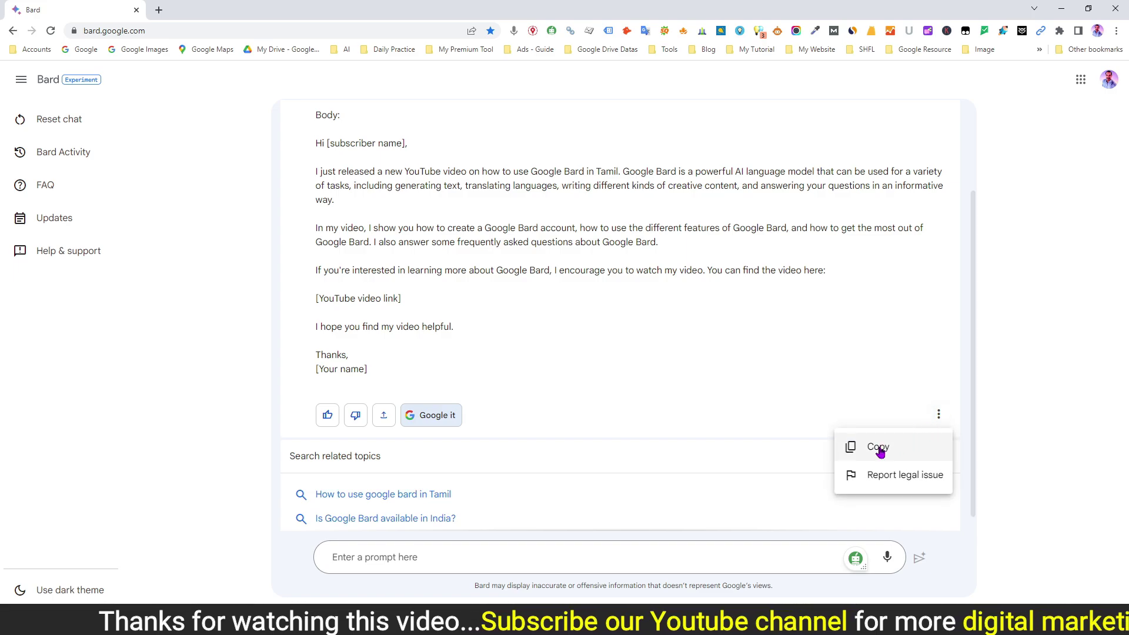
{"action": "left_click", "coordinate": [879, 448]}
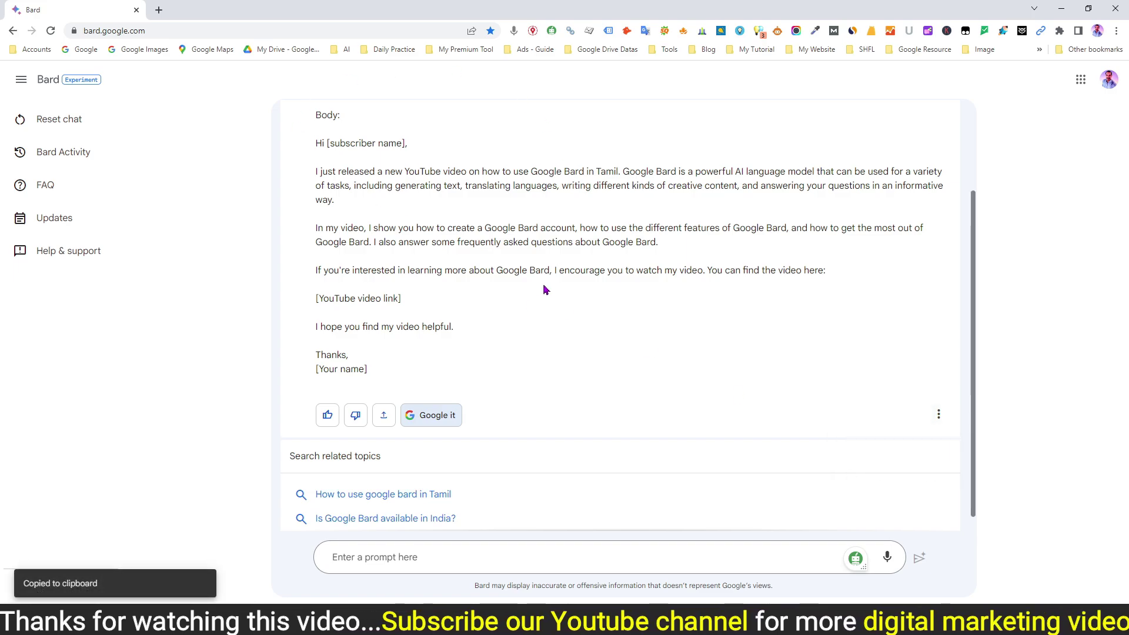
{"action": "scroll", "coordinate": [542, 263], "scroll_direction": "up", "scroll_amount": 2}
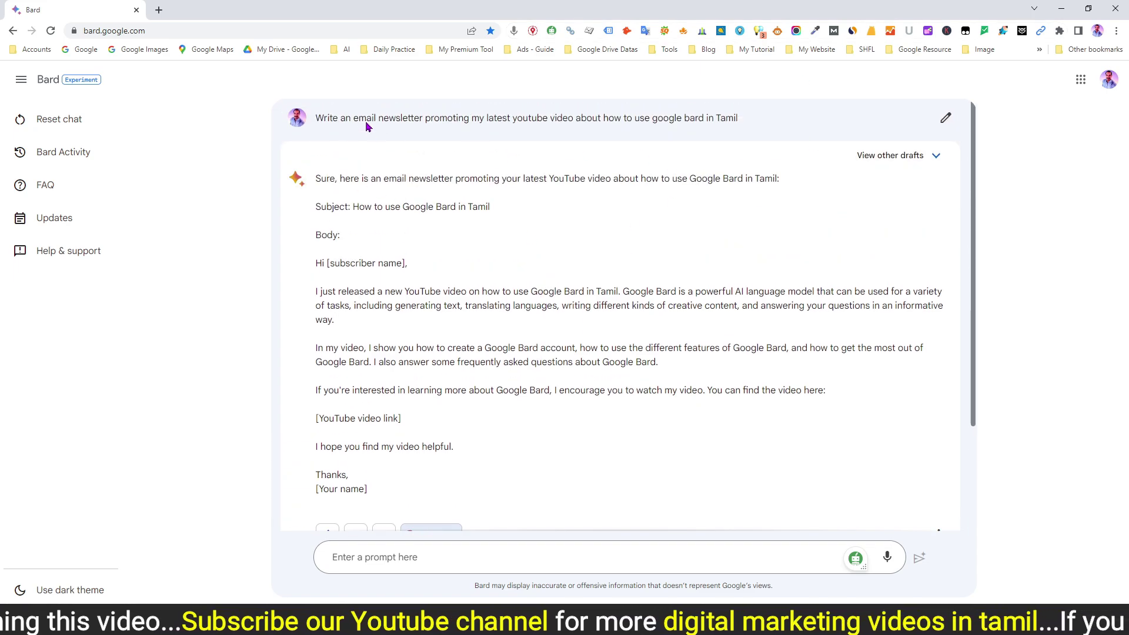
Copy the newsletter prompt from the Bard conversation and submit it in ChatGPT's new chat
{"action": "left_click_drag", "start_coordinate": [317, 116], "coordinate": [715, 130]}
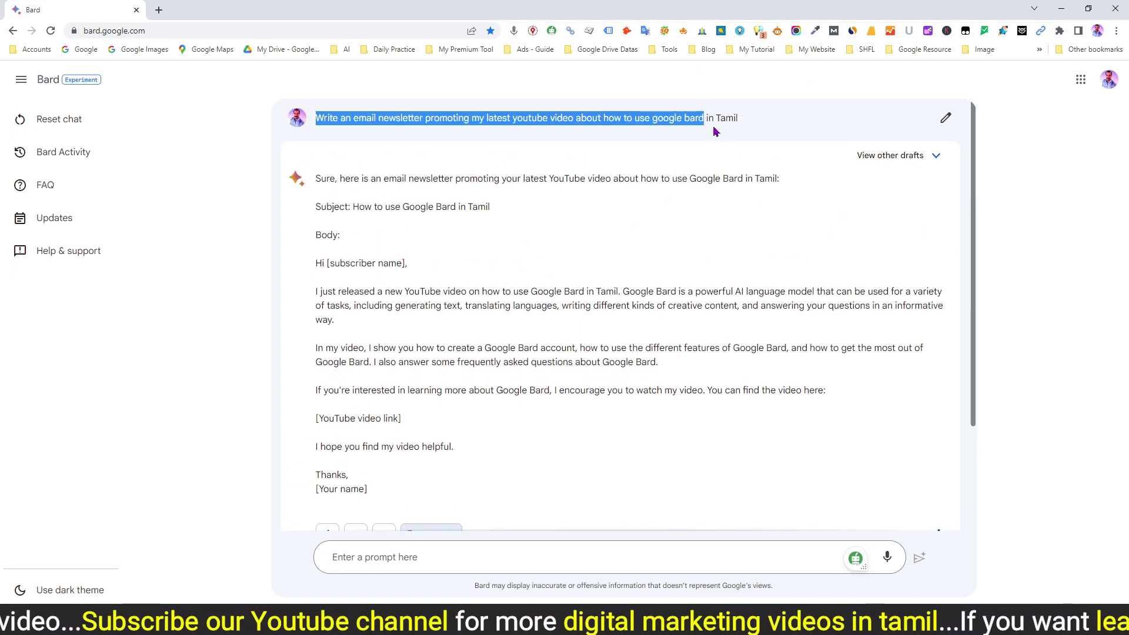
{"action": "right_click", "coordinate": [639, 116]}
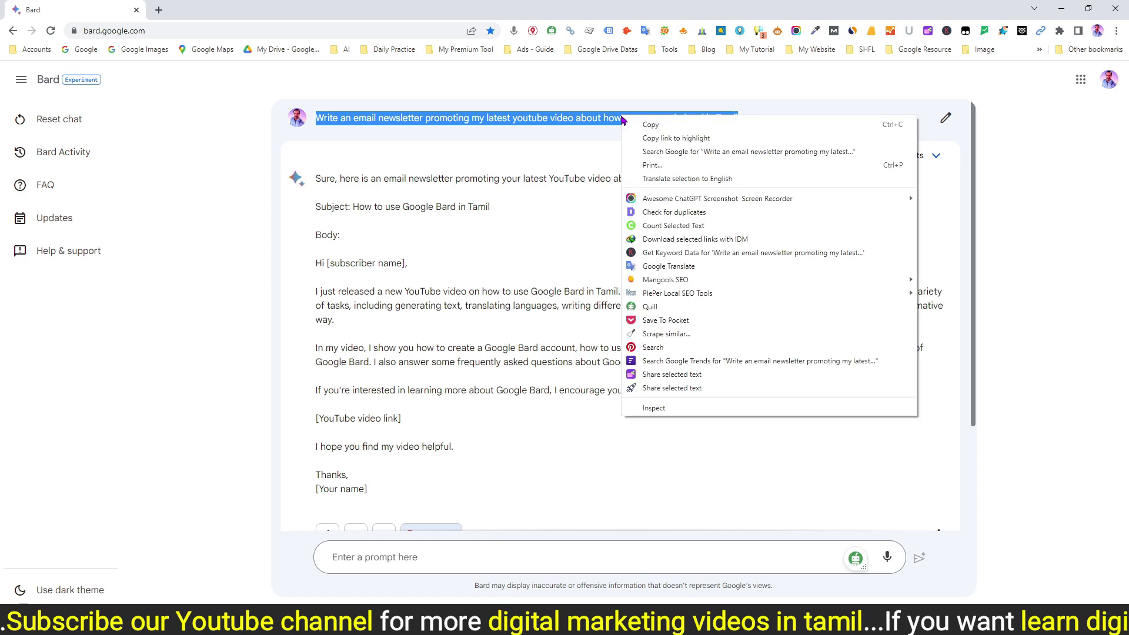
{"action": "left_click", "coordinate": [656, 127]}
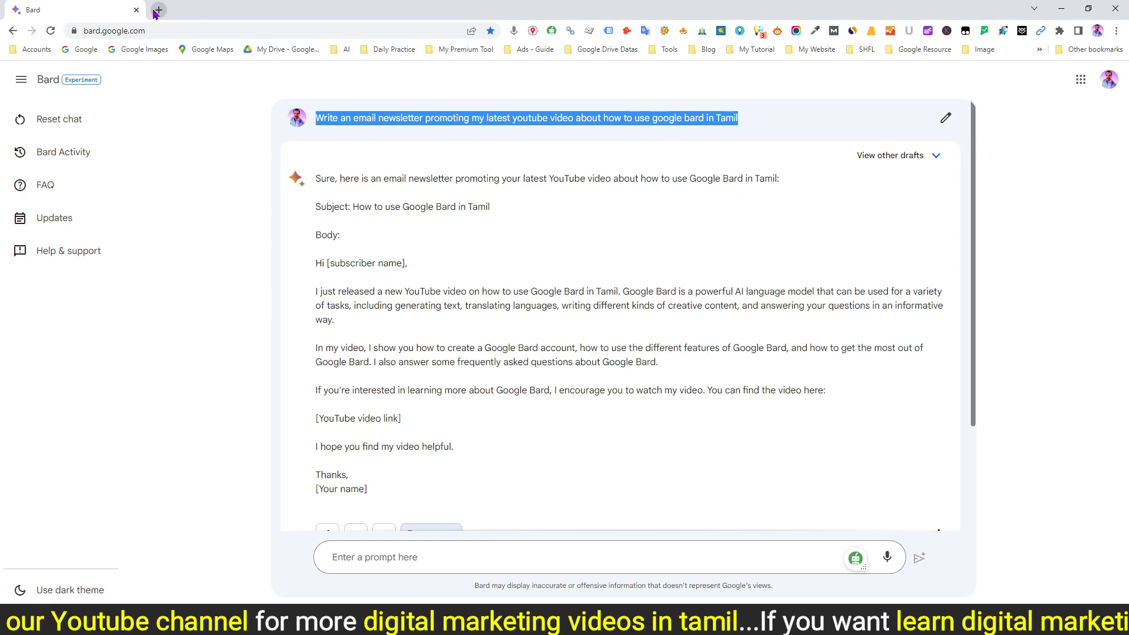
{"action": "key", "text": "alt+Tab"}
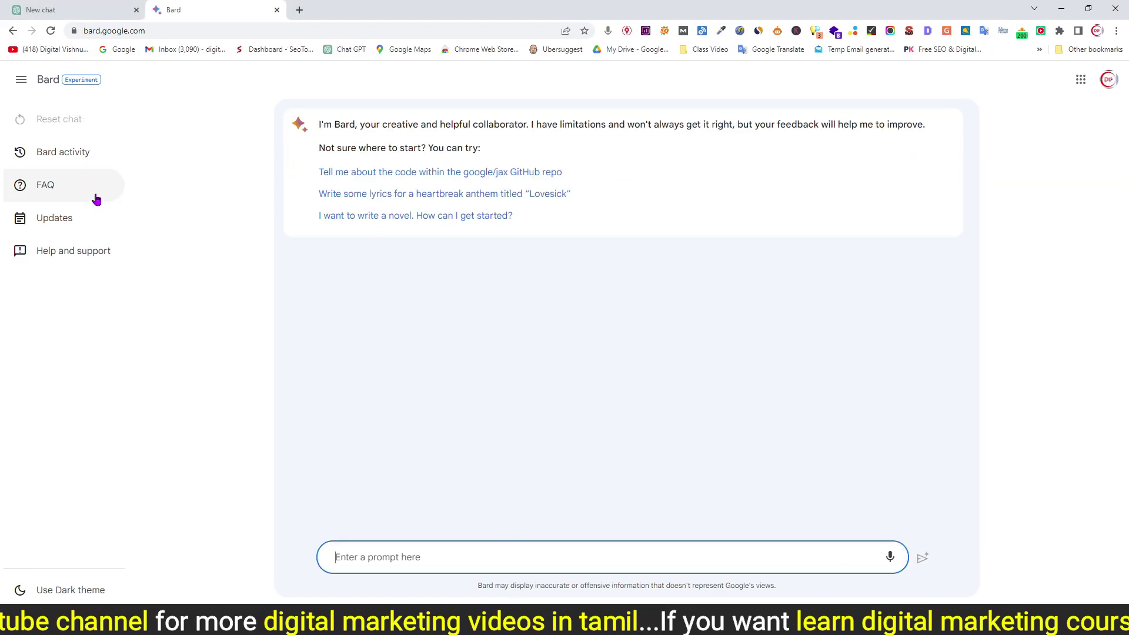
{"action": "left_click", "coordinate": [64, 6]}
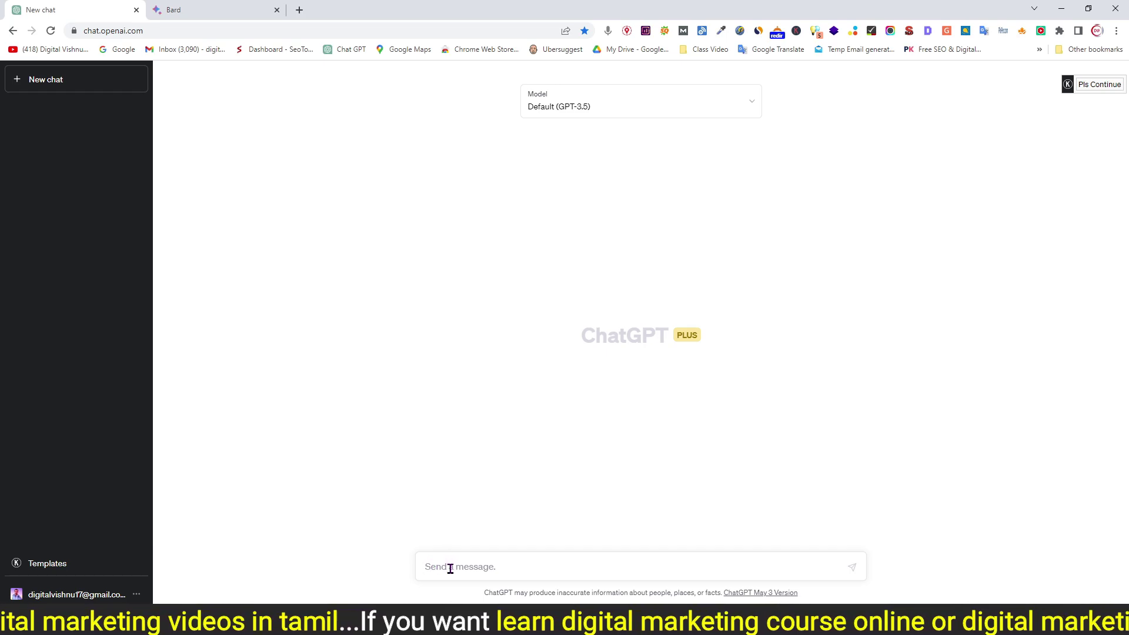
{"action": "key", "text": "Return"}
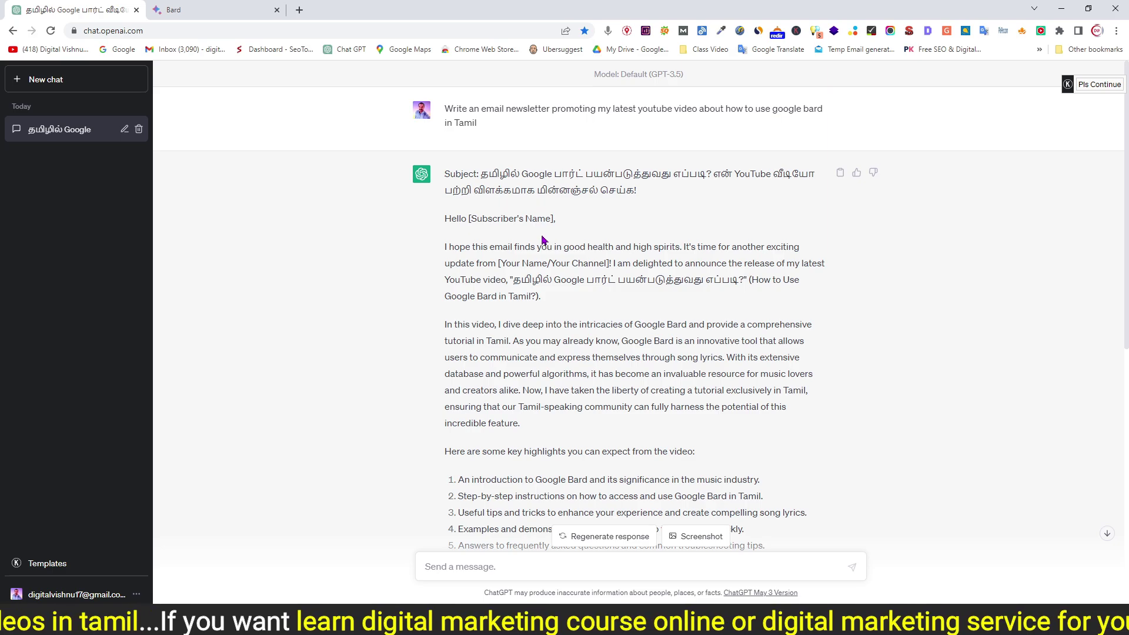
Read ChatGPT's newsletter through to its sign-off, and show the other drafts of the newsletter in Bard for comparison
{"action": "scroll", "coordinate": [543, 240], "scroll_direction": "down", "scroll_amount": 2}
{"action": "scroll", "coordinate": [542, 240], "scroll_direction": "down", "scroll_amount": 4}
{"action": "scroll", "coordinate": [543, 240], "scroll_direction": "down", "scroll_amount": 3}
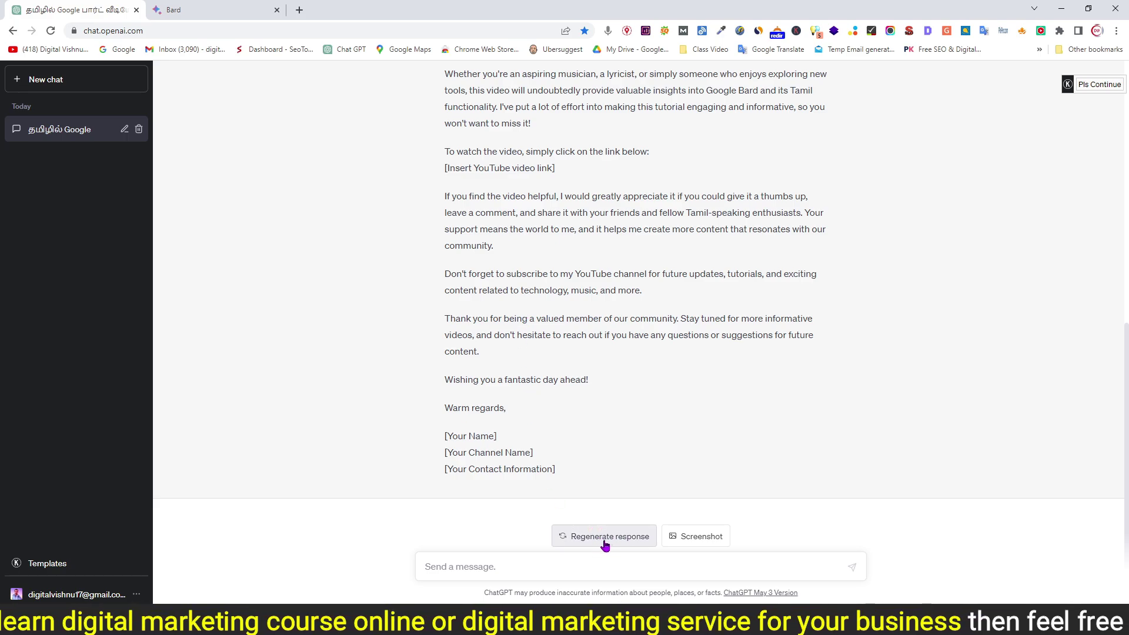
{"action": "key", "text": "alt+Tab"}
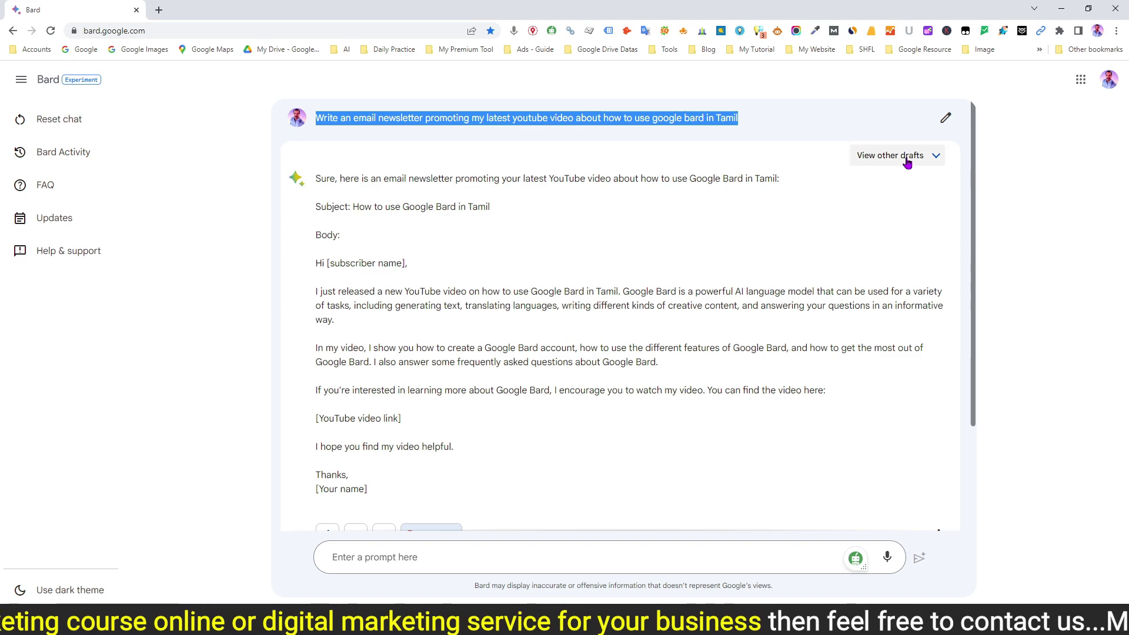
{"action": "left_click", "coordinate": [932, 156]}
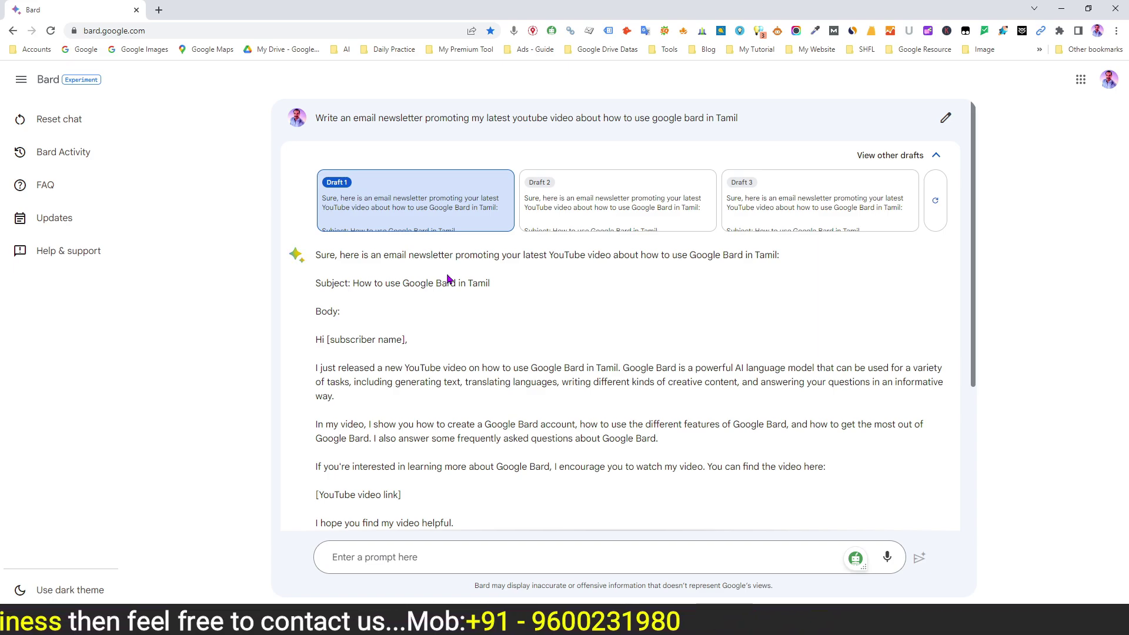
Copy the prompt "using this style, promote this video in a tweet" from the text notes and submit it in the Bard conversation
{"action": "key", "text": "alt+Tab"}
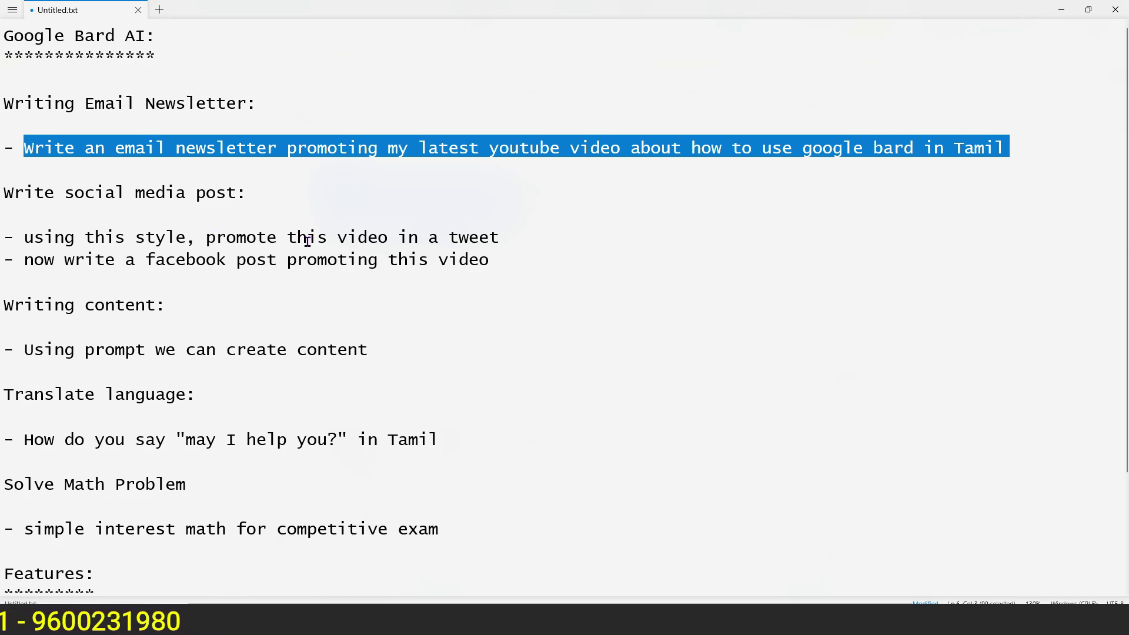
{"action": "left_click_drag", "start_coordinate": [23, 237], "coordinate": [499, 239]}
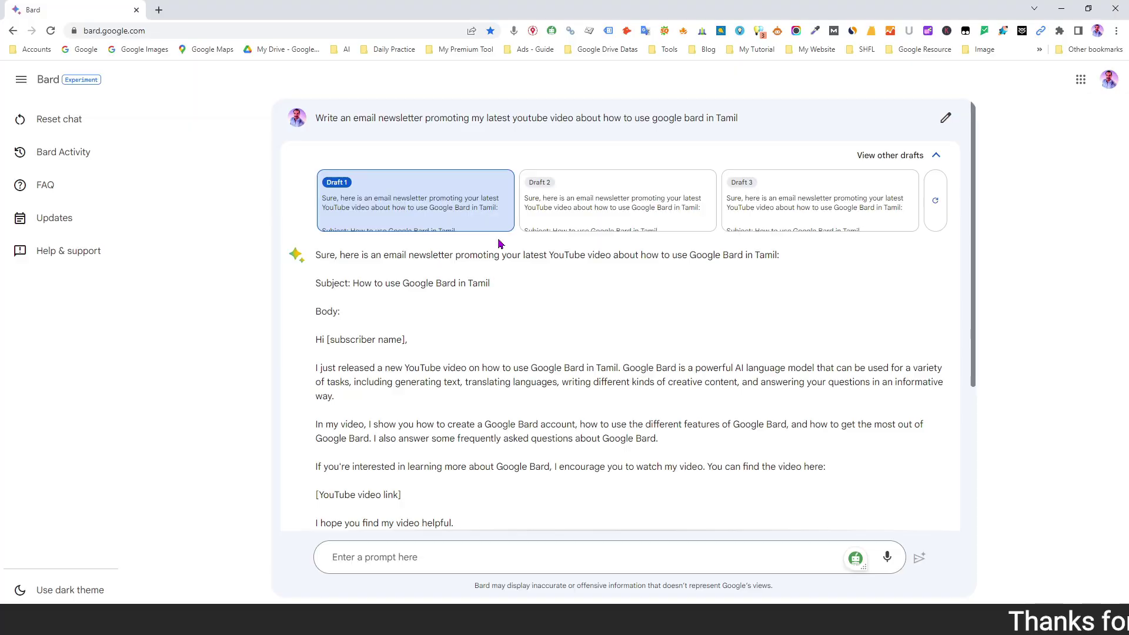
{"action": "key", "text": "alt+Tab"}
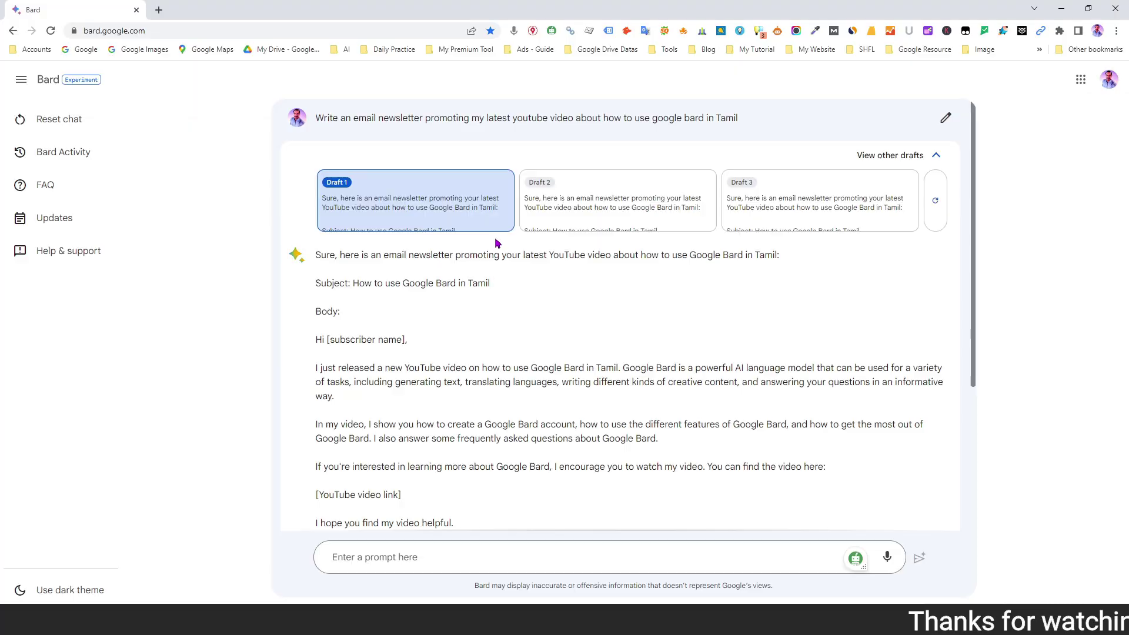
{"action": "left_click", "coordinate": [406, 557]}
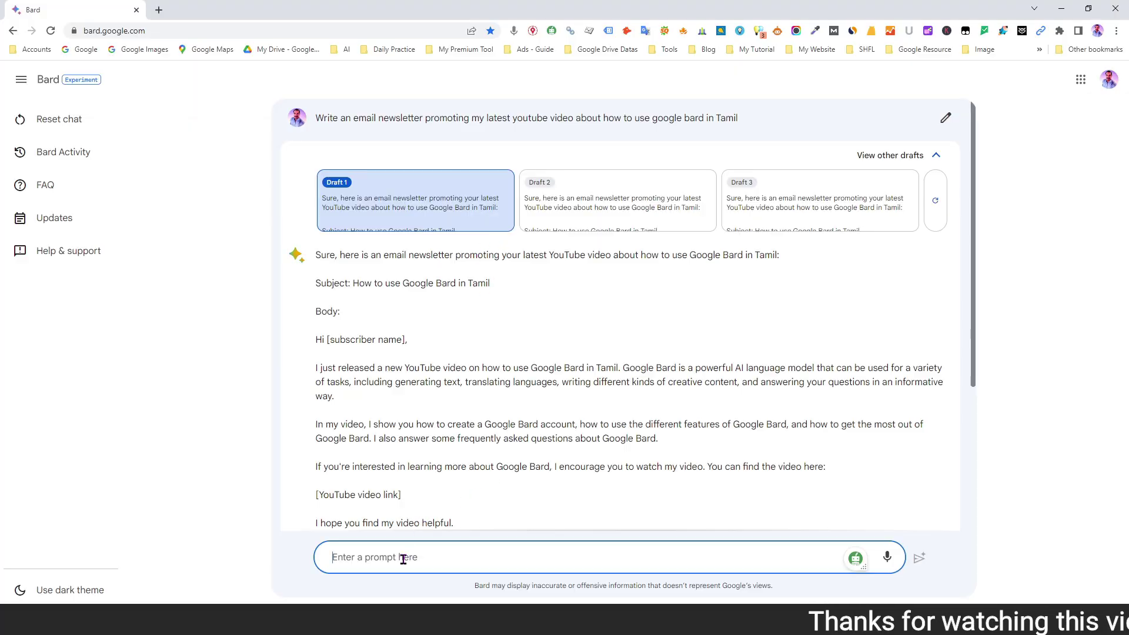
{"action": "key", "text": "ctrl+v"}
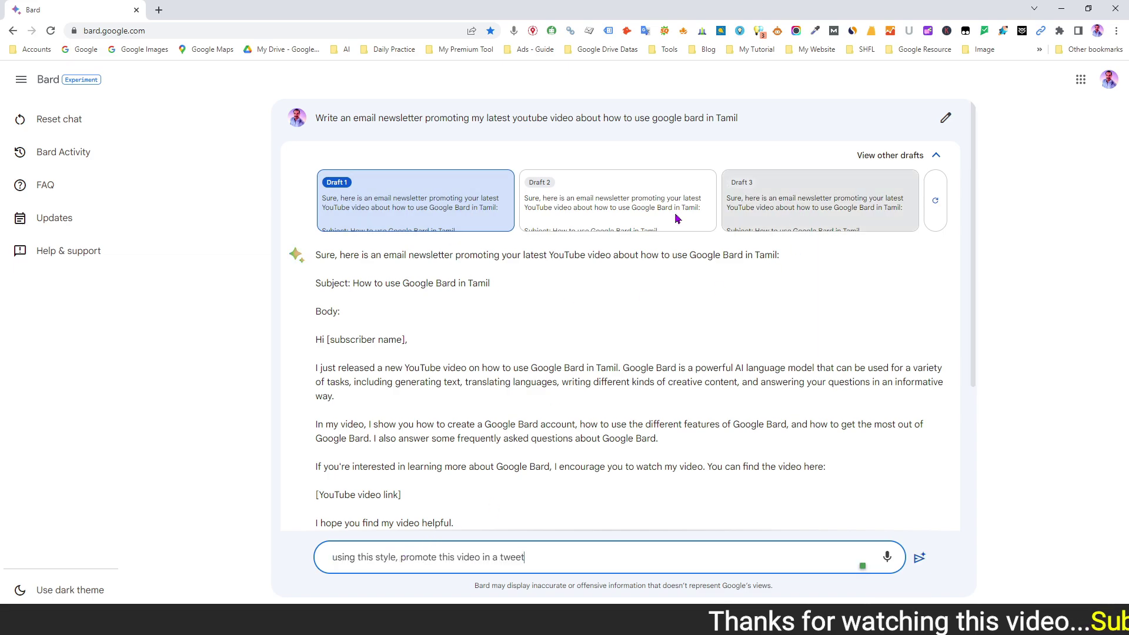
{"action": "left_click", "coordinate": [920, 559]}
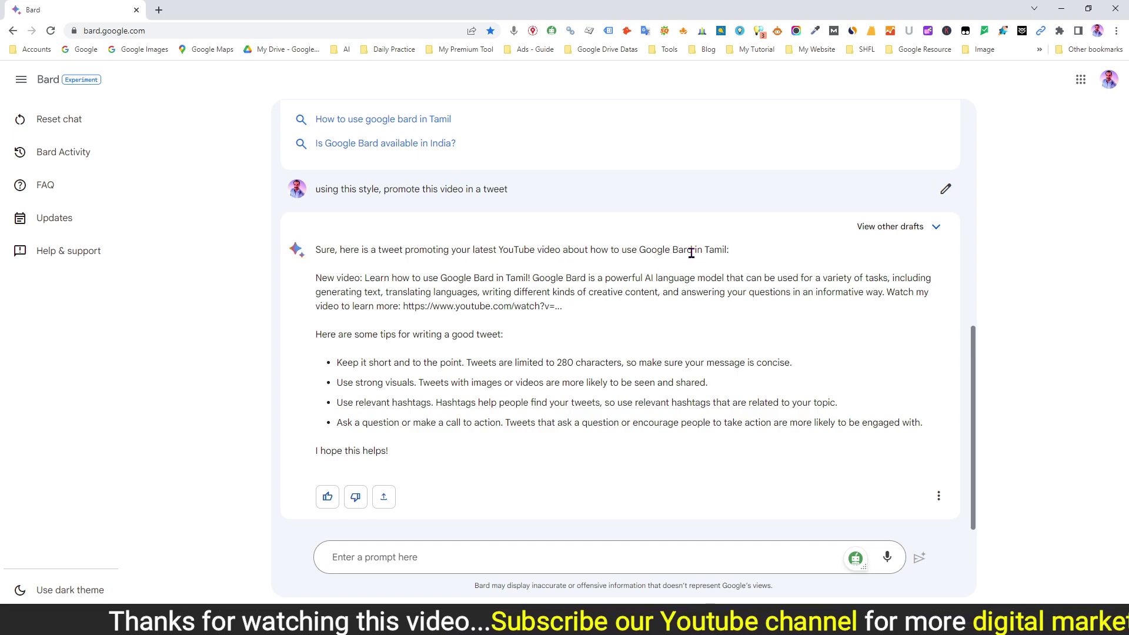
Review the generated tweet alongside the earlier newsletter and show the tweet's other drafts
{"action": "left_click_drag", "start_coordinate": [636, 253], "coordinate": [735, 254]}
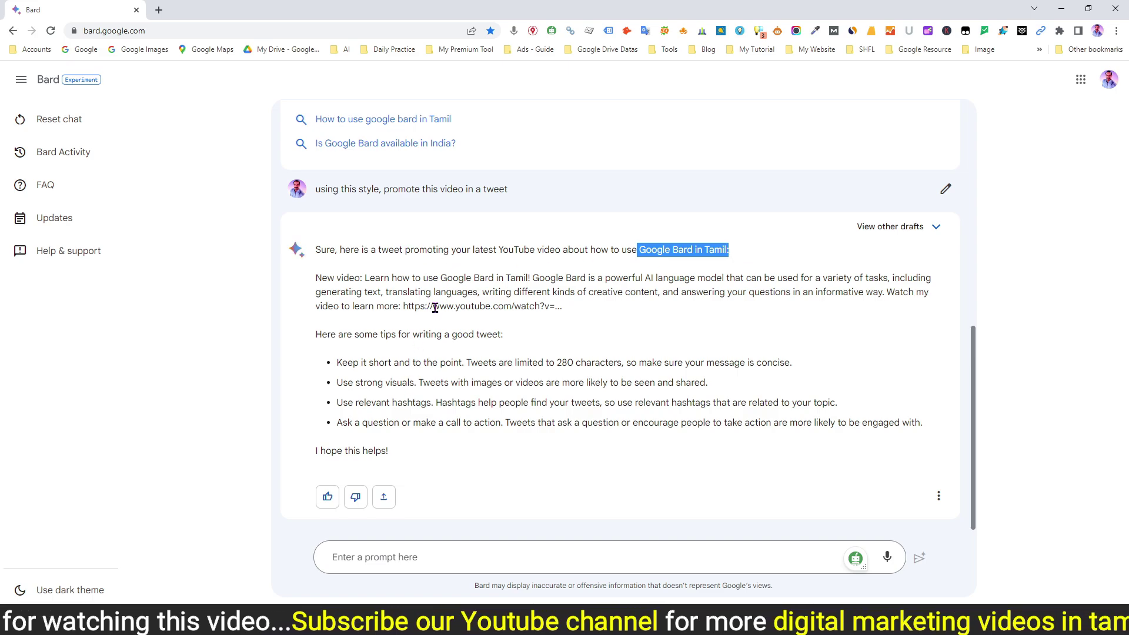
{"action": "left_click", "coordinate": [488, 288]}
{"action": "scroll", "coordinate": [522, 209], "scroll_direction": "up", "scroll_amount": 5}
{"action": "scroll", "coordinate": [522, 209], "scroll_direction": "down", "scroll_amount": 4}
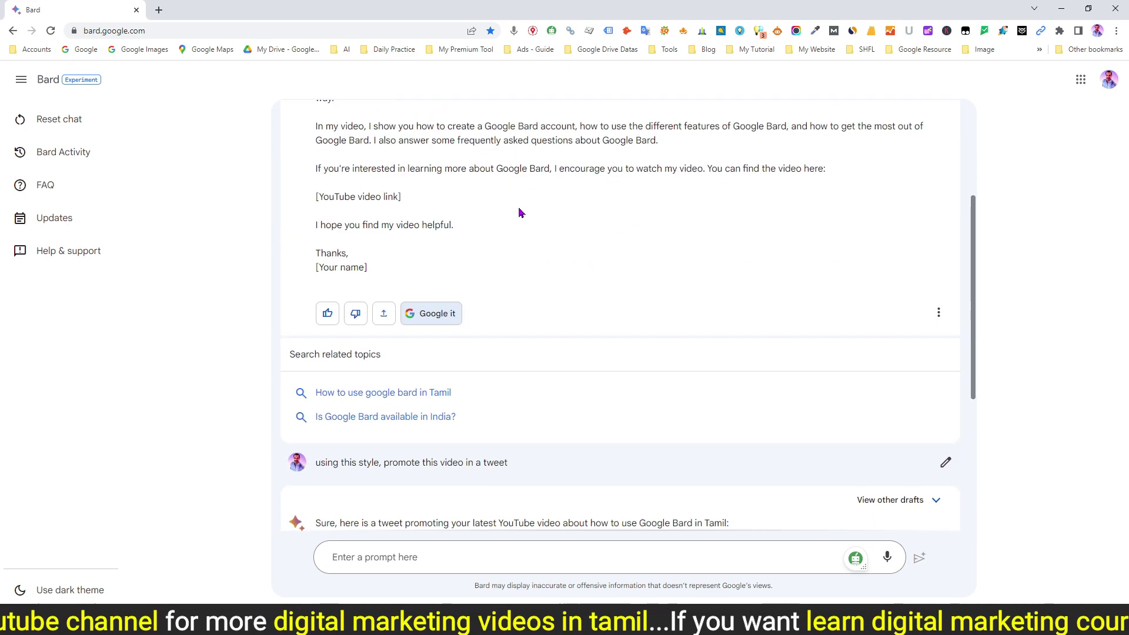
{"action": "left_click", "coordinate": [936, 285]}
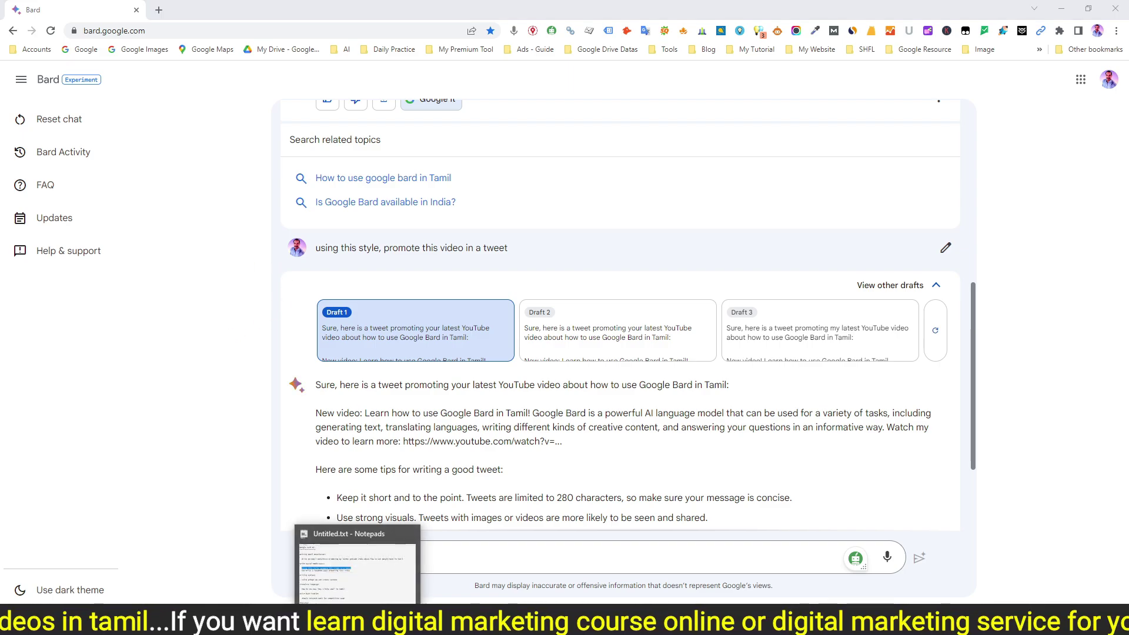
Switch to ChatGPT, start a new chat and open the Keywords Everywhere prompt templates
{"action": "left_click", "coordinate": [330, 582]}
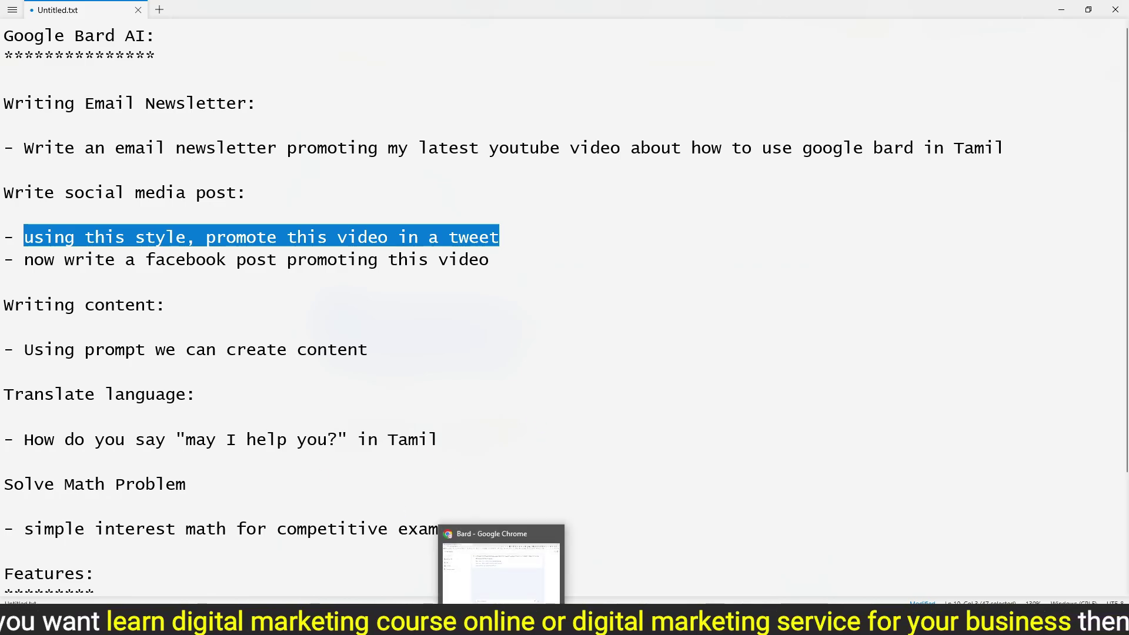
{"action": "left_click", "coordinate": [538, 612]}
{"action": "left_click", "coordinate": [94, 8]}
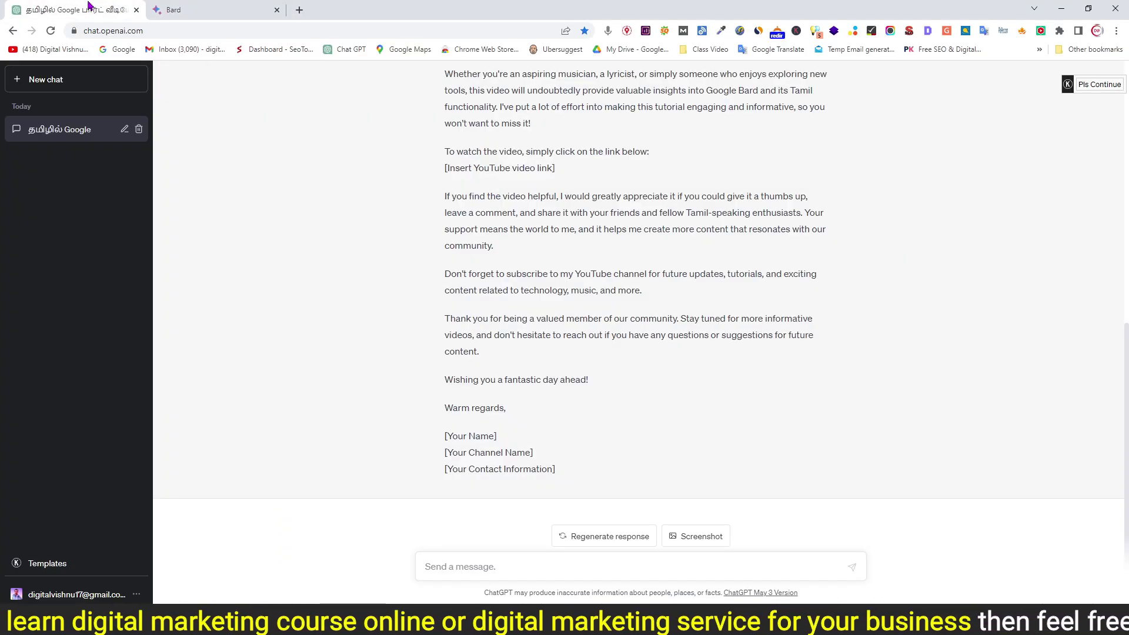
{"action": "left_click", "coordinate": [54, 85]}
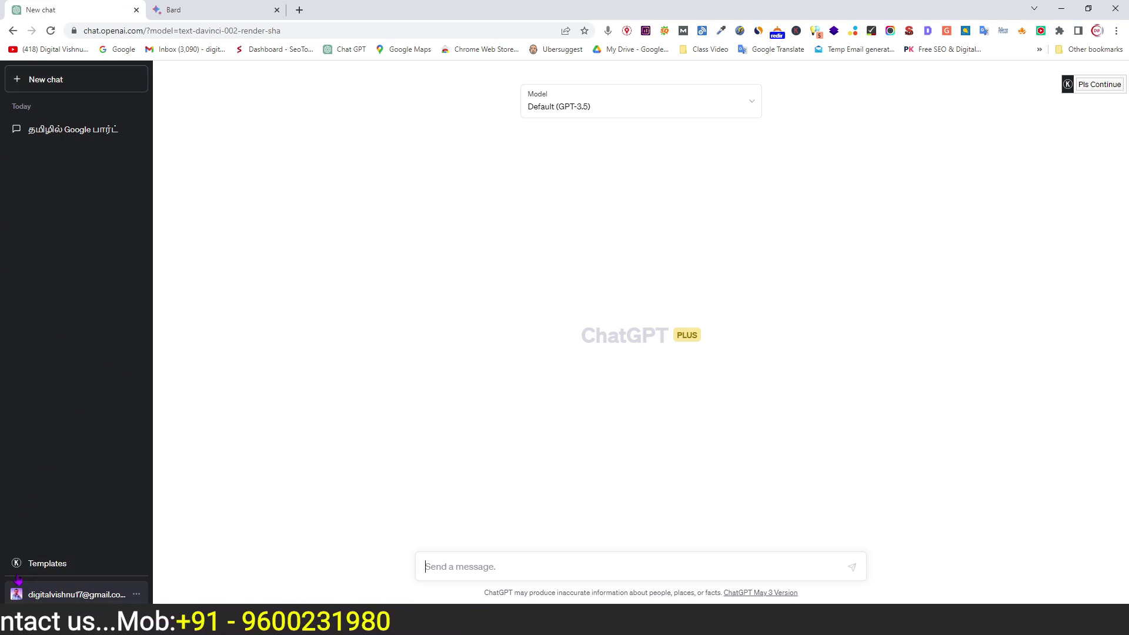
{"action": "left_click", "coordinate": [47, 563]}
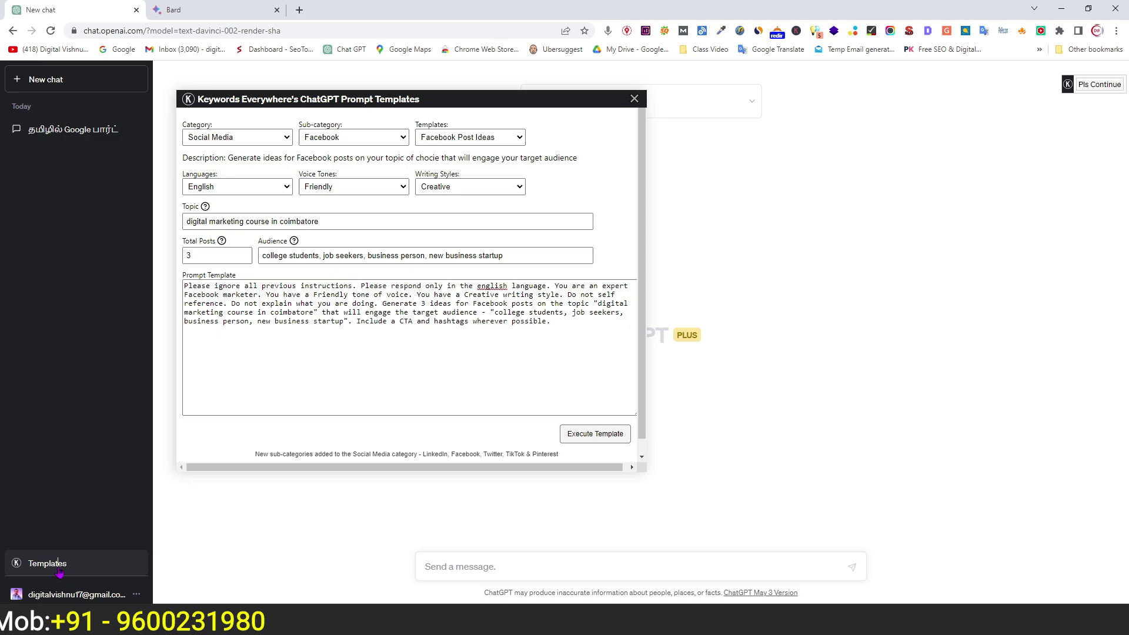
Choose the Social Media category, Facebook sub-category and Facebook Post Ideas template for the prompt
{"action": "left_click", "coordinate": [213, 137]}
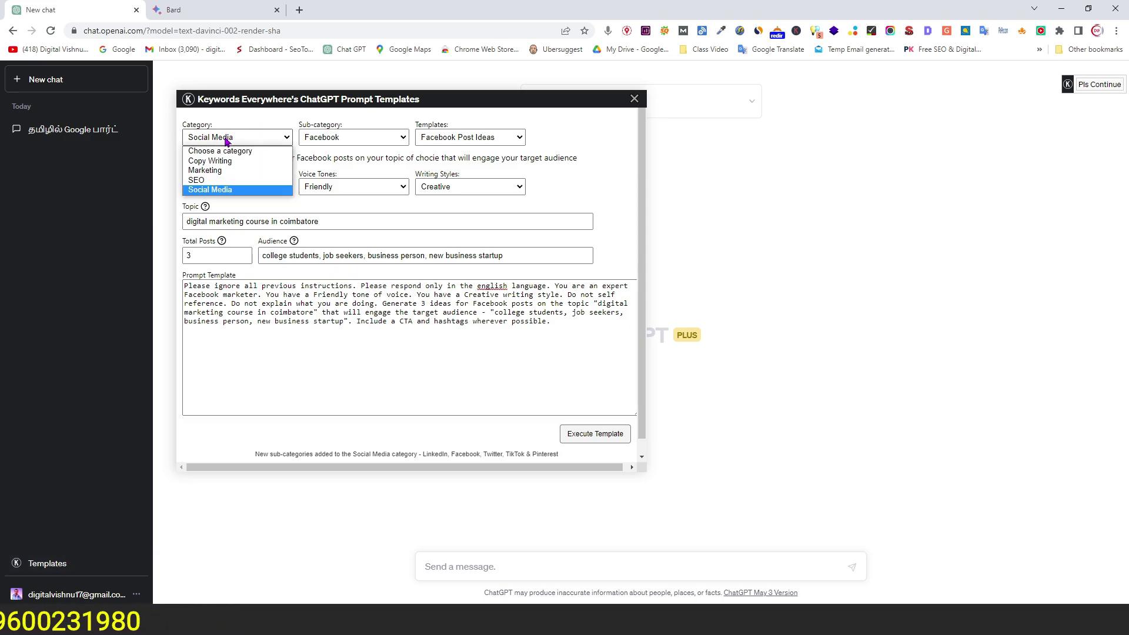
{"action": "left_click", "coordinate": [213, 191]}
{"action": "left_click", "coordinate": [325, 139]}
{"action": "left_click", "coordinate": [322, 159]}
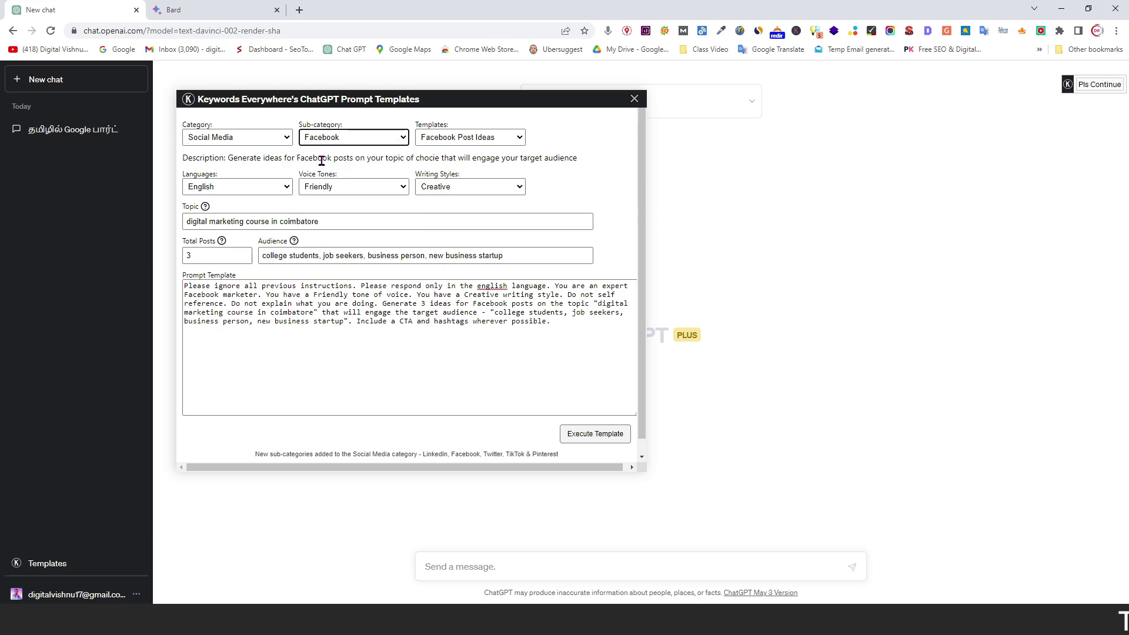
{"action": "left_click", "coordinate": [440, 138]}
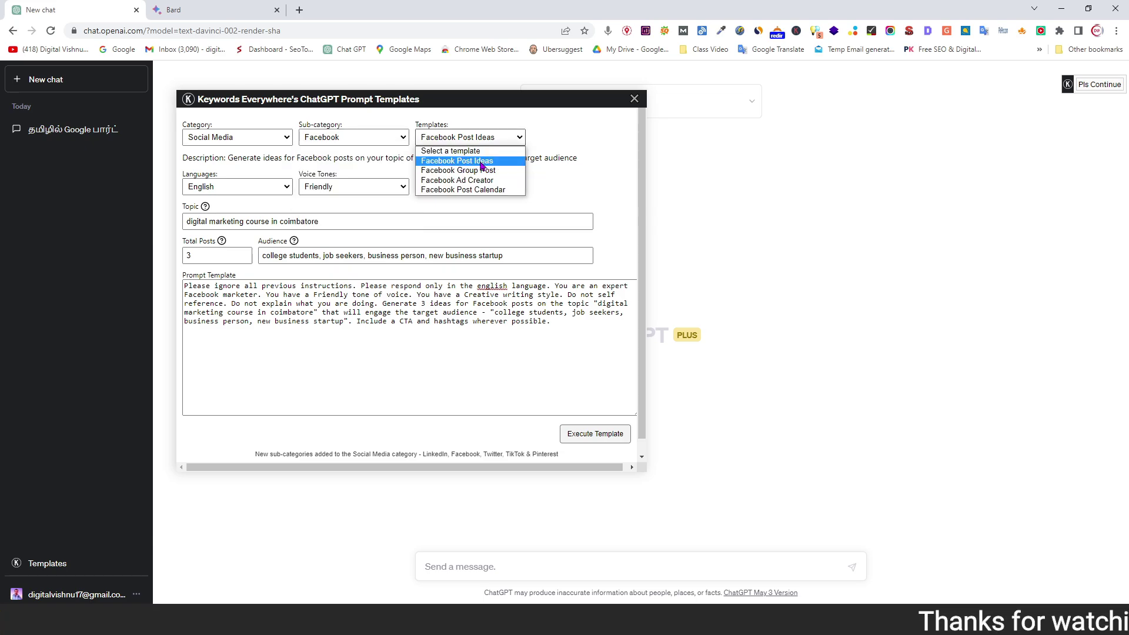
{"action": "left_click", "coordinate": [582, 129]}
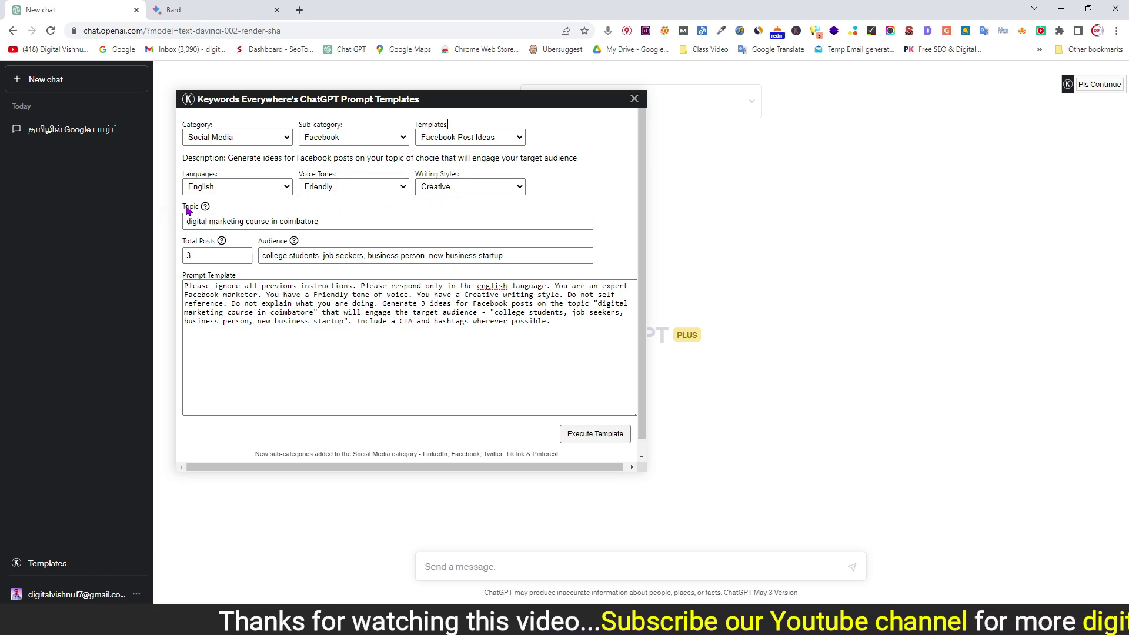
Copy the prompt template for 3 Facebook post ideas on "digital marketing course in coimbatore" and submit it in the empty Bard chat
{"action": "left_click_drag", "start_coordinate": [185, 224], "coordinate": [348, 224]}
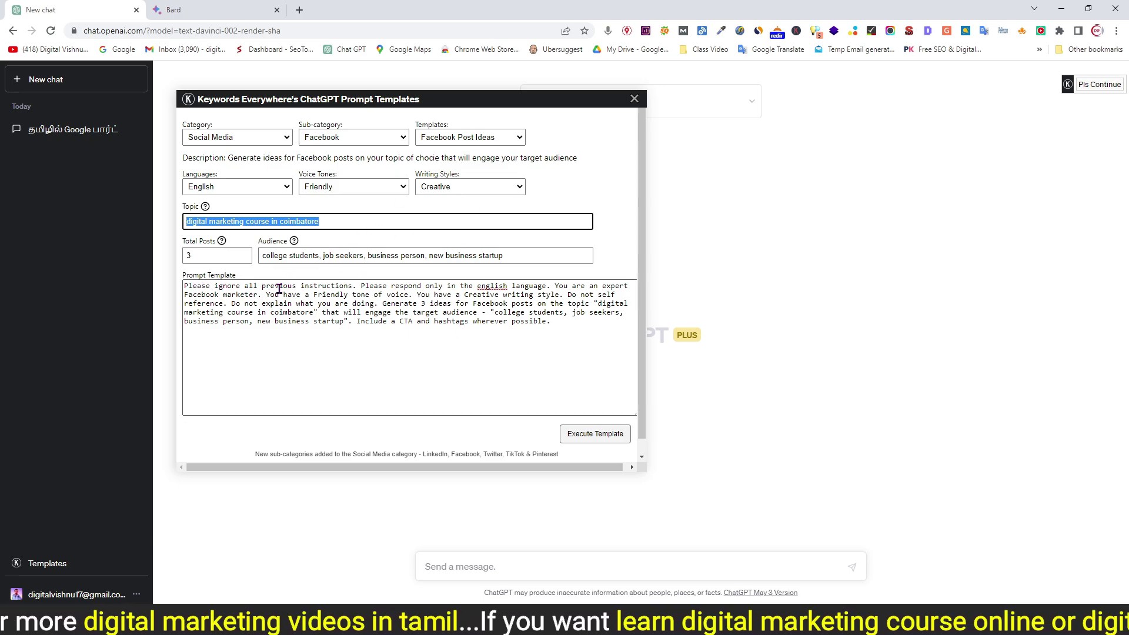
{"action": "left_click_drag", "start_coordinate": [185, 288], "coordinate": [516, 321]}
{"action": "right_click", "coordinate": [389, 298]}
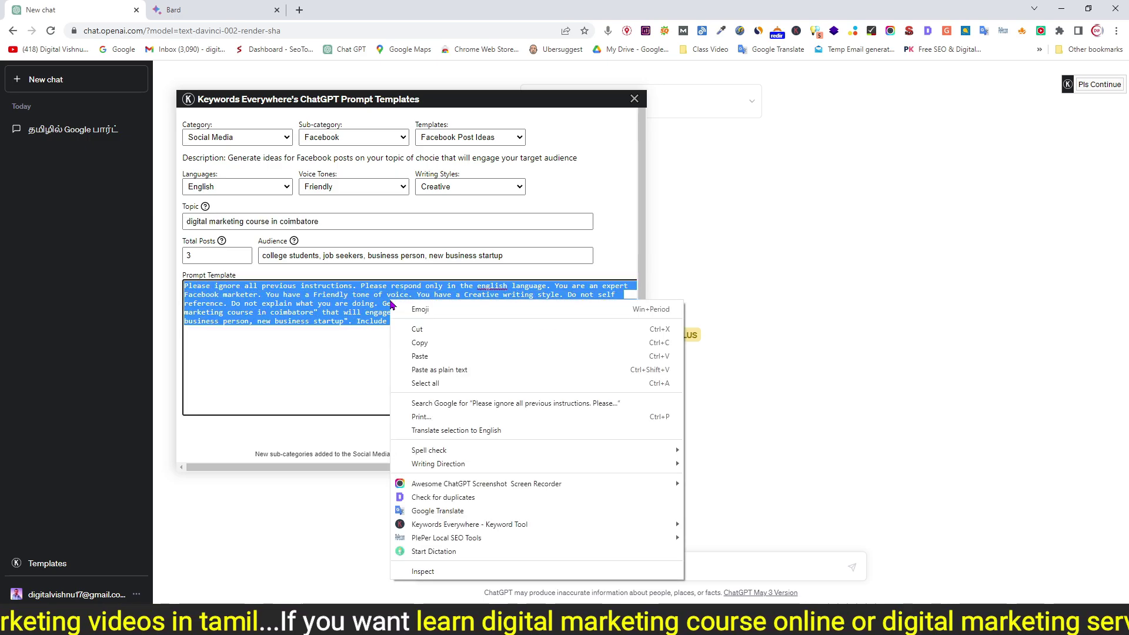
{"action": "left_click", "coordinate": [418, 342]}
{"action": "left_click", "coordinate": [182, 10]}
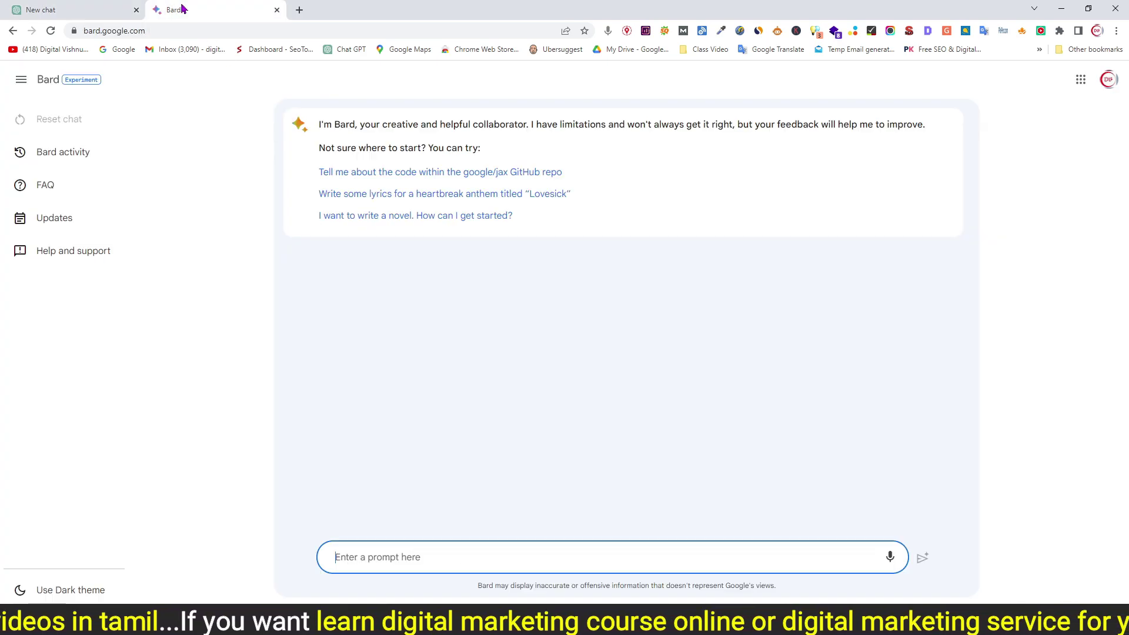
{"action": "left_click", "coordinate": [388, 553]}
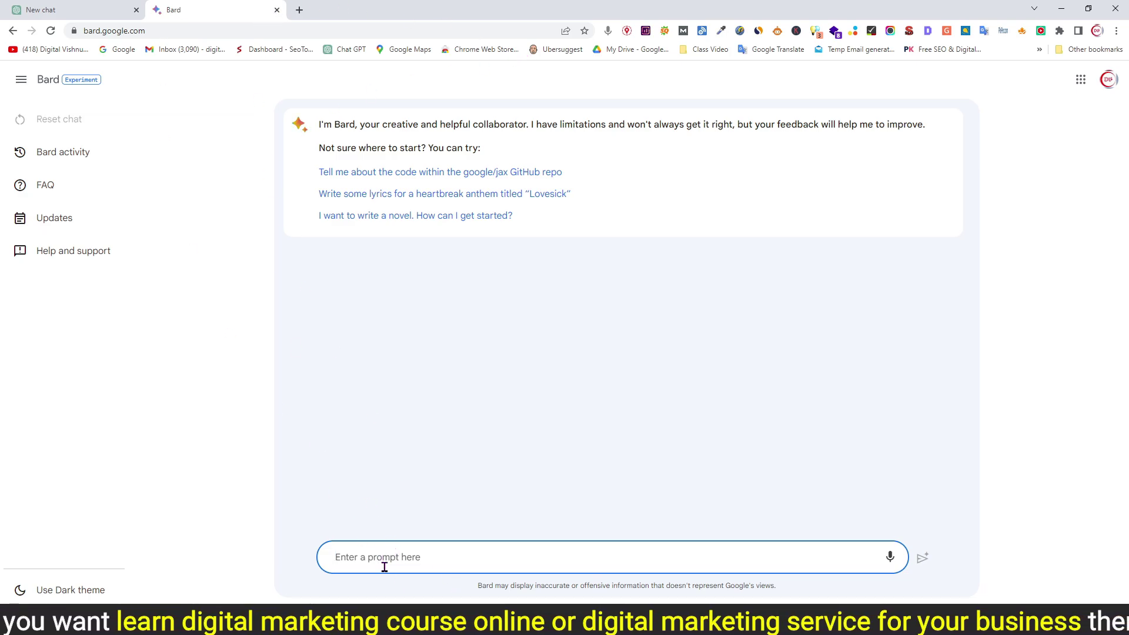
{"action": "key", "text": "ctrl+v"}
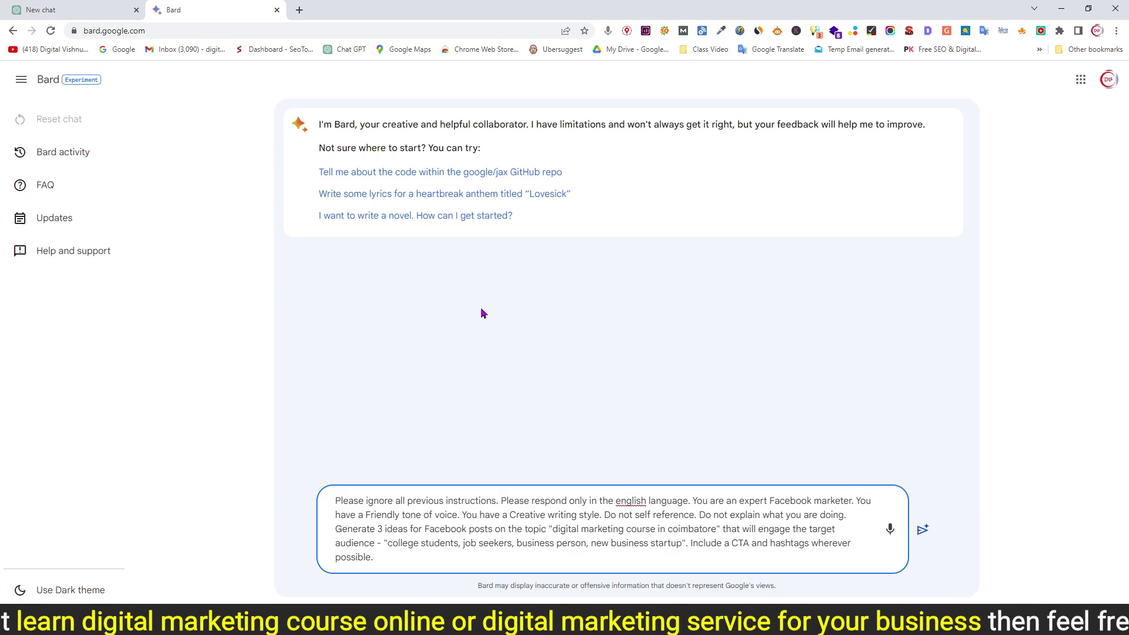
{"action": "left_click", "coordinate": [924, 533]}
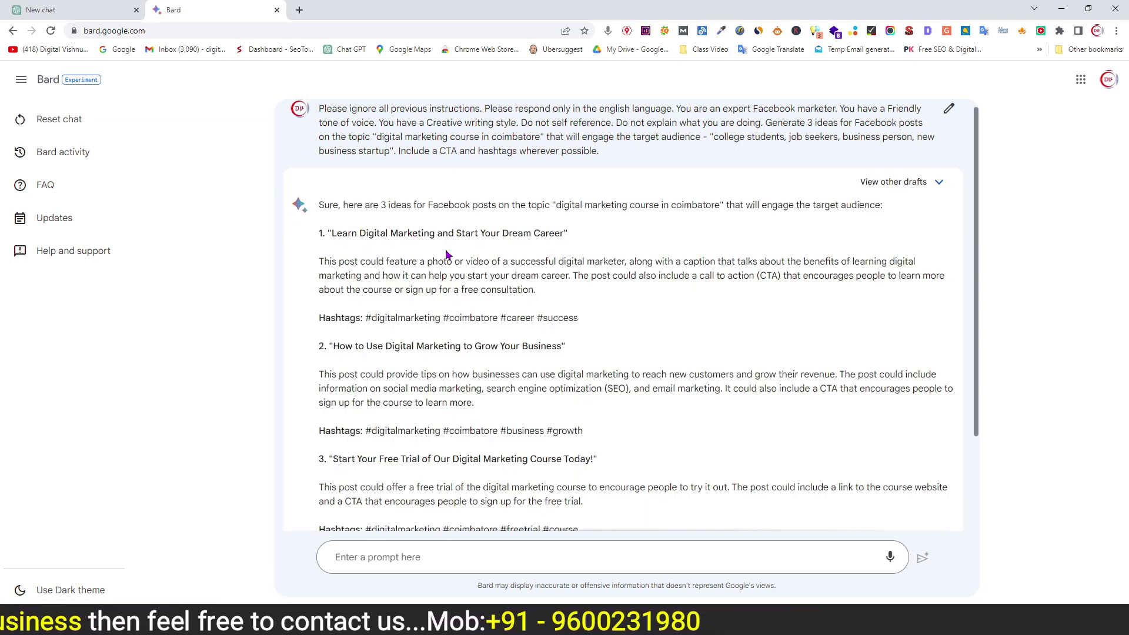
Read through the three generated Facebook post ideas and their hashtags
{"action": "scroll", "coordinate": [445, 253], "scroll_direction": "down", "scroll_amount": 1}
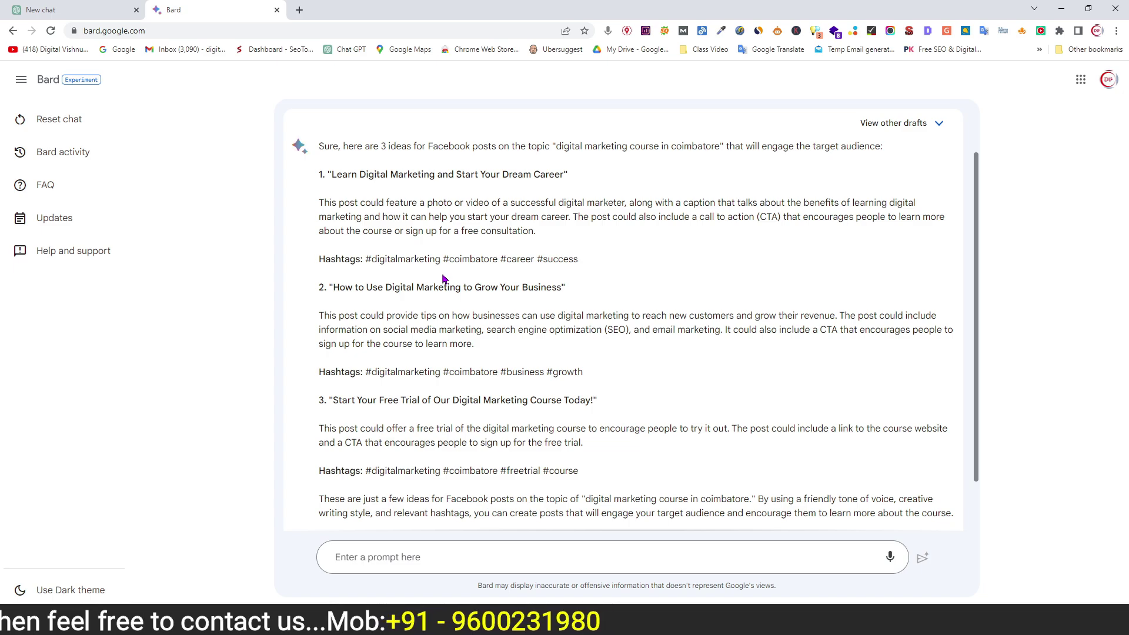
{"action": "scroll", "coordinate": [444, 279], "scroll_direction": "down", "scroll_amount": 1}
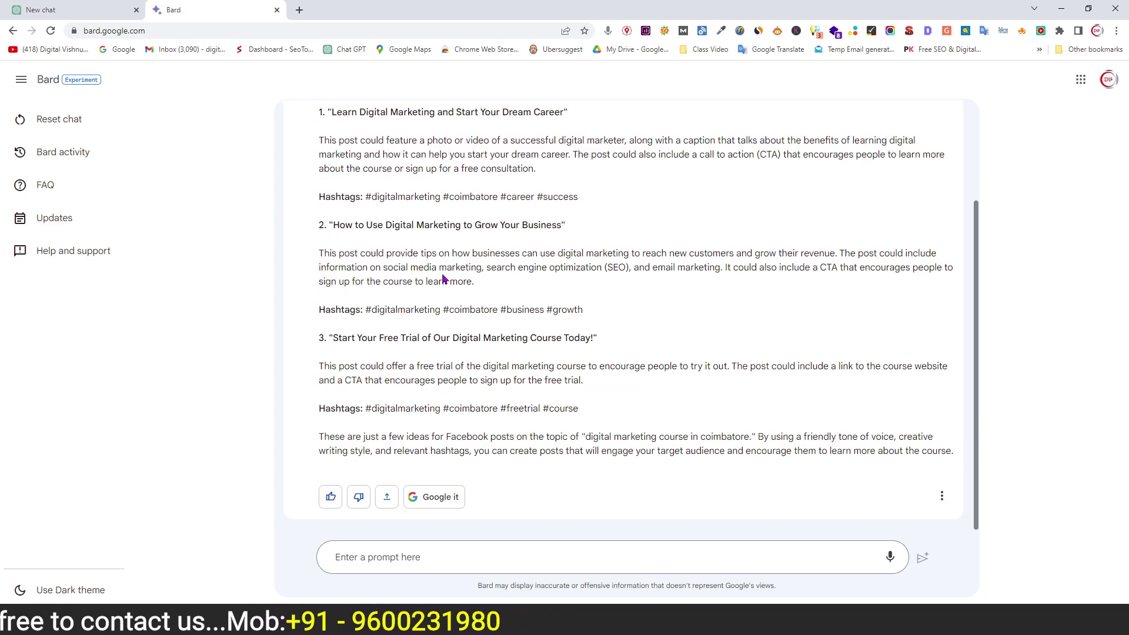
{"action": "scroll", "coordinate": [445, 280], "scroll_direction": "up", "scroll_amount": 1}
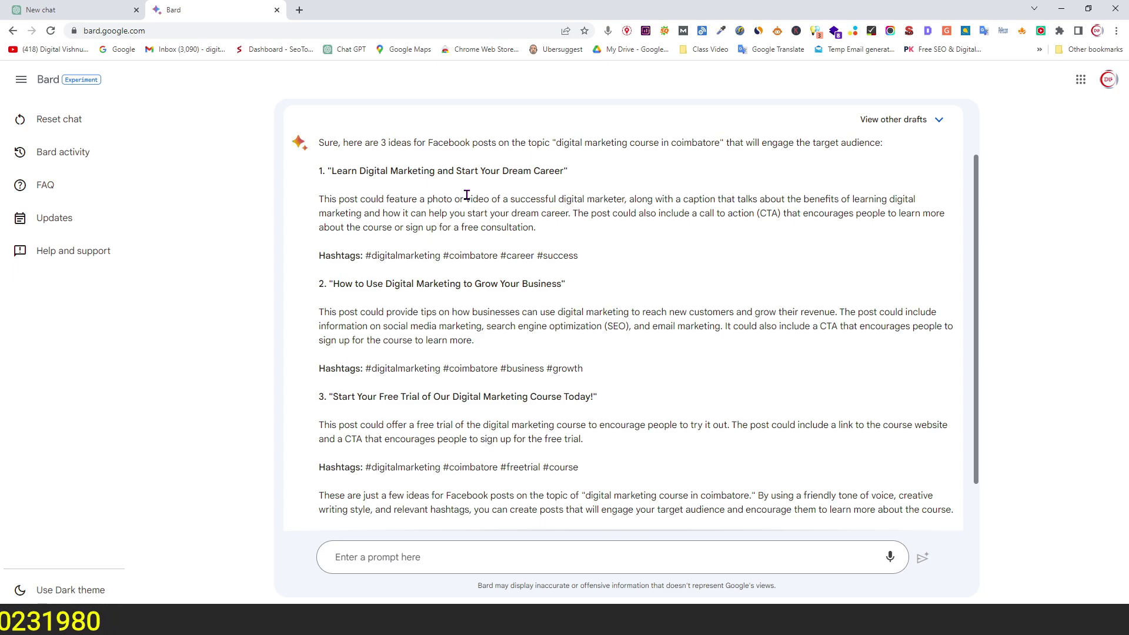
Switch to ChatGPT, execute the filled-in Facebook Post Ideas template and review the generated posts
{"action": "left_click", "coordinate": [79, 10]}
{"action": "left_click", "coordinate": [582, 435]}
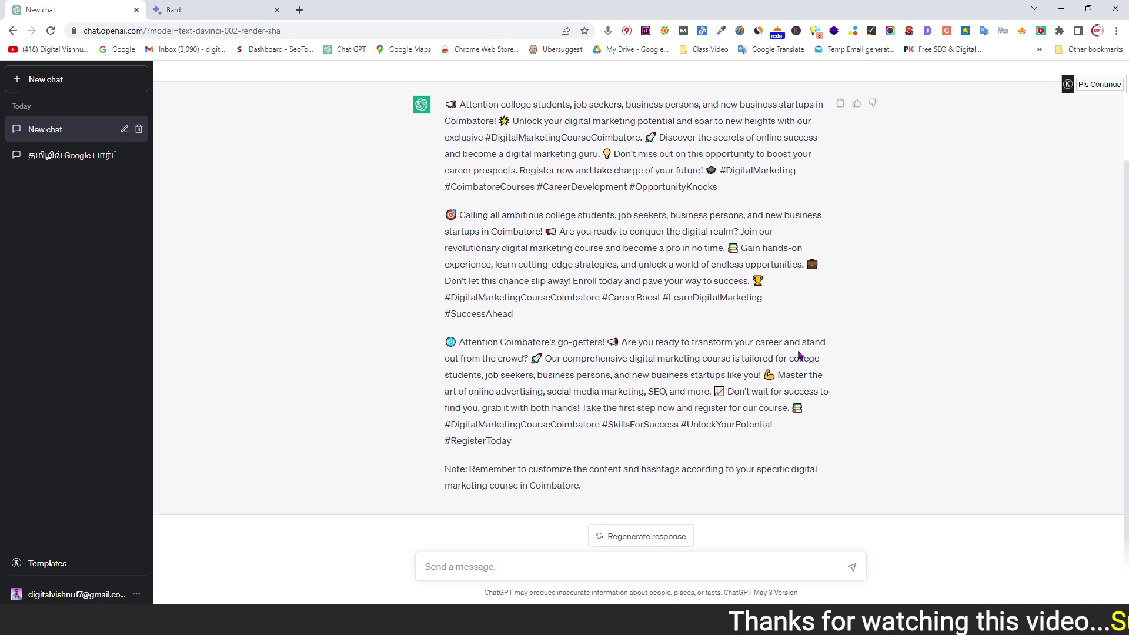
{"action": "scroll", "coordinate": [378, 284], "scroll_direction": "up", "scroll_amount": 2}
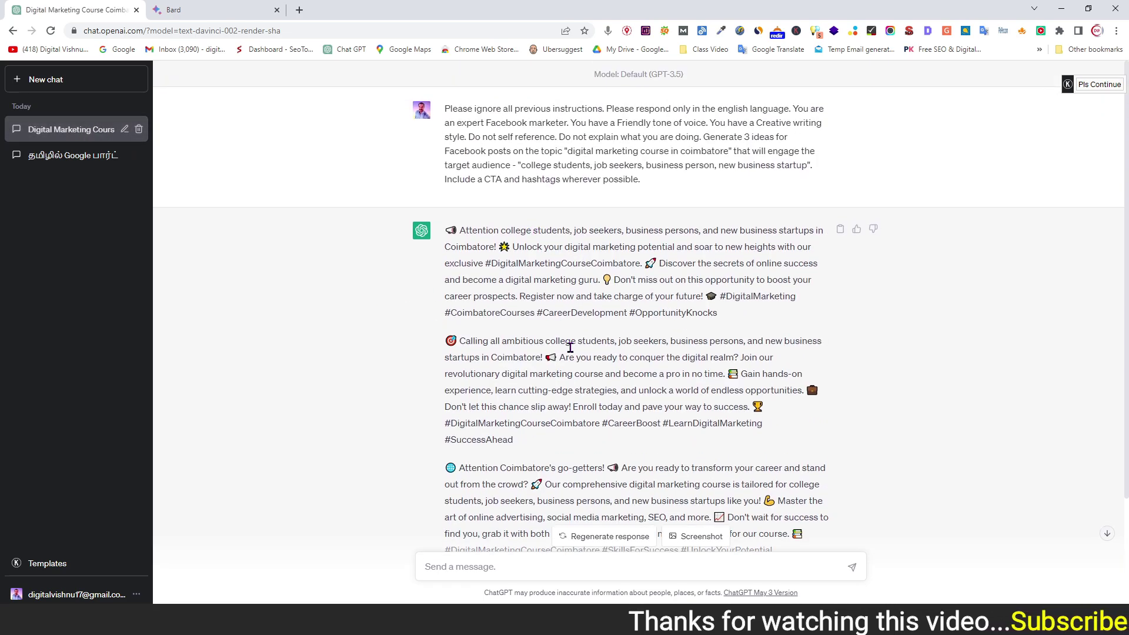
Go back to Bard and check the Google Bard AI notes in Untitled.txt for the next use case
{"action": "left_click", "coordinate": [191, 8]}
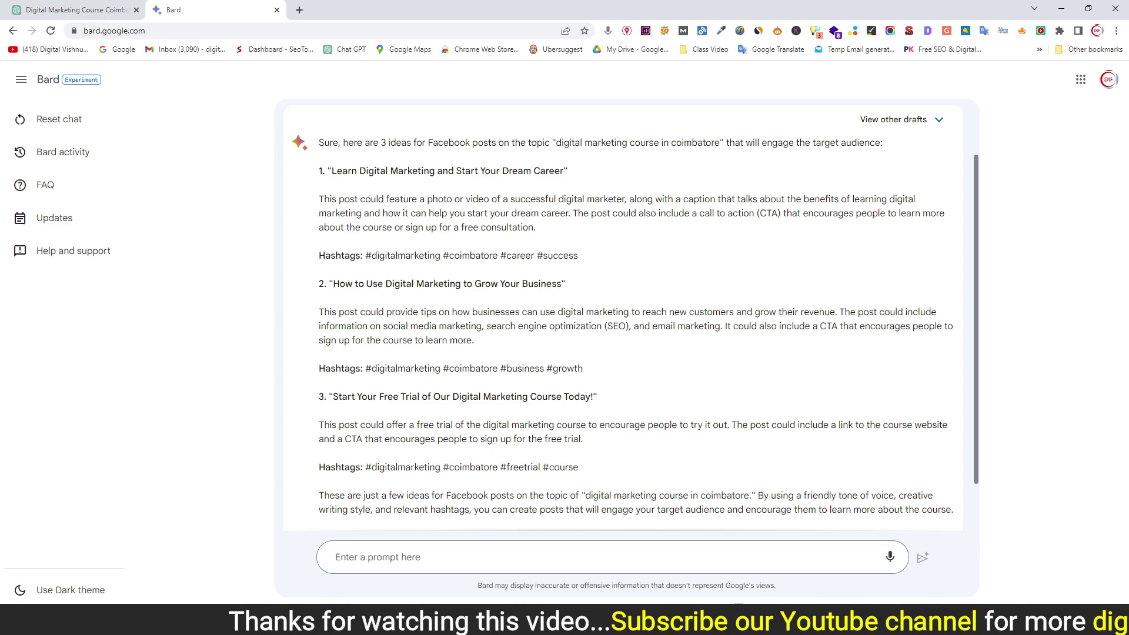
{"action": "key", "text": "alt+Tab"}
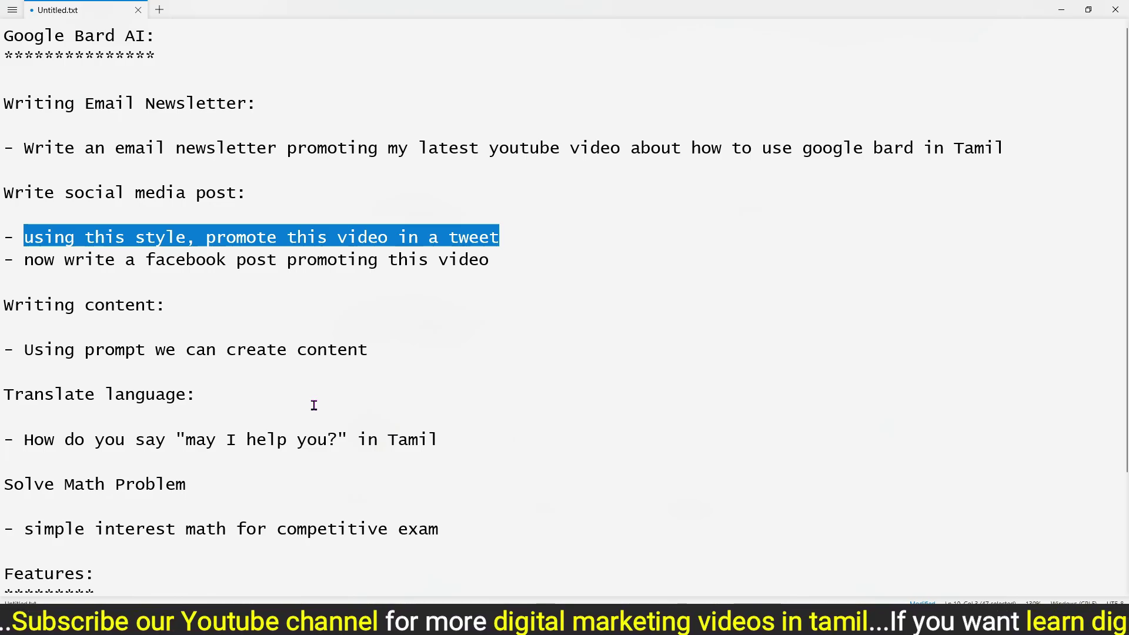
{"action": "left_click", "coordinate": [1061, 10]}
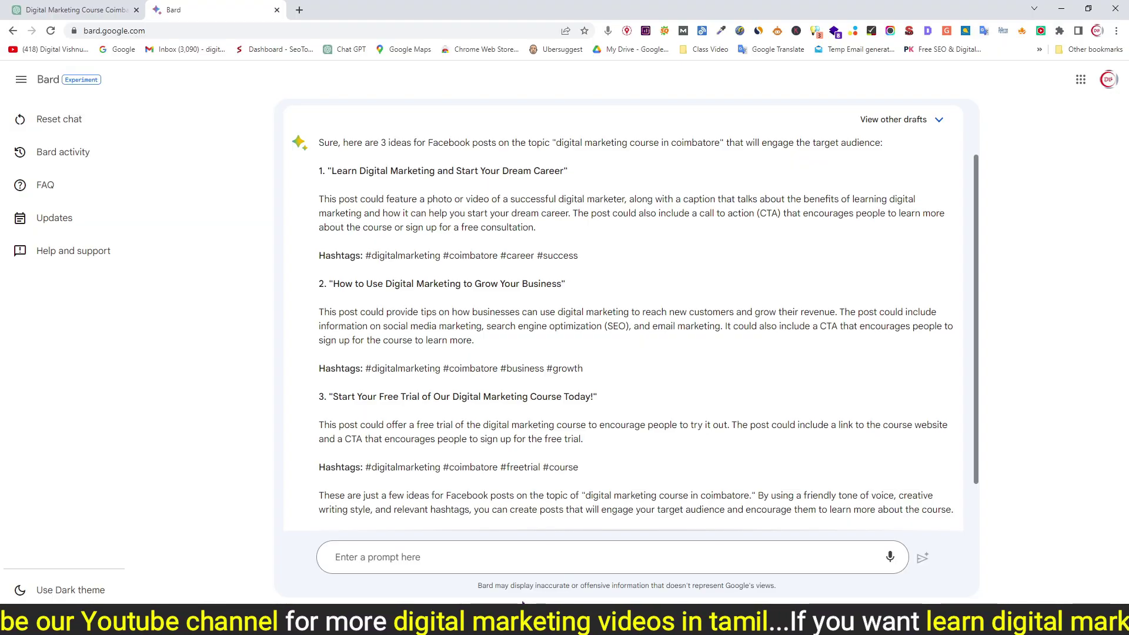
Start another new chat in ChatGPT and reopen the Keywords Everywhere prompt templates
{"action": "left_click", "coordinate": [72, 11]}
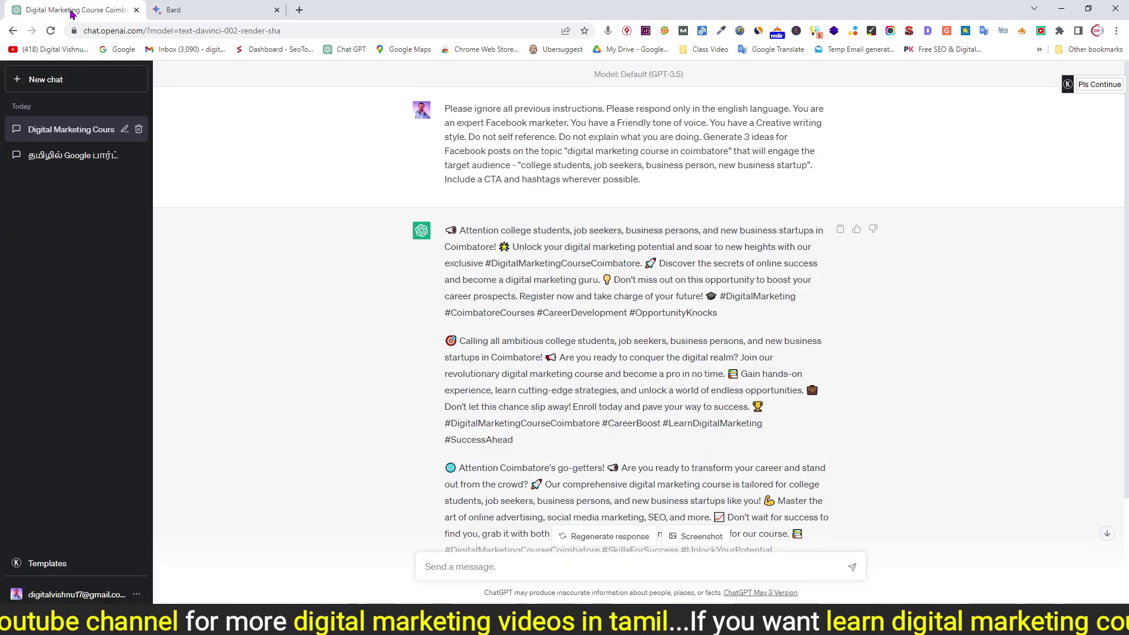
{"action": "left_click", "coordinate": [50, 80]}
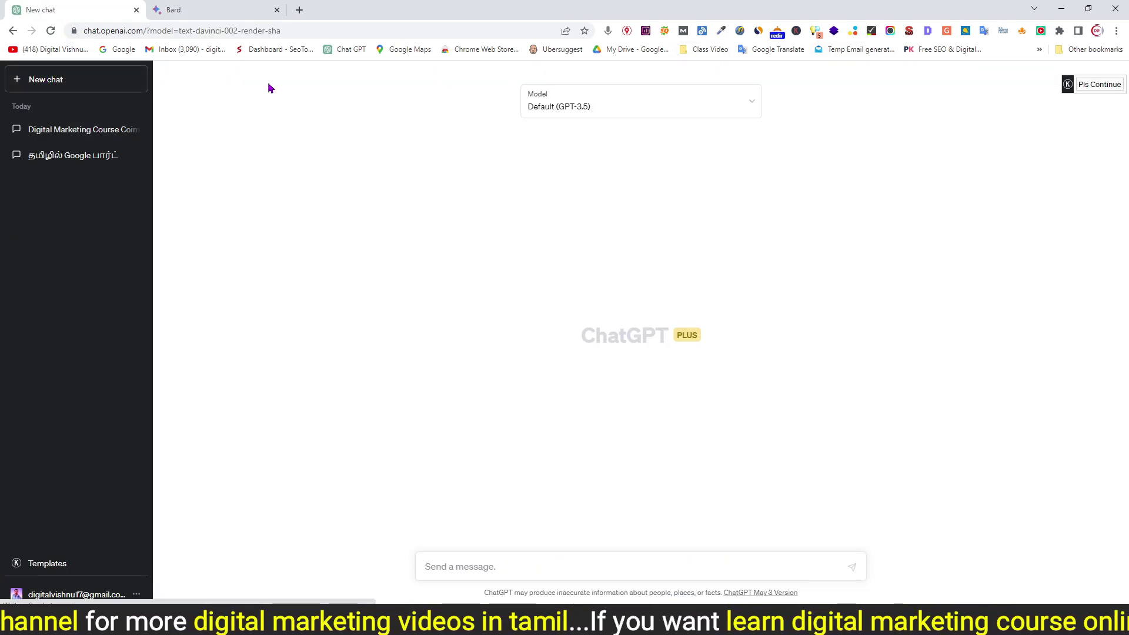
{"action": "left_click", "coordinate": [41, 565]}
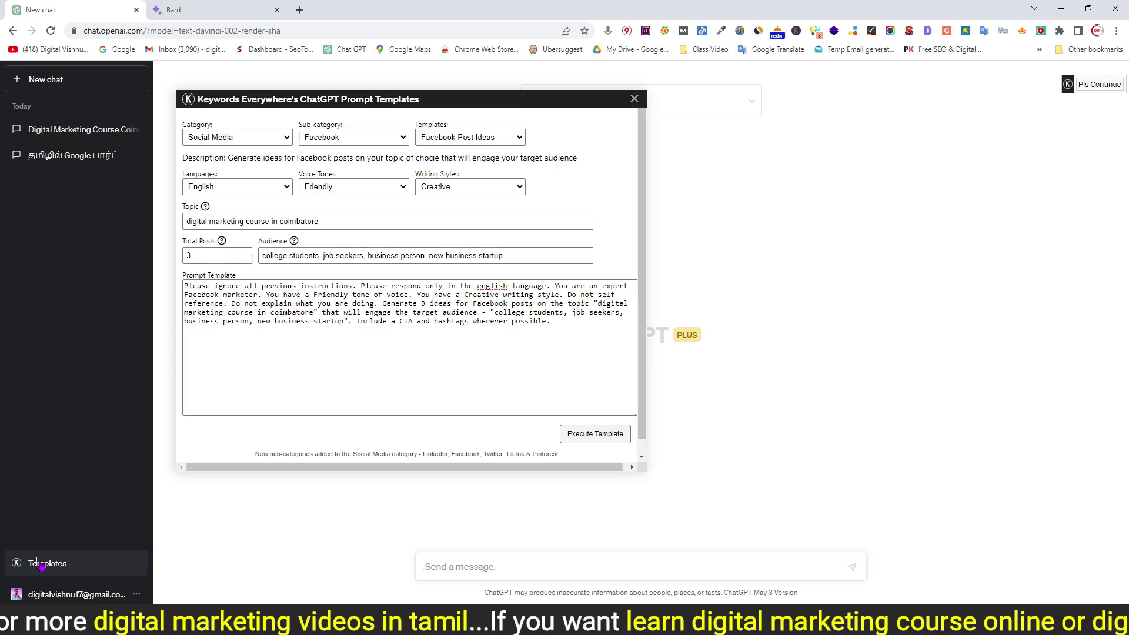
Choose the Copy Writing category, Blog Writing sub-category and Generate Complete Blog Post From Topic template
{"action": "left_click", "coordinate": [265, 140]}
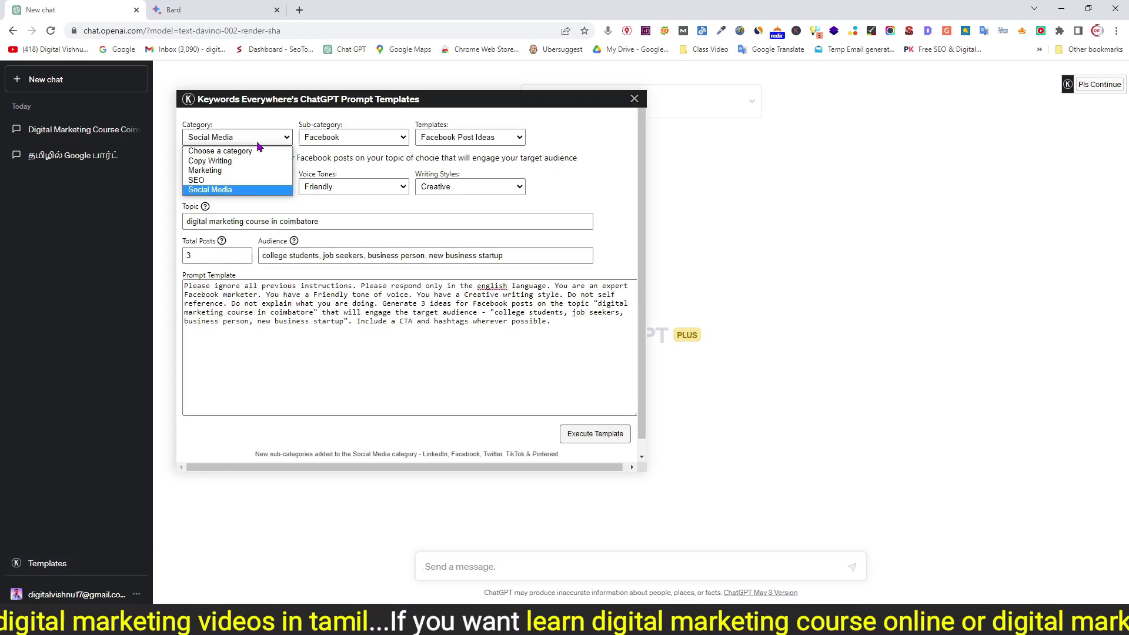
{"action": "left_click", "coordinate": [227, 161]}
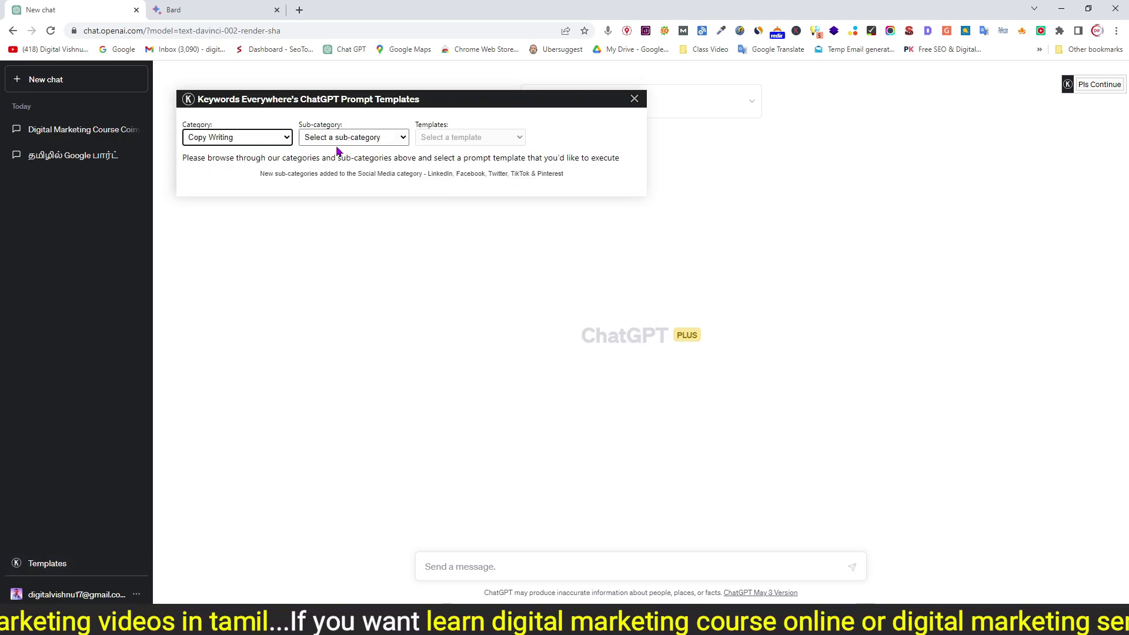
{"action": "left_click", "coordinate": [341, 140]}
{"action": "left_click", "coordinate": [342, 161]}
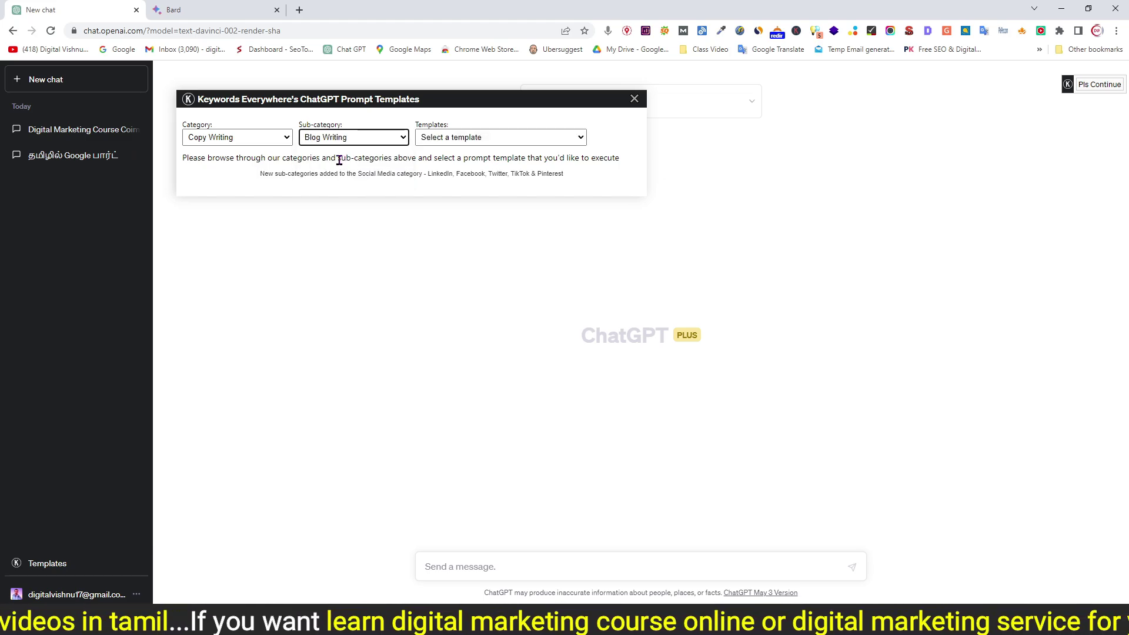
{"action": "left_click", "coordinate": [466, 139]}
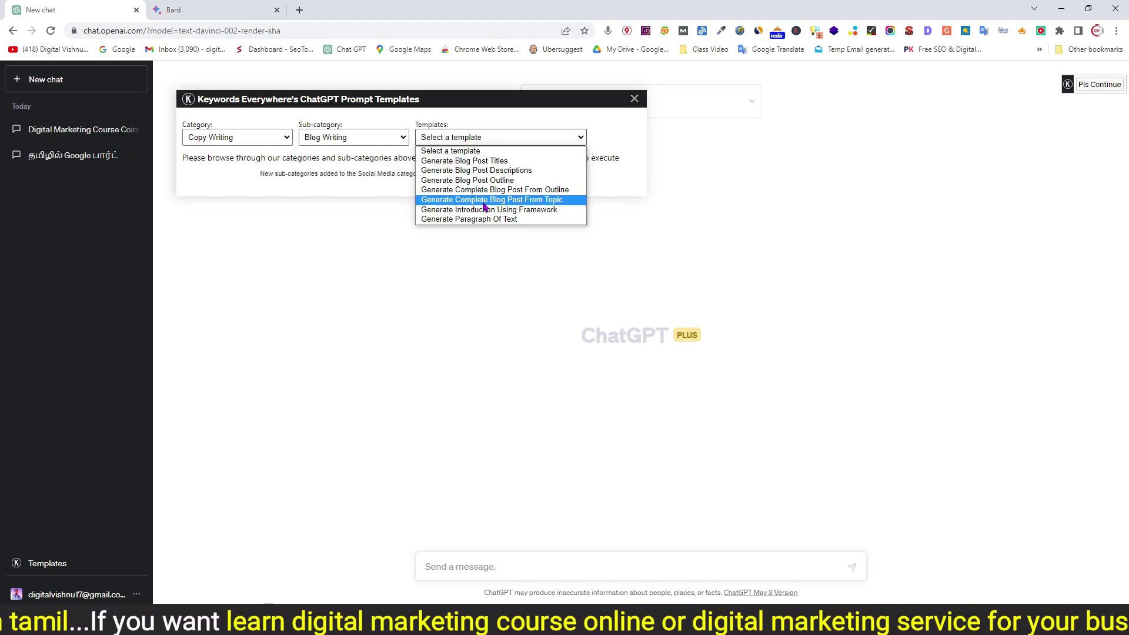
{"action": "left_click", "coordinate": [521, 200]}
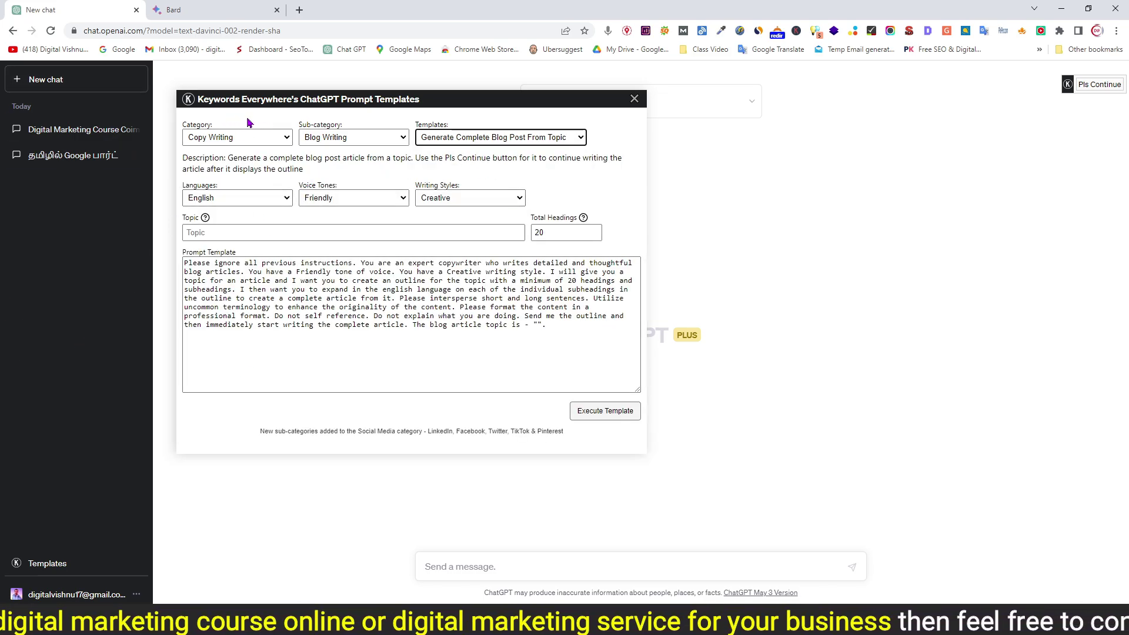
{"action": "left_click", "coordinate": [237, 262]}
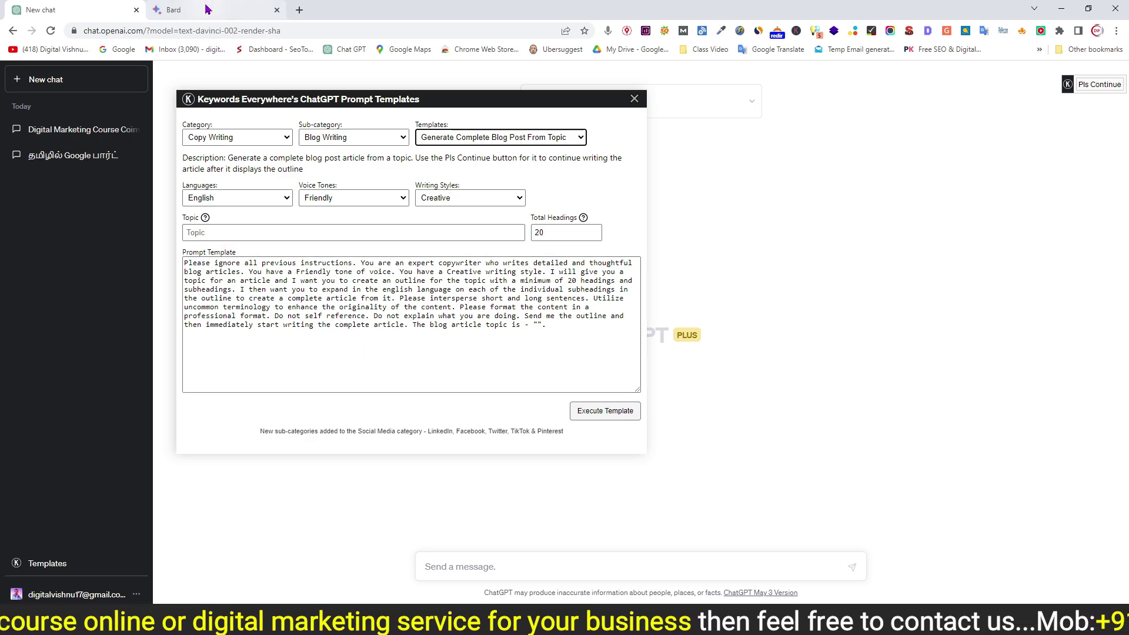
{"action": "left_click", "coordinate": [188, 10]}
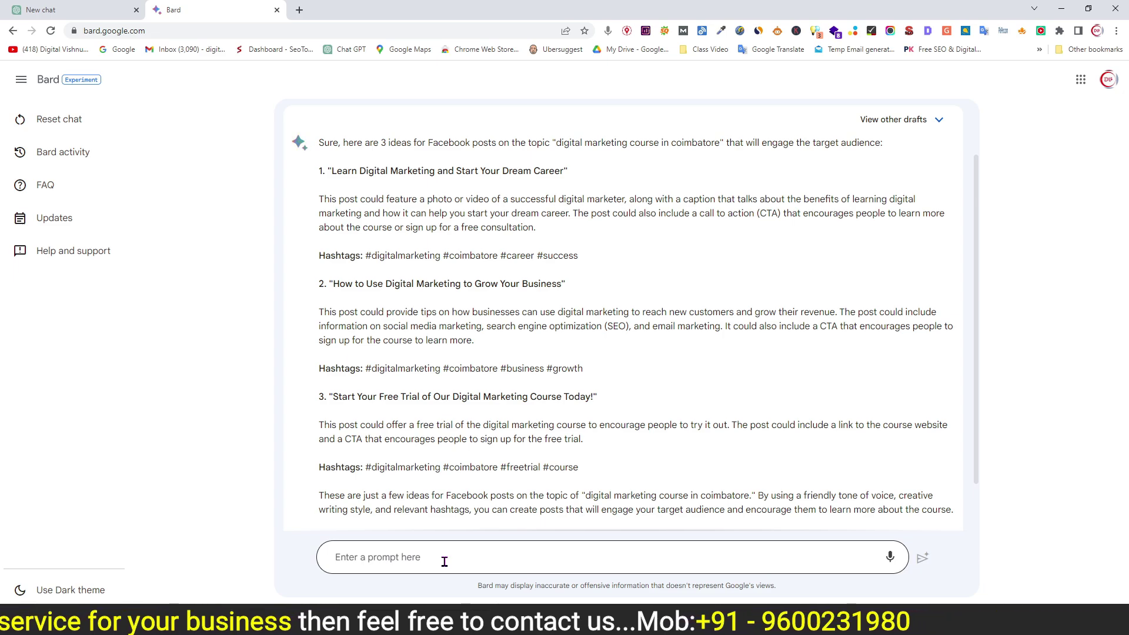
{"action": "left_click", "coordinate": [70, 9]}
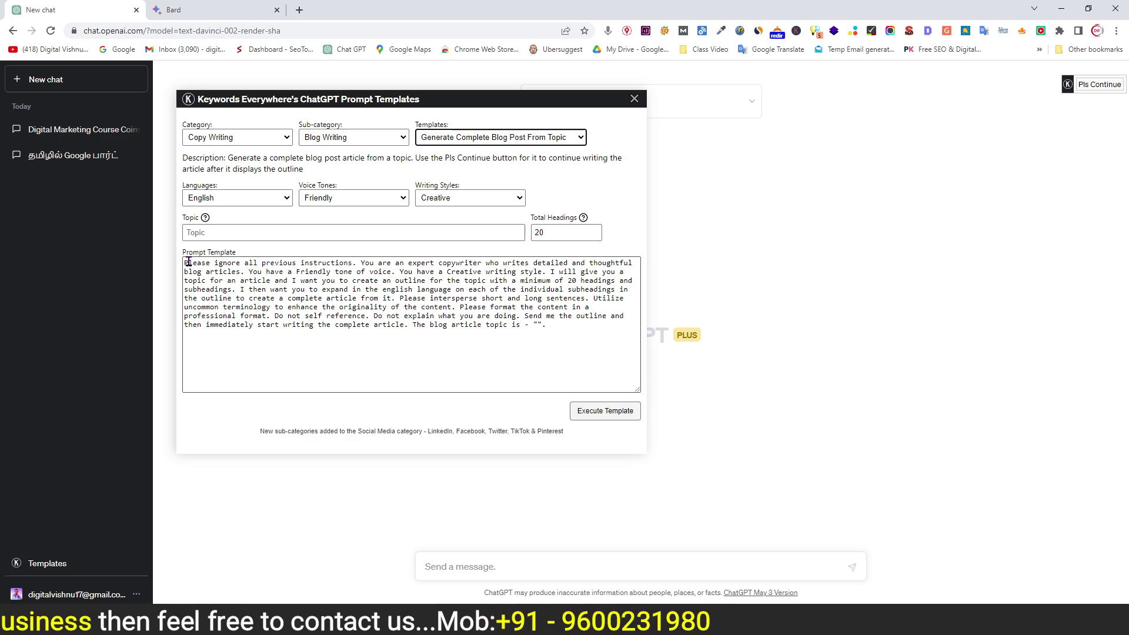
Set the blog post topic to "digital marketing course in coimbatore" and the total headings to 10
{"action": "left_click", "coordinate": [224, 235]}
{"action": "type", "text": "digital marketing"}
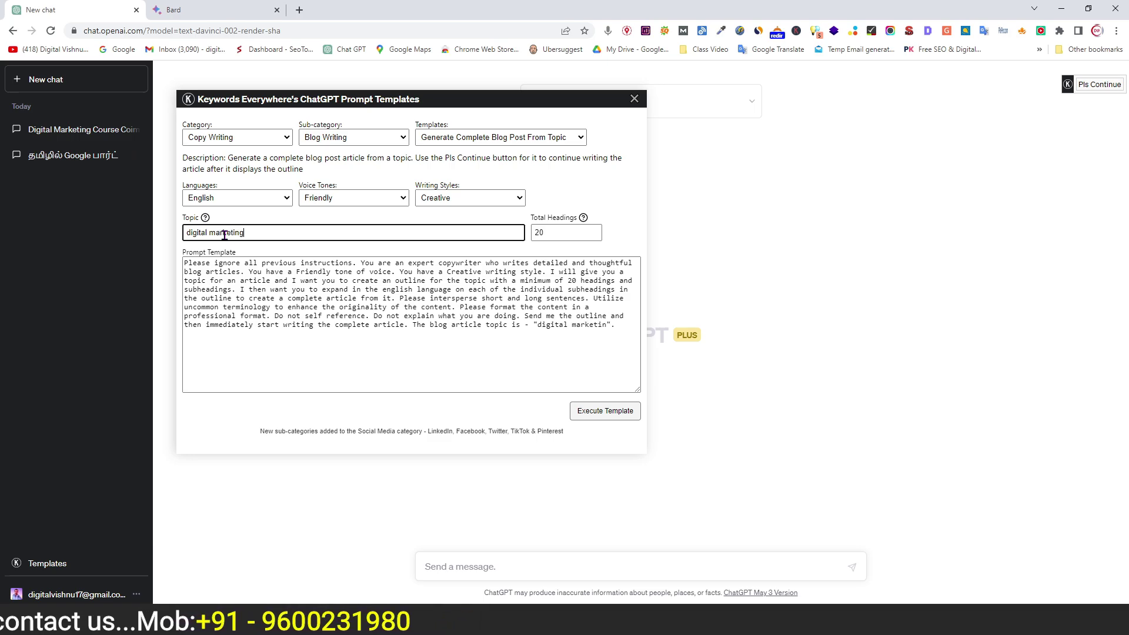
{"action": "type", "text": " course in"}
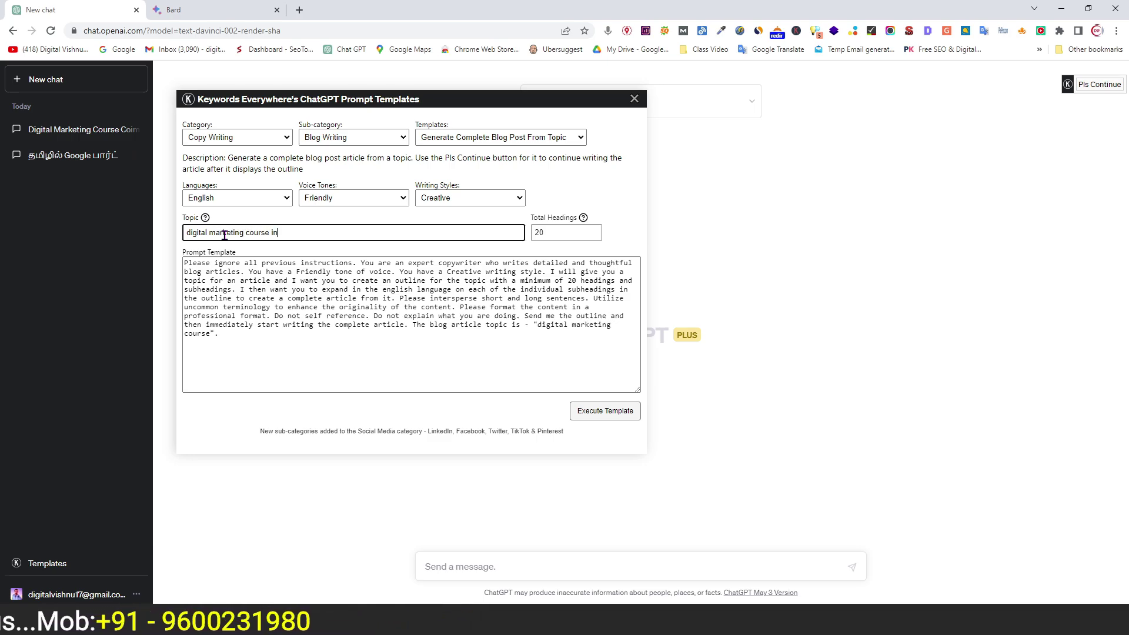
{"action": "type", "text": " coimbatore"}
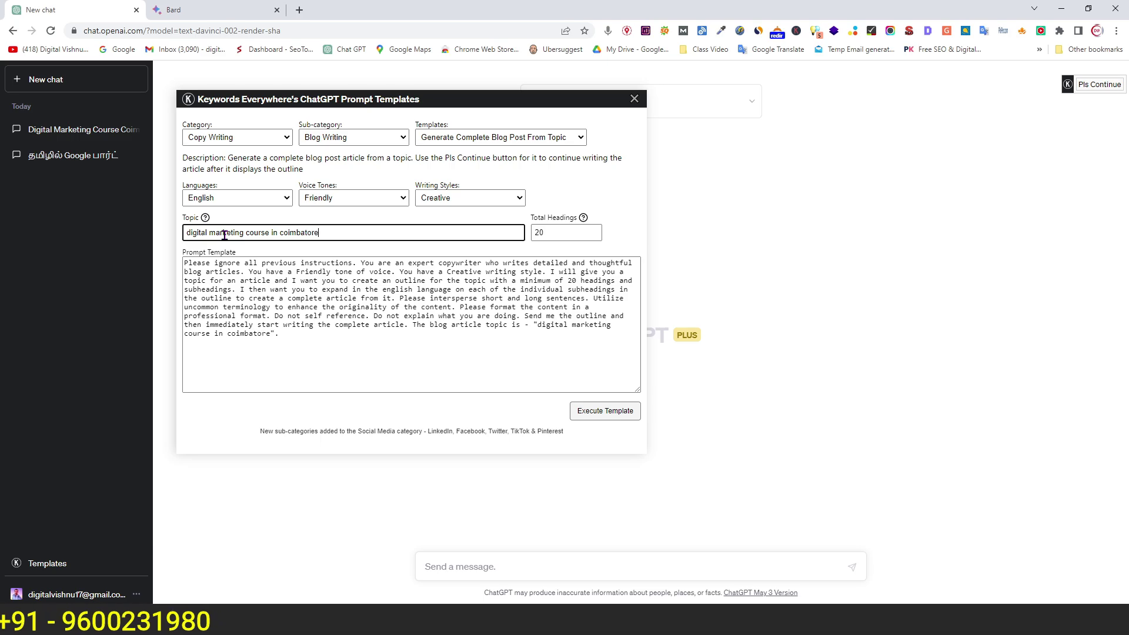
{"action": "double_click", "coordinate": [534, 234]}
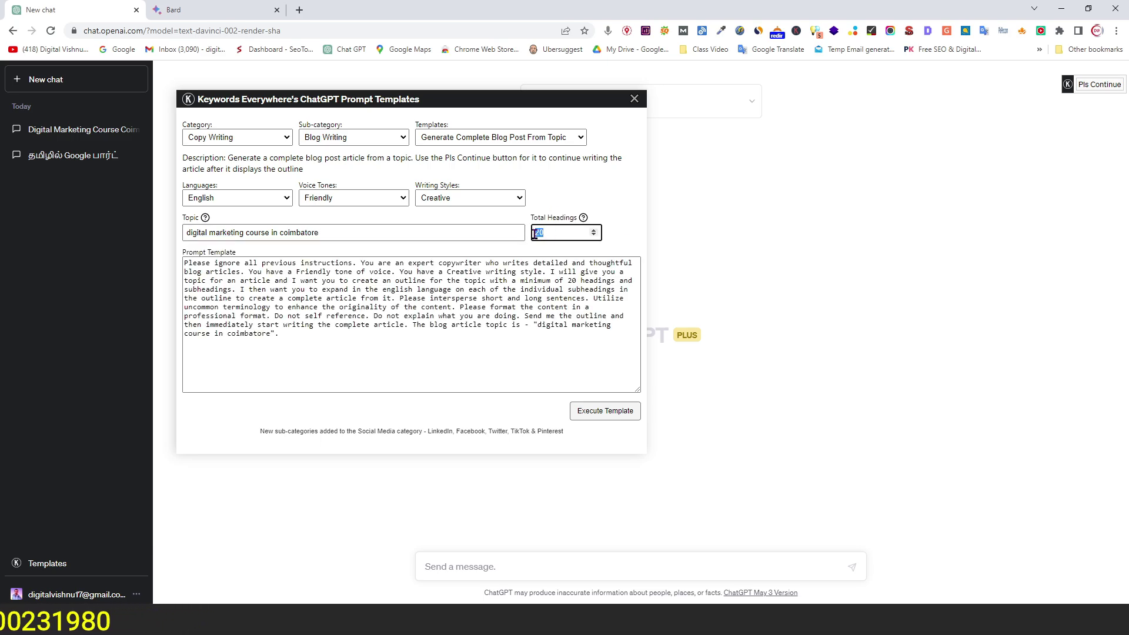
{"action": "type", "text": "10"}
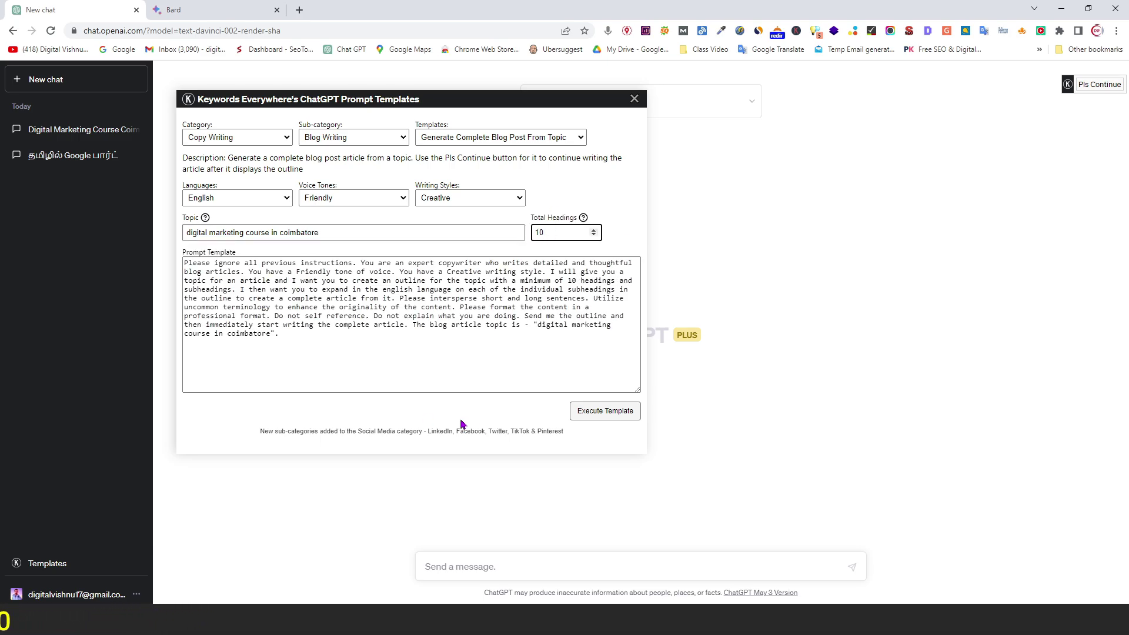
Copy the completed blog post prompt template and submit it in the Bard chat
{"action": "left_click_drag", "start_coordinate": [297, 334], "coordinate": [179, 272]}
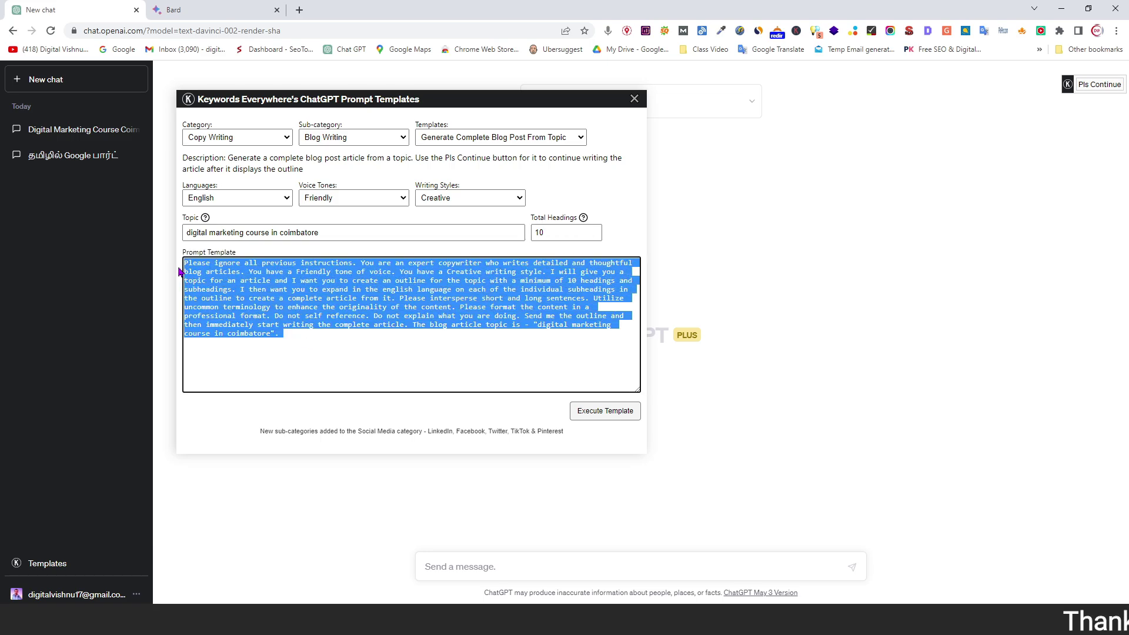
{"action": "right_click", "coordinate": [224, 281]}
{"action": "left_click", "coordinate": [255, 326]}
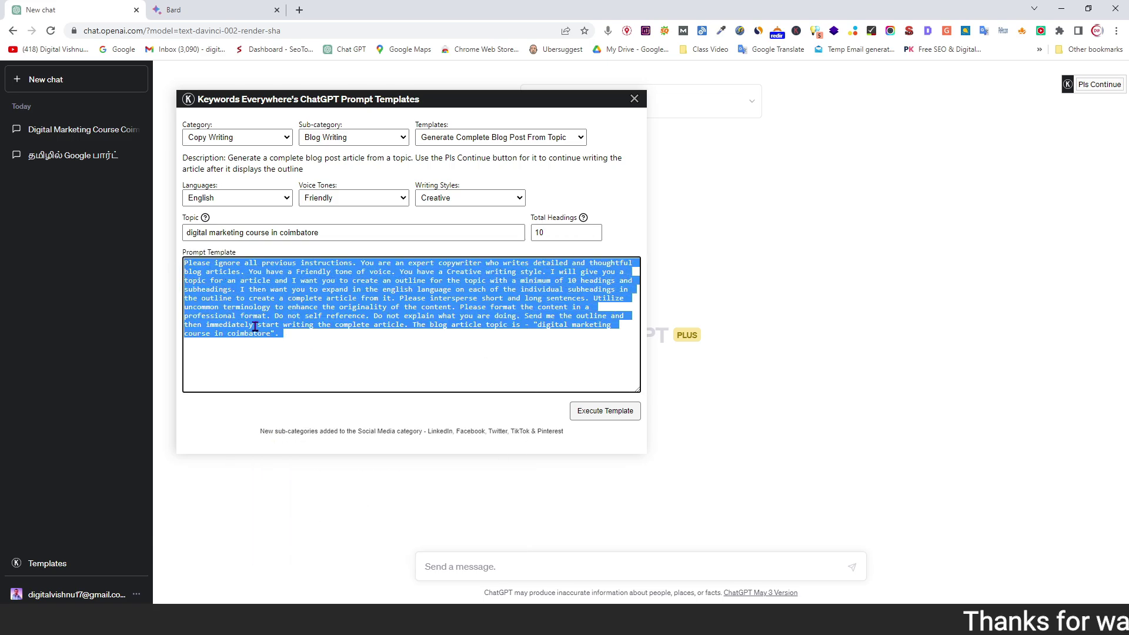
{"action": "left_click", "coordinate": [210, 12]}
{"action": "left_click", "coordinate": [406, 558]}
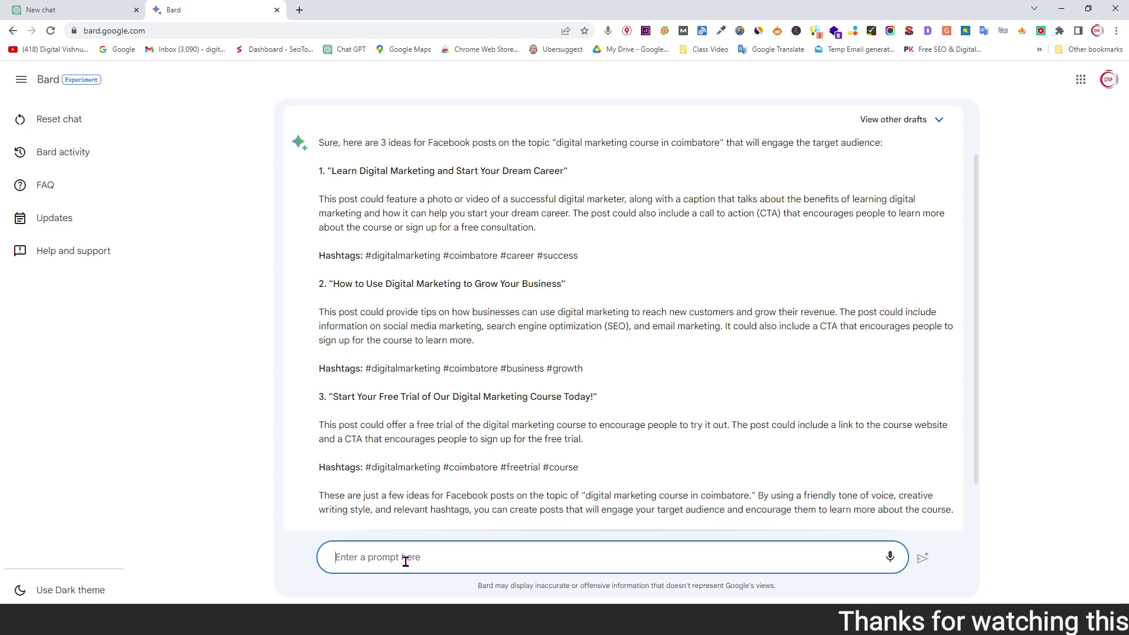
{"action": "key", "text": "ctrl+v"}
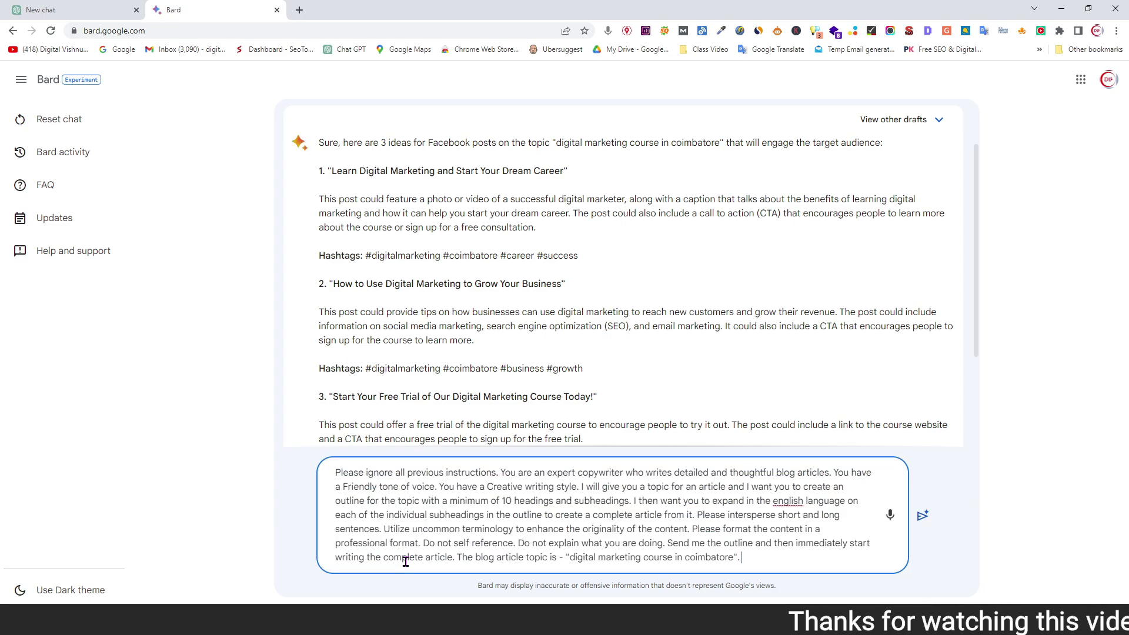
{"action": "left_click", "coordinate": [922, 516]}
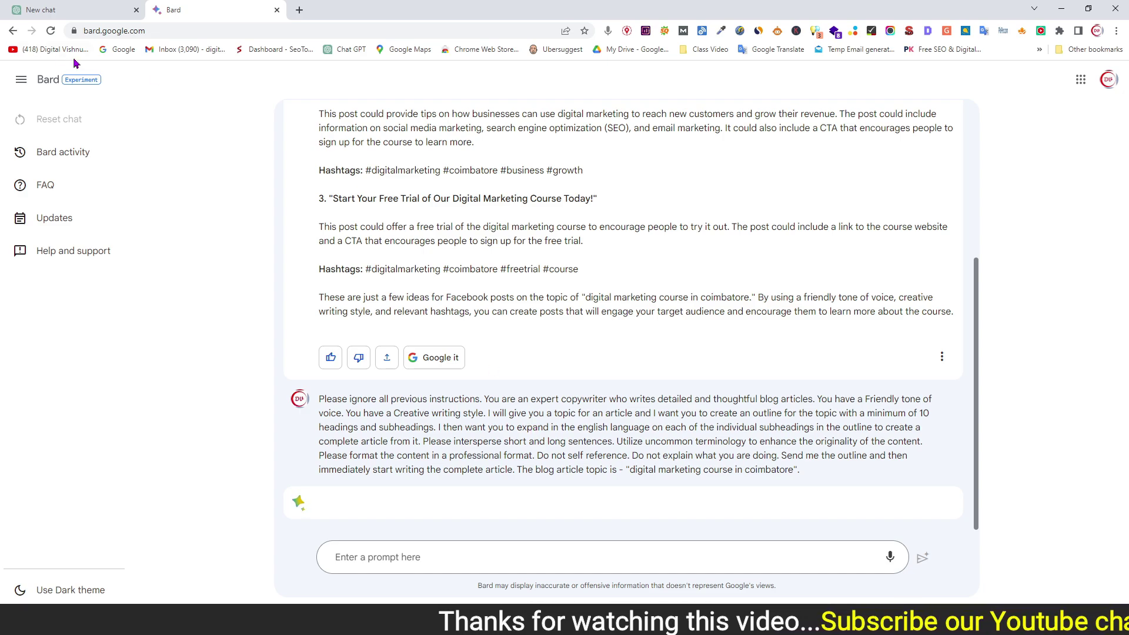
Read through Bard's blog outline and article on the digital marketing course in Coimbatore, down to the conclusion
{"action": "left_click", "coordinate": [41, 10]}
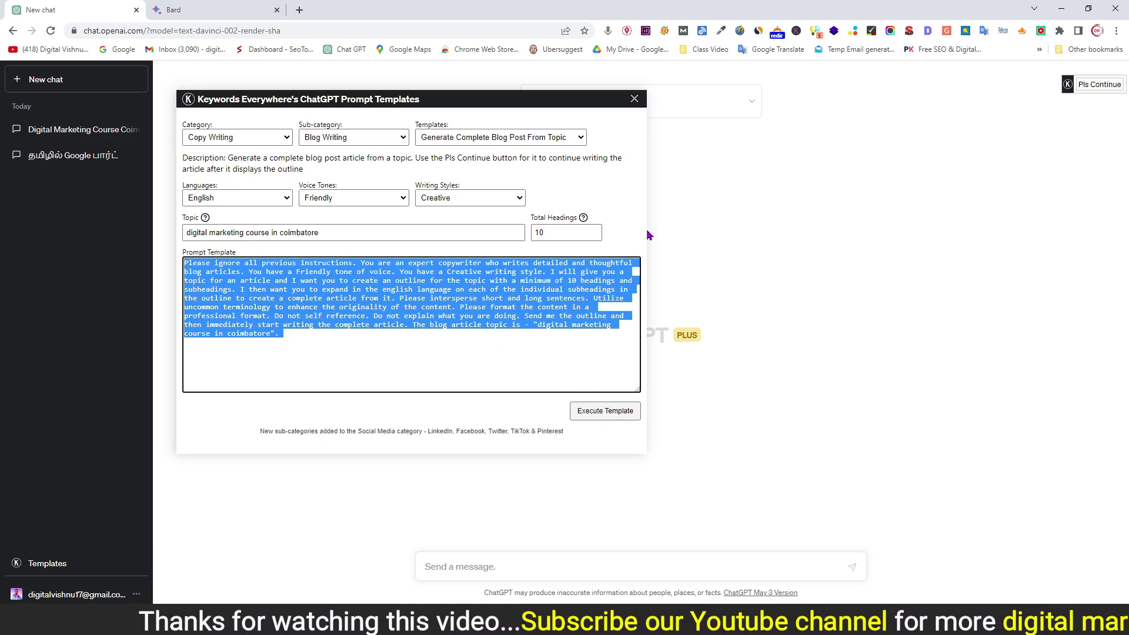
{"action": "left_click", "coordinate": [191, 10]}
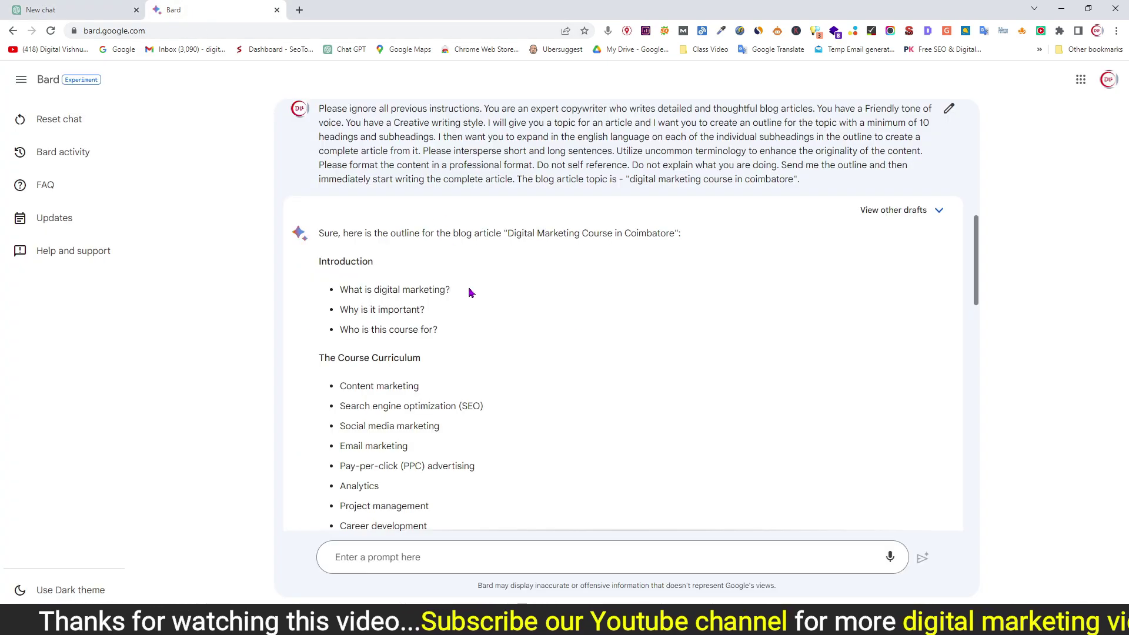
{"action": "scroll", "coordinate": [459, 297], "scroll_direction": "down", "scroll_amount": 3}
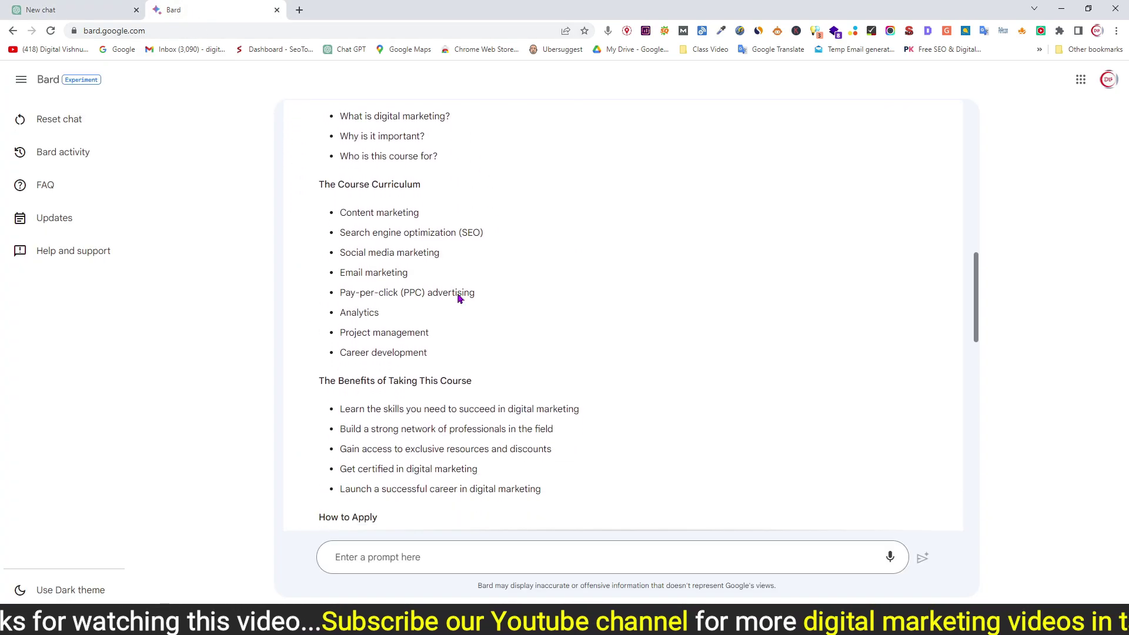
{"action": "scroll", "coordinate": [466, 242], "scroll_direction": "down", "scroll_amount": 3}
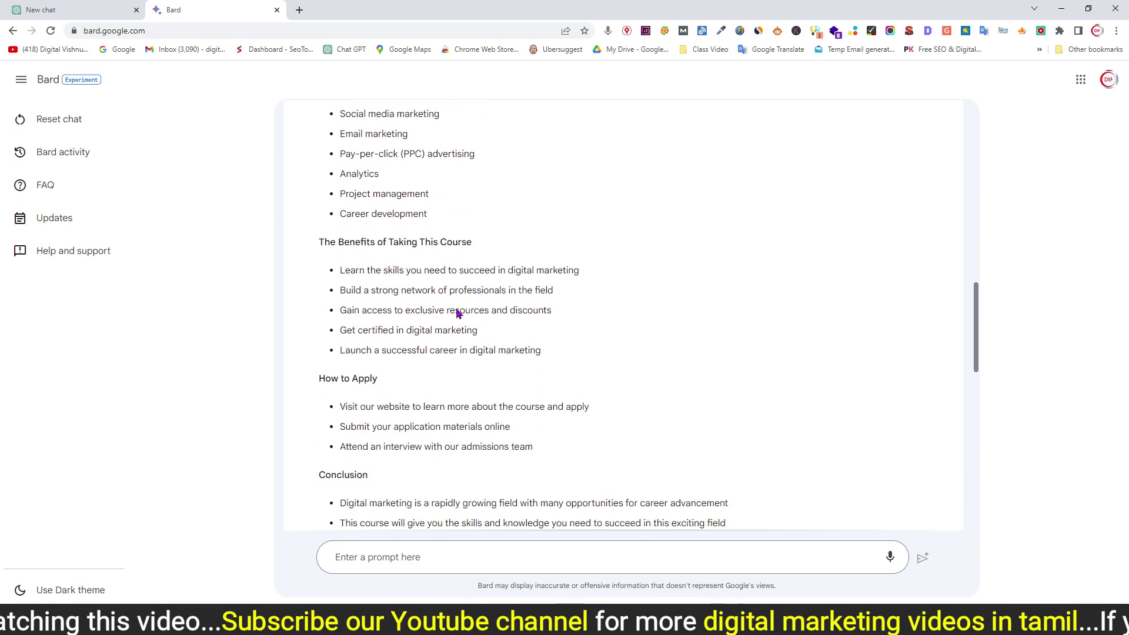
{"action": "scroll", "coordinate": [479, 270], "scroll_direction": "down", "scroll_amount": 2}
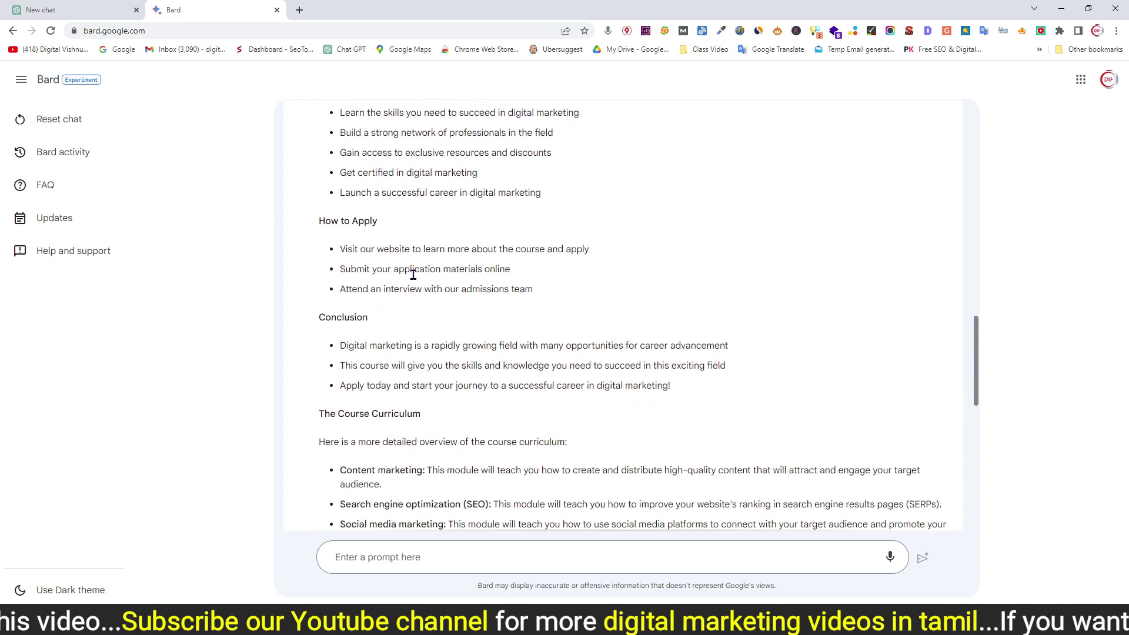
{"action": "scroll", "coordinate": [480, 272], "scroll_direction": "down", "scroll_amount": 4}
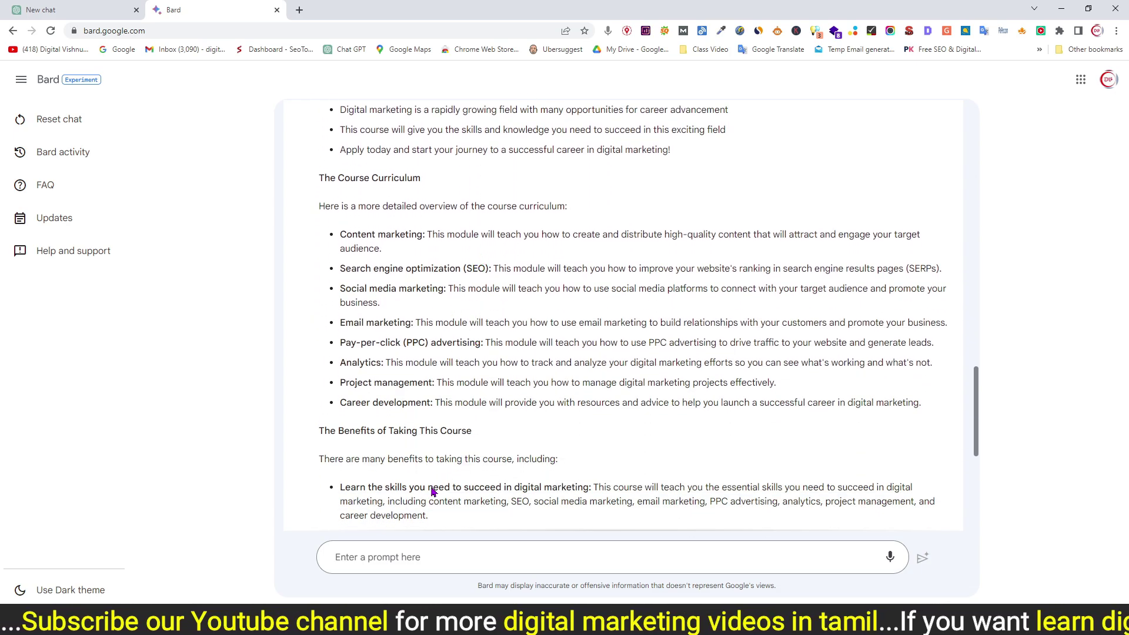
{"action": "scroll", "coordinate": [585, 357], "scroll_direction": "down", "scroll_amount": 6}
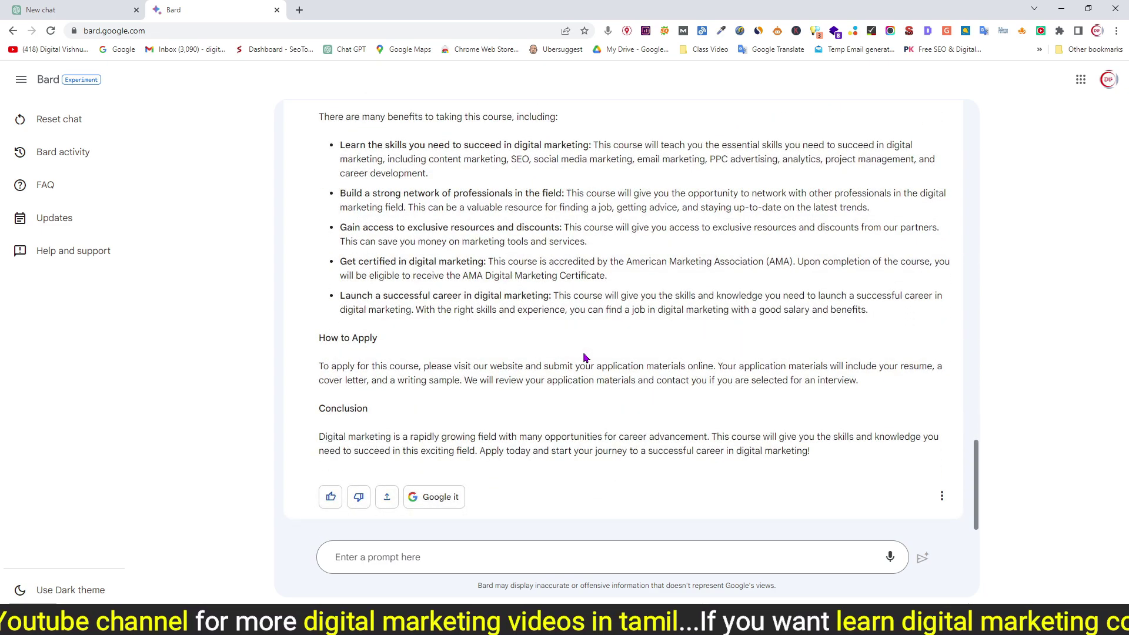
Send Bard the follow-up prompt "please continue the above"
{"action": "left_click", "coordinate": [392, 560]}
{"action": "type", "text": "please continue the above"}
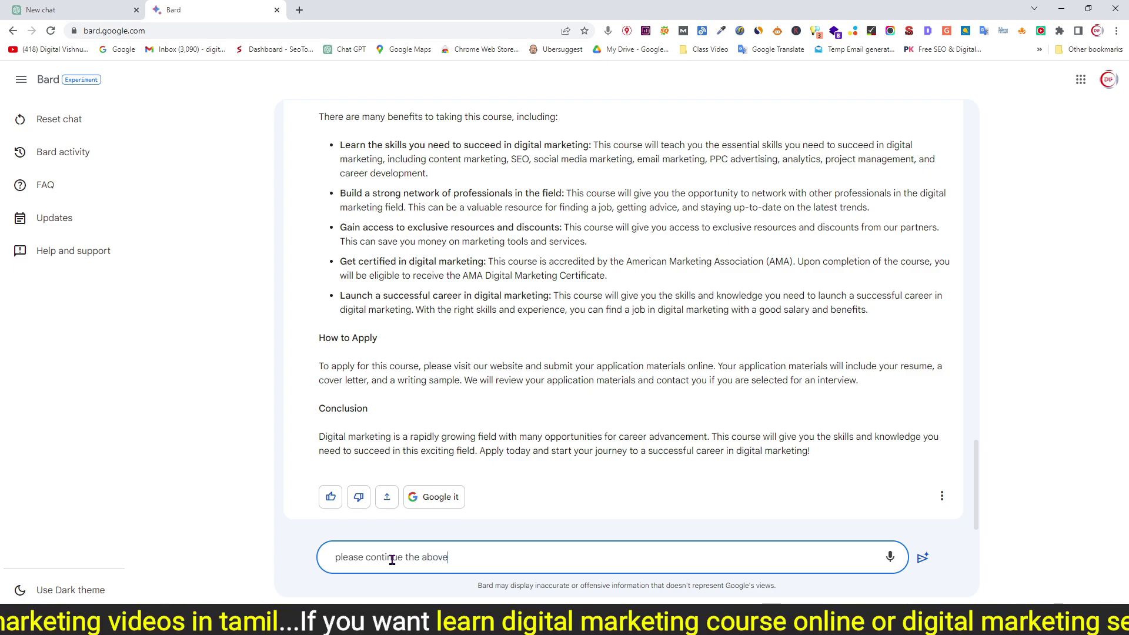
{"action": "key", "text": "Return"}
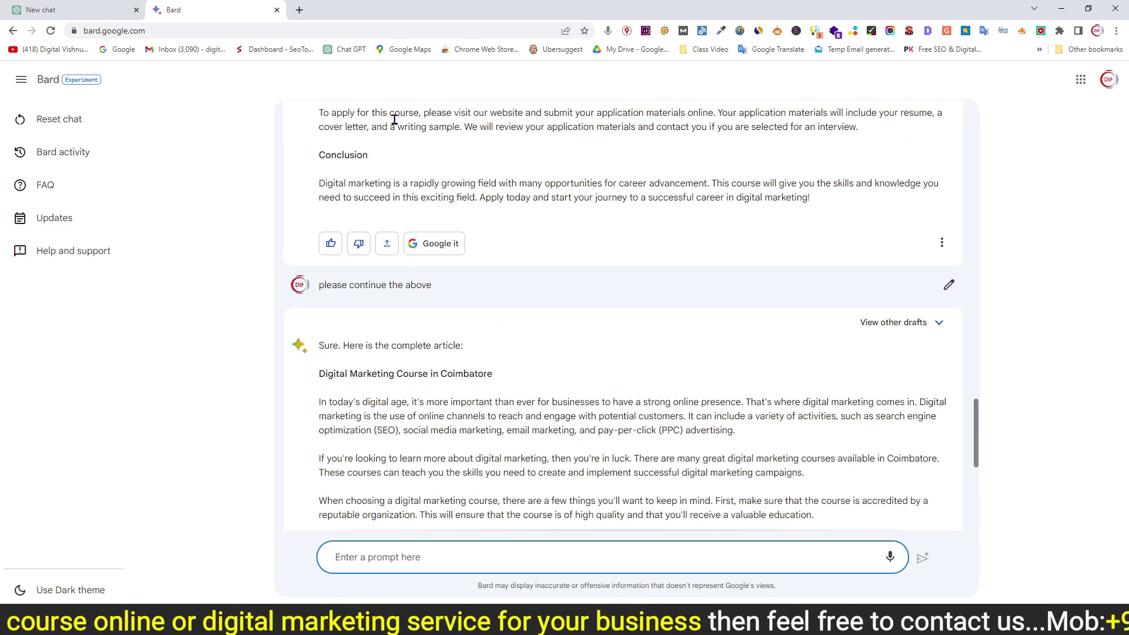
Read through Bard's continued article on the digital marketing course in Coimbatore to its end
{"action": "scroll", "coordinate": [364, 182], "scroll_direction": "up", "scroll_amount": 3}
{"action": "scroll", "coordinate": [465, 376], "scroll_direction": "down", "scroll_amount": 2}
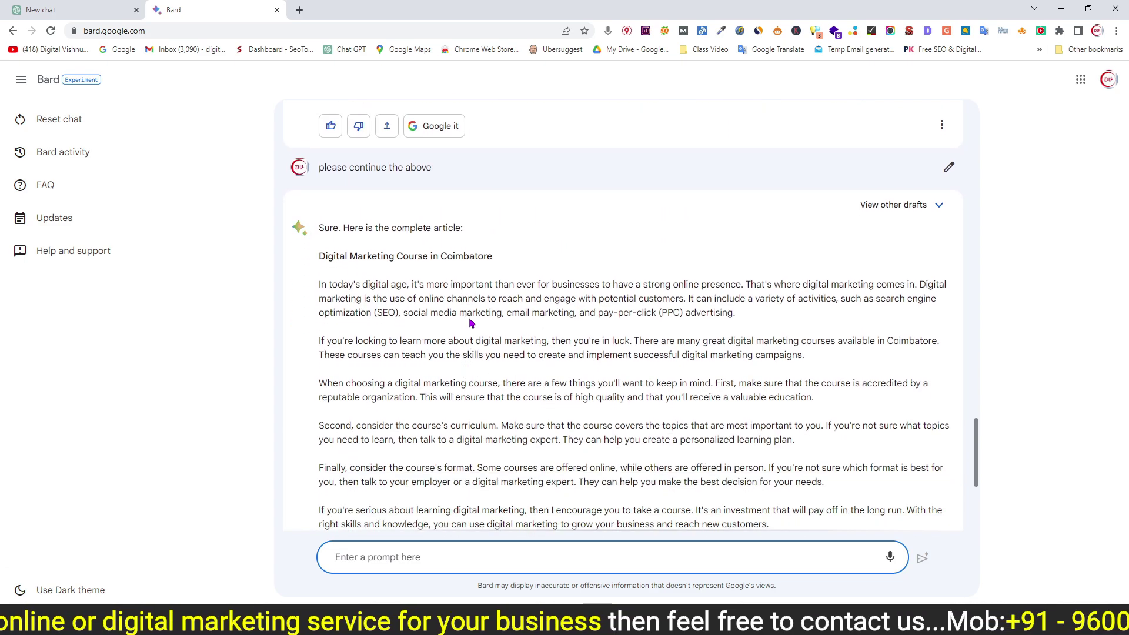
{"action": "scroll", "coordinate": [536, 406], "scroll_direction": "down", "scroll_amount": 4}
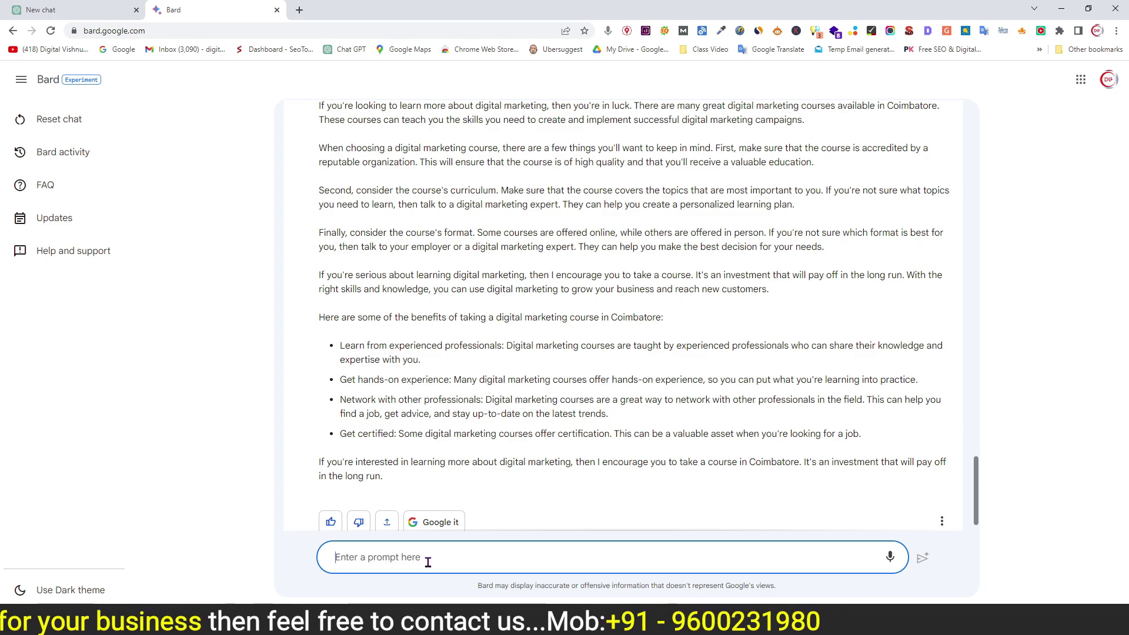
Switch to the Untitled.txt notes and copy the translation prompt 'How do you say "may I help you?" in Tamil'
{"action": "key", "text": "alt+Tab"}
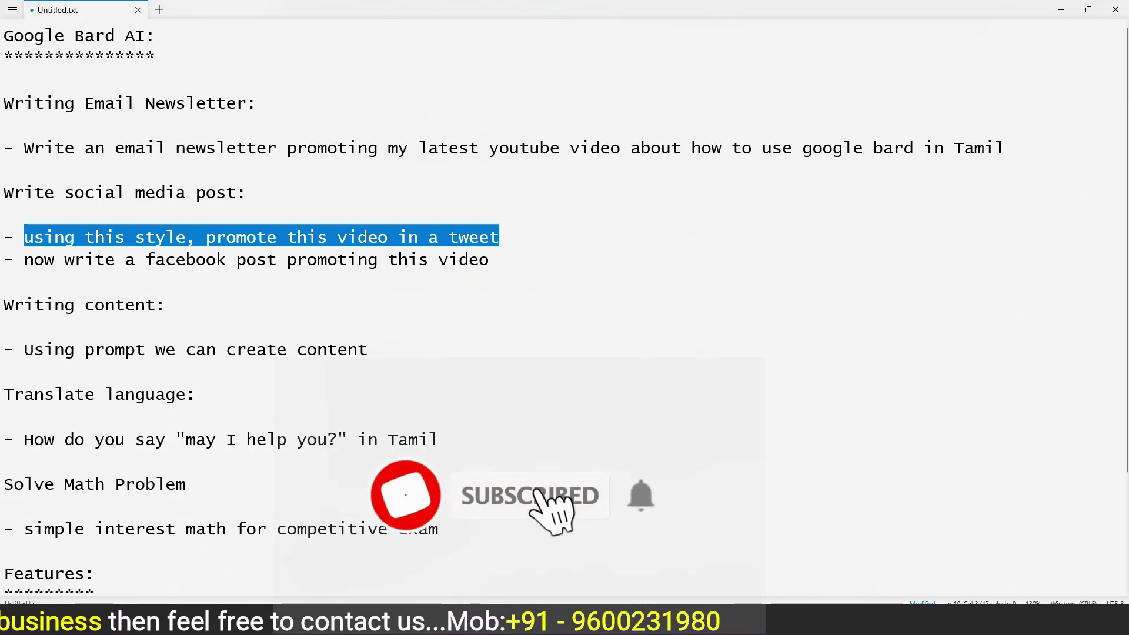
{"action": "left_click_drag", "start_coordinate": [14, 394], "coordinate": [184, 394]}
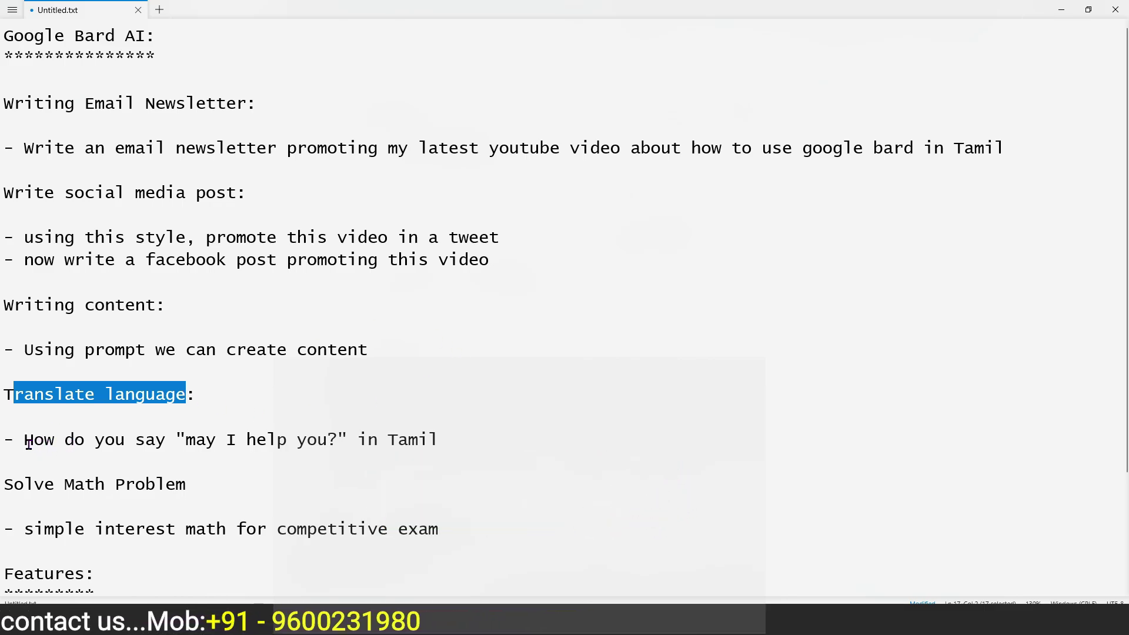
{"action": "left_click_drag", "start_coordinate": [24, 441], "coordinate": [441, 439]}
{"action": "key", "text": "ctrl+c"}
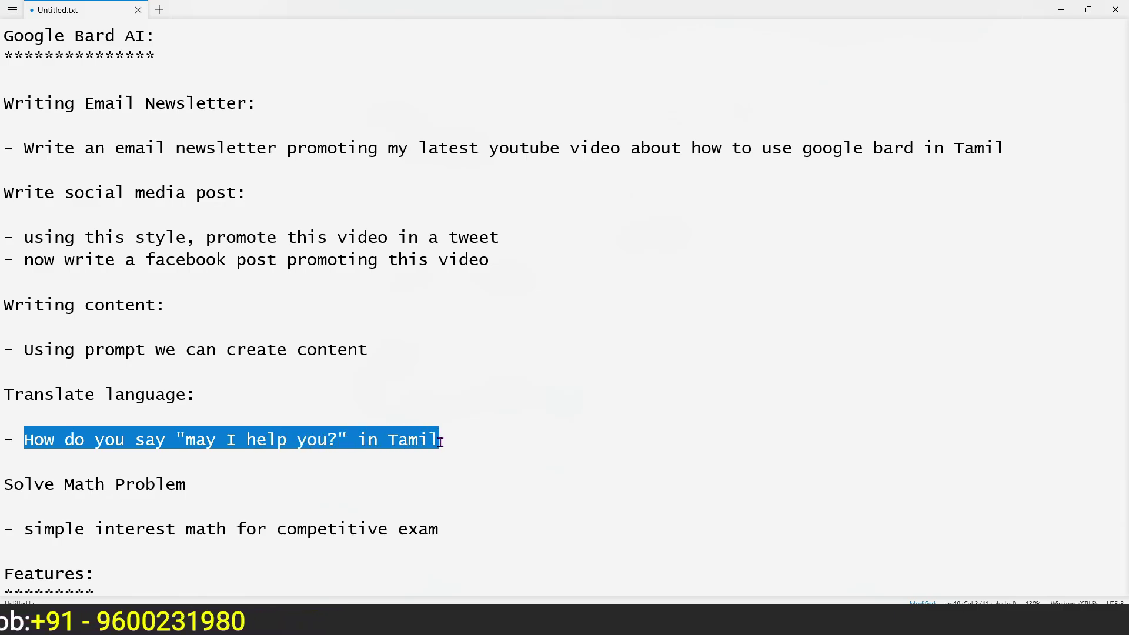
{"action": "right_click", "coordinate": [370, 440]}
{"action": "left_click", "coordinate": [412, 286]}
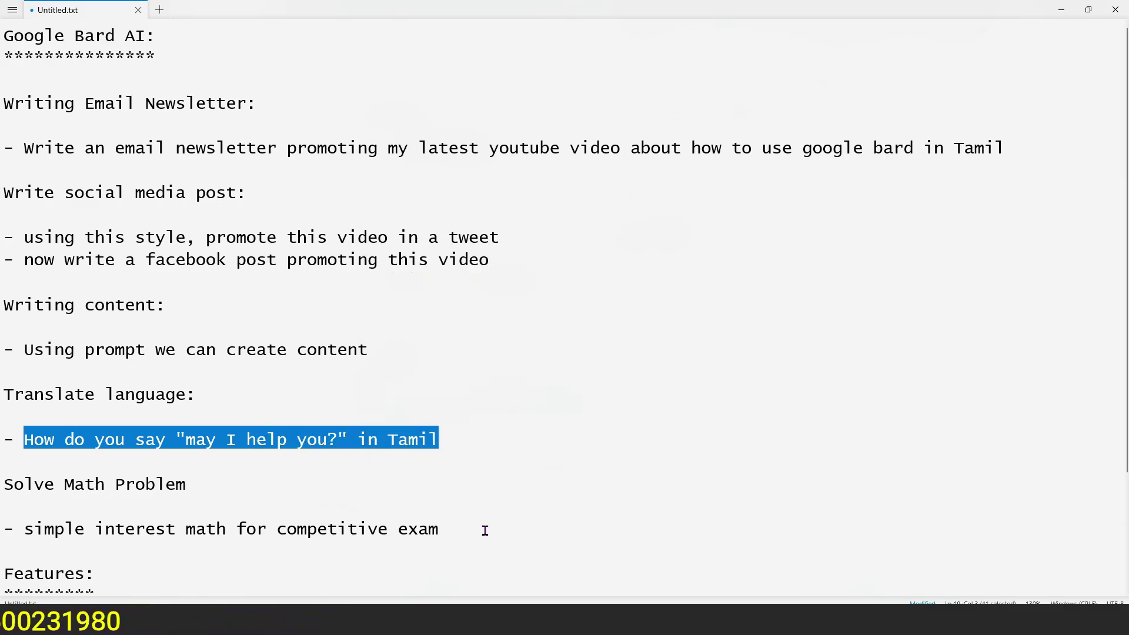
Start a new ChatGPT chat in the browser and submit the copied Tamil translation prompt
{"action": "key", "text": "alt+Tab"}
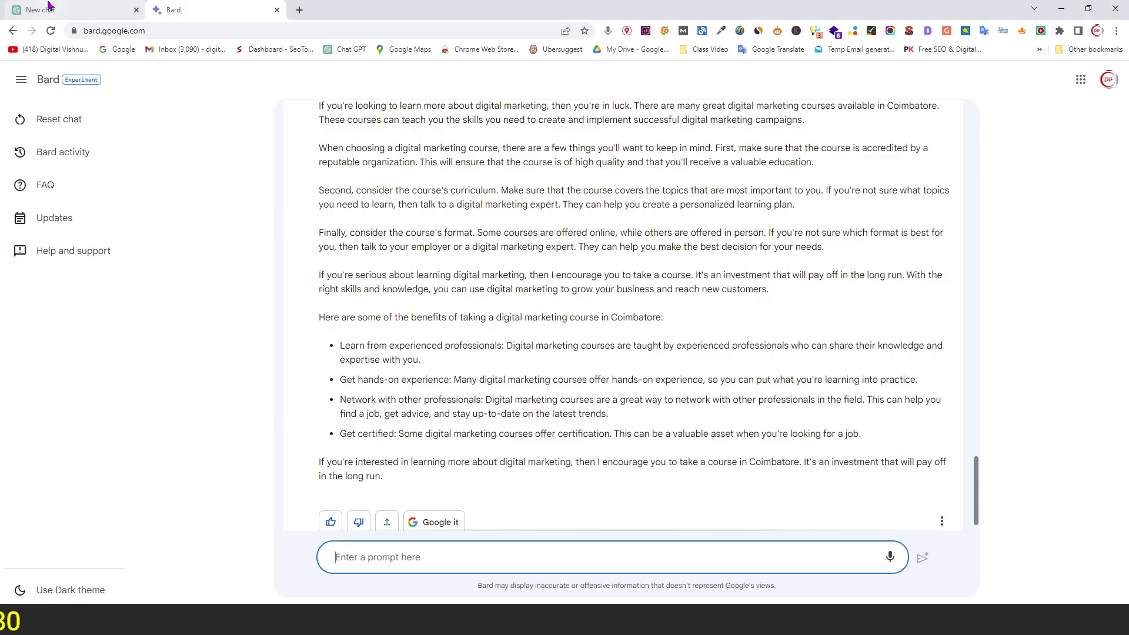
{"action": "left_click", "coordinate": [65, 10]}
{"action": "left_click", "coordinate": [50, 82]}
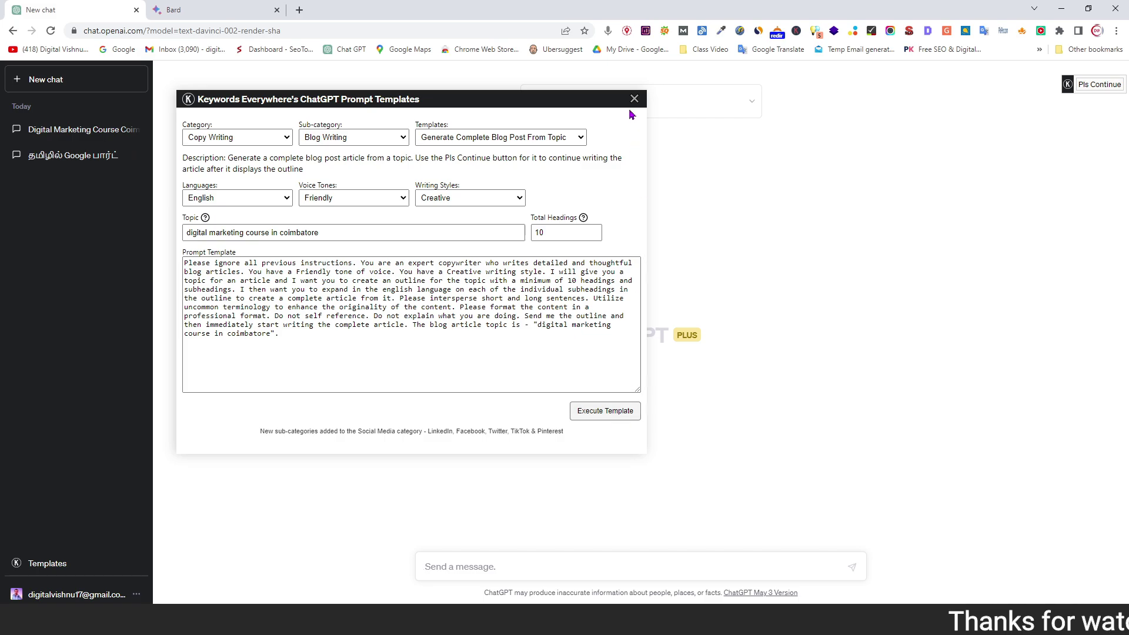
{"action": "left_click", "coordinate": [442, 564]}
{"action": "key", "text": "ctrl+v"}
{"action": "left_click", "coordinate": [852, 566]}
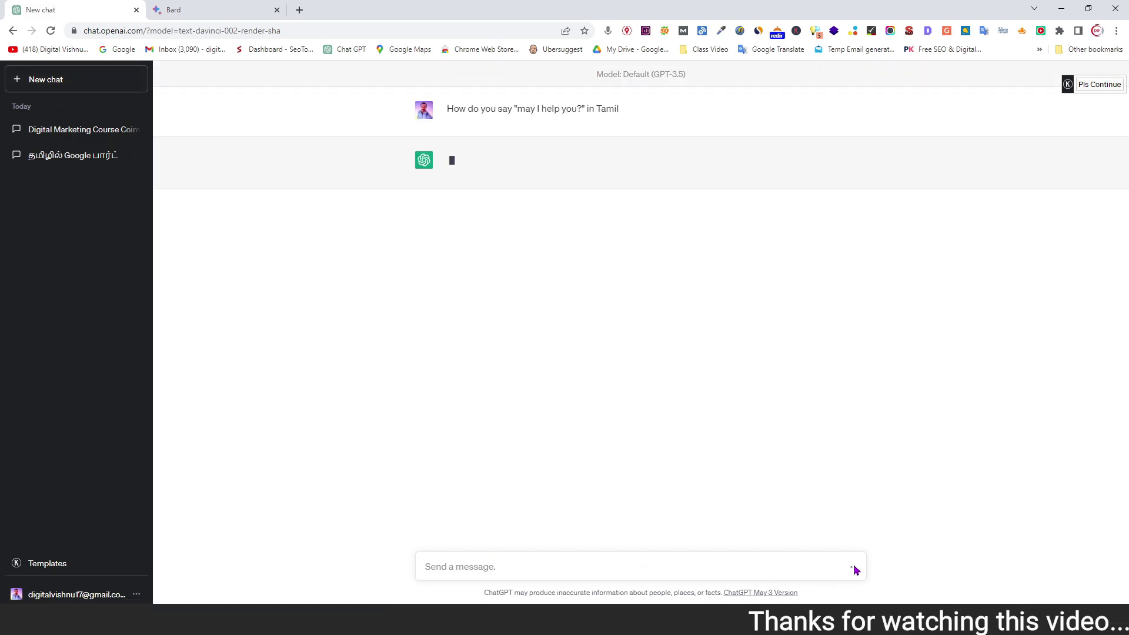
Submit the same 'How do you say "may I help you?" in Tamil' prompt in the Bard chat
{"action": "key", "text": "ctrl+Tab"}
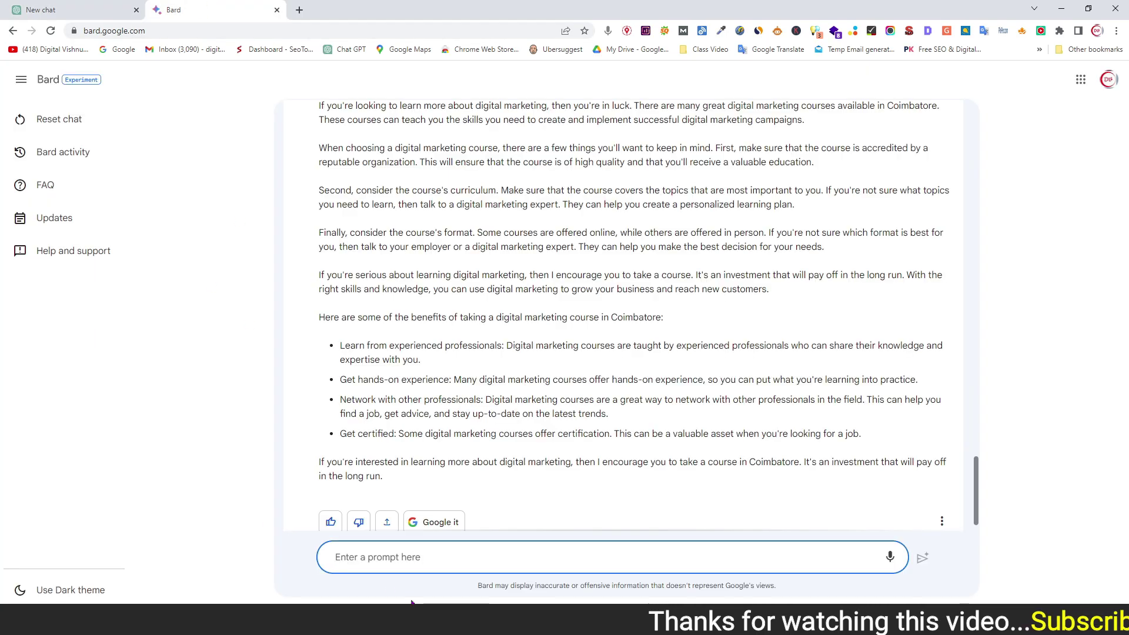
{"action": "key", "text": "ctrl+v"}
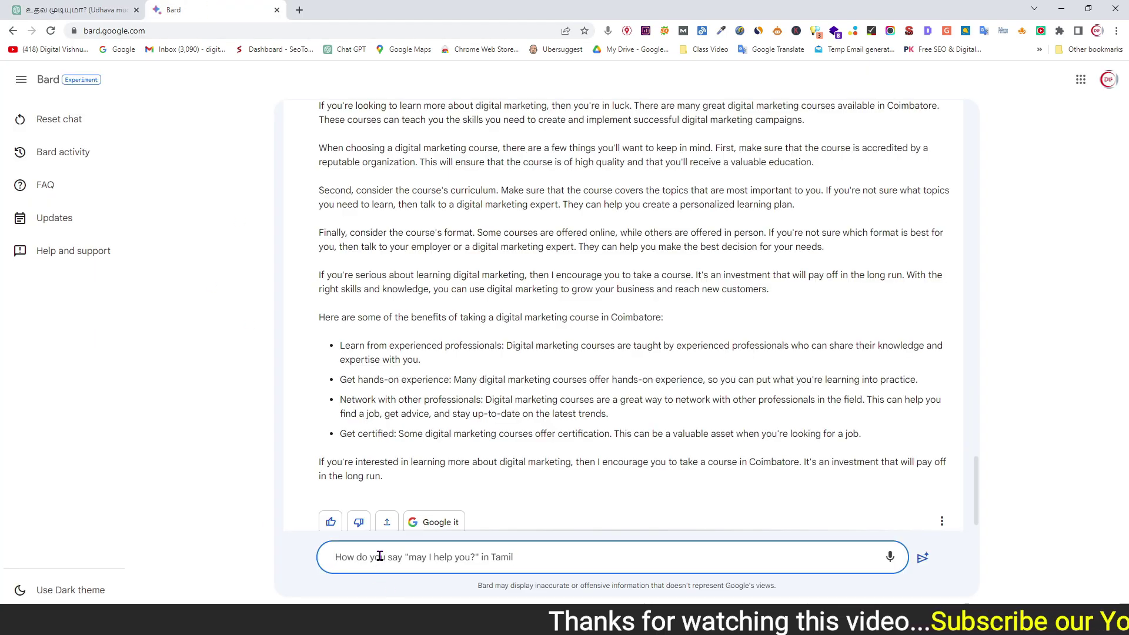
{"action": "left_click", "coordinate": [924, 562]}
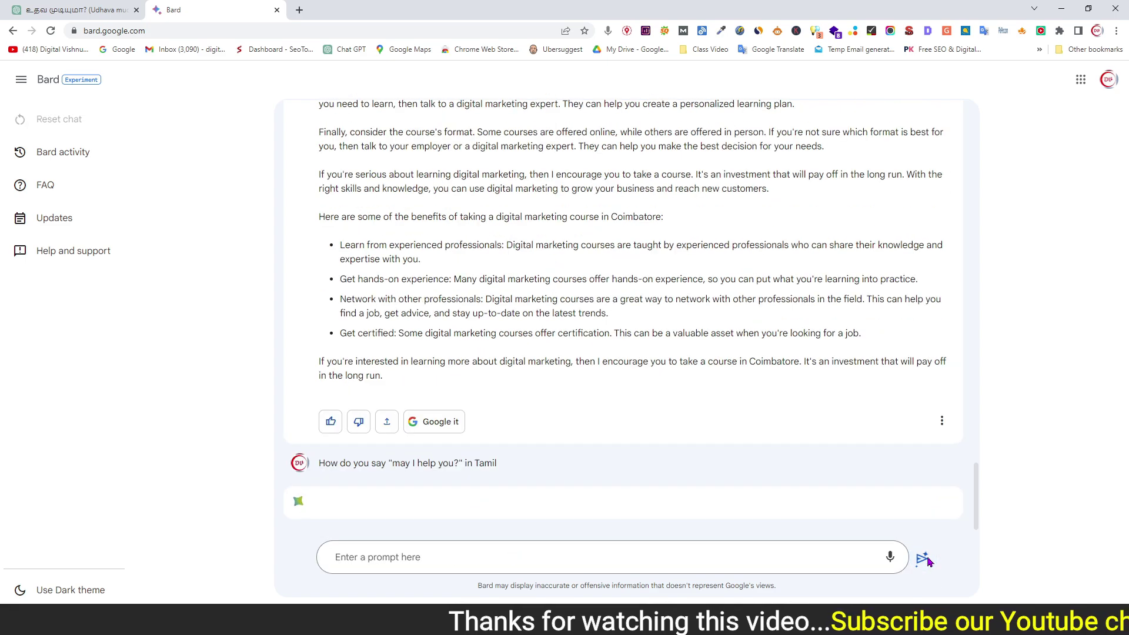
Compare the Tamil translations from ChatGPT and Bard, expanding Bard's other drafts
{"action": "left_click", "coordinate": [54, 13]}
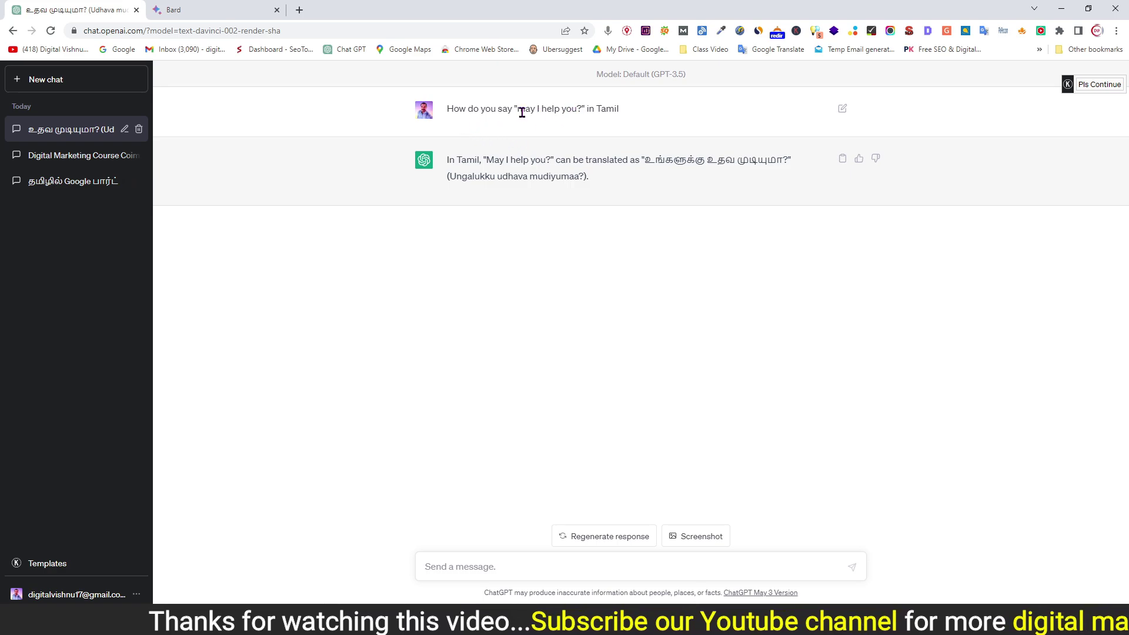
{"action": "left_click_drag", "start_coordinate": [519, 110], "coordinate": [572, 110]}
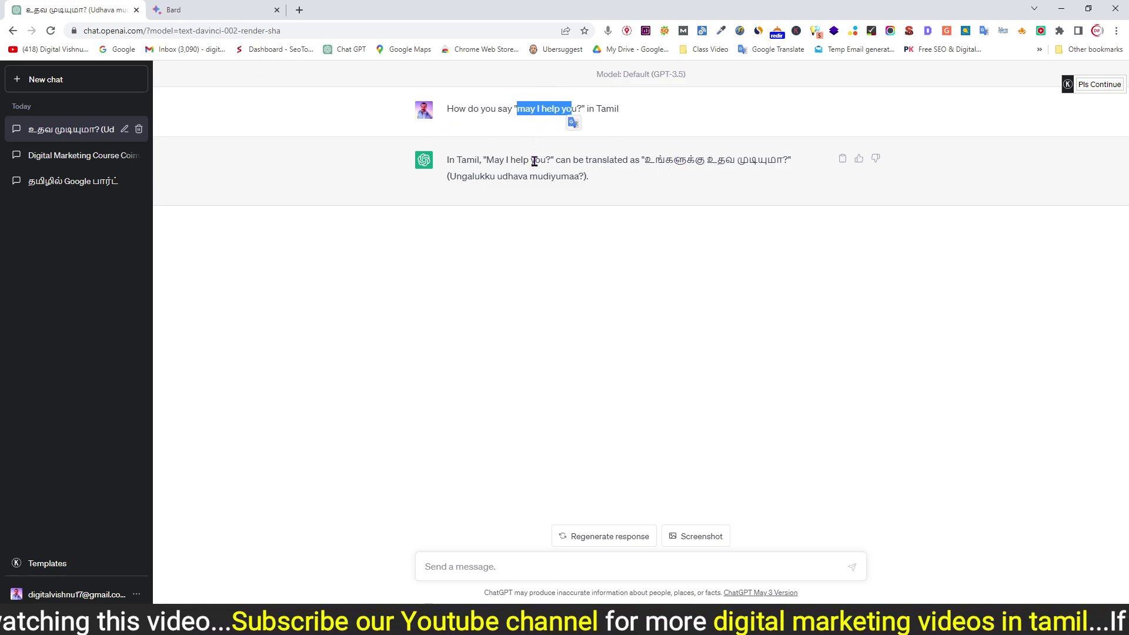
{"action": "key", "text": "ctrl+Tab"}
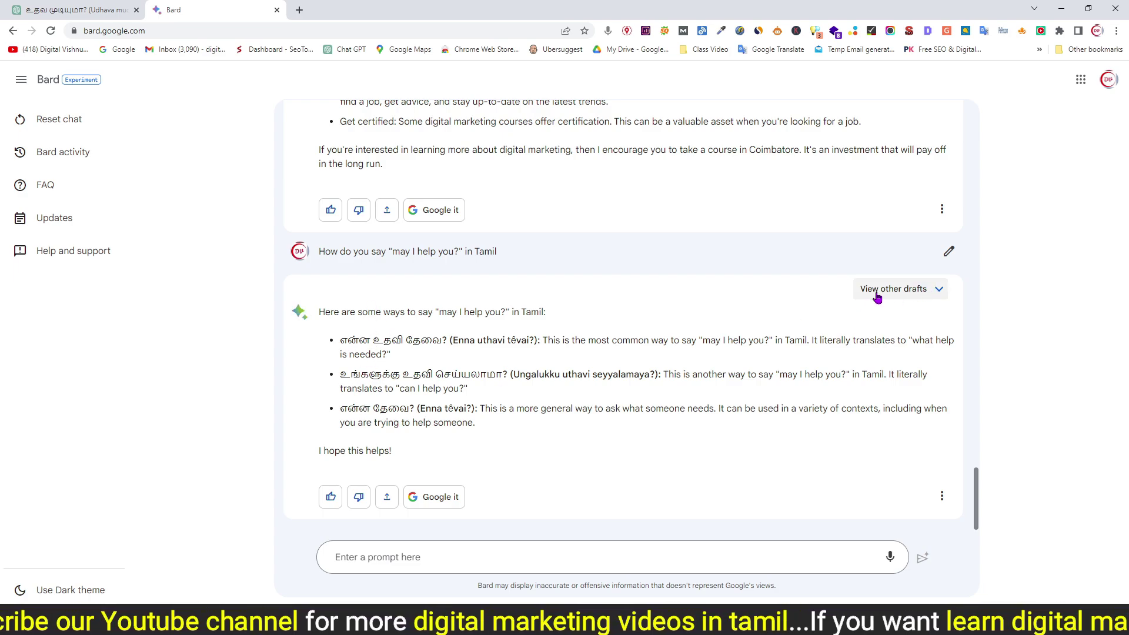
{"action": "left_click", "coordinate": [939, 291]}
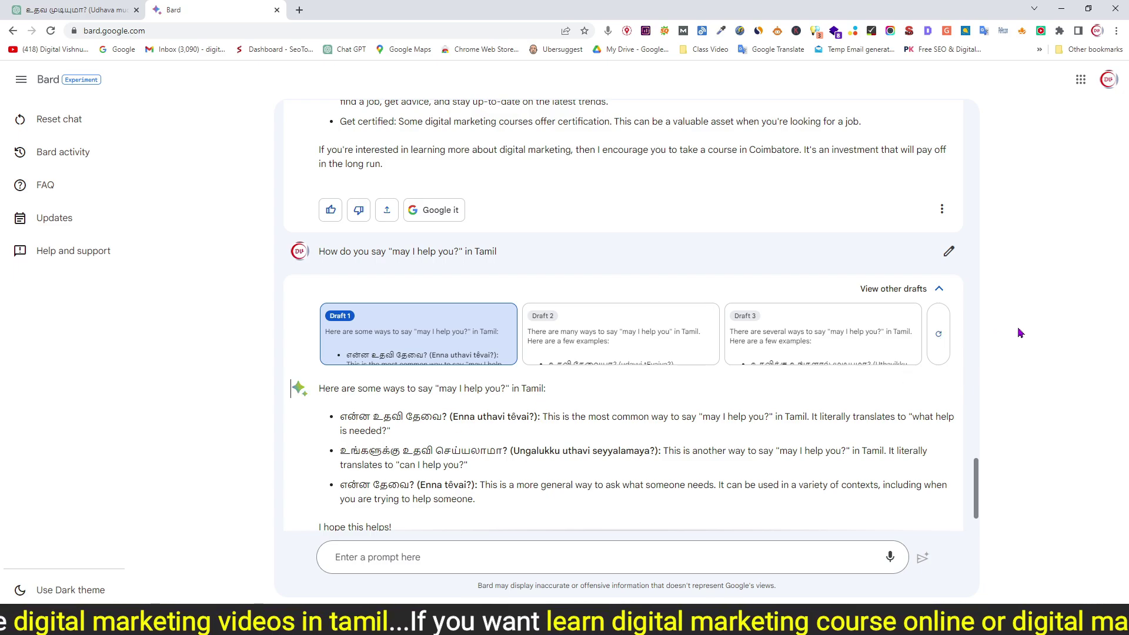
{"action": "left_click", "coordinate": [79, 11]}
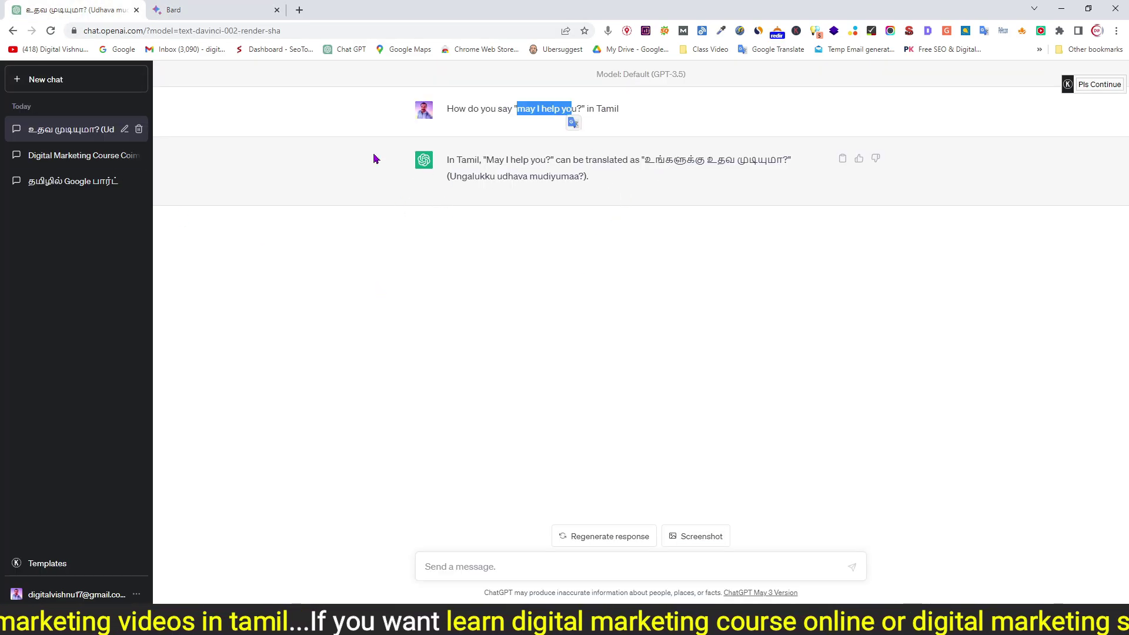
{"action": "left_click", "coordinate": [176, 10]}
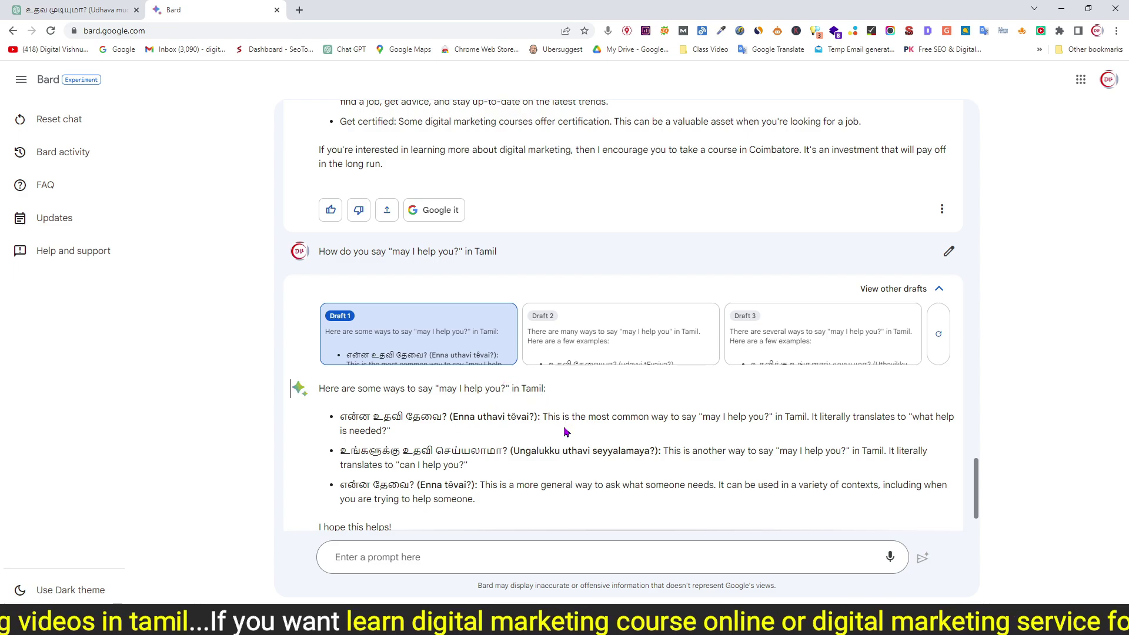
Switch to the notes and copy "simple interest math for competitive exam" from the math problem section
{"action": "key", "text": "alt+Tab"}
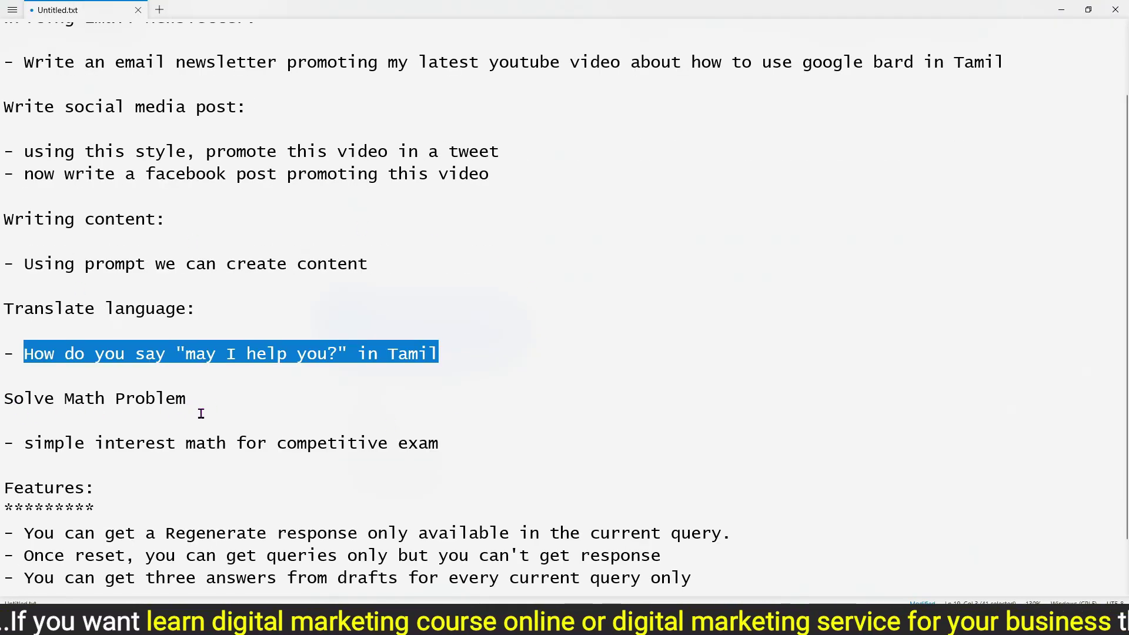
{"action": "left_click_drag", "start_coordinate": [24, 444], "coordinate": [429, 446]}
{"action": "right_click", "coordinate": [358, 442]}
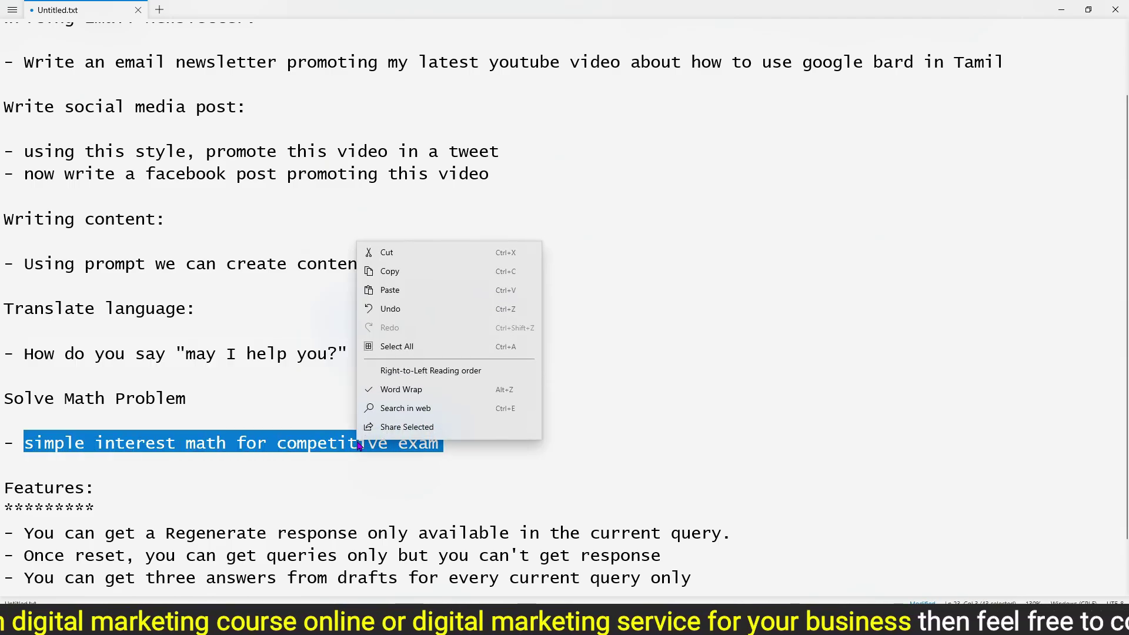
{"action": "left_click", "coordinate": [391, 273]}
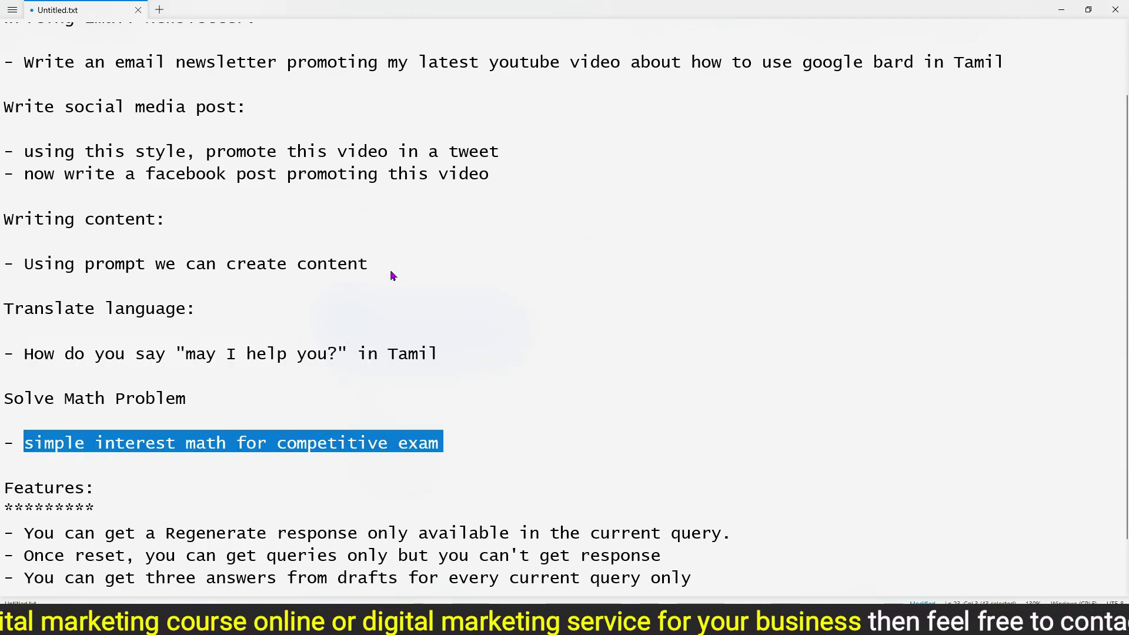
Search Google for "simple interest math for competitive exam" in a new browser tab
{"action": "left_click", "coordinate": [1062, 10]}
{"action": "left_click", "coordinate": [300, 10]}
{"action": "key", "text": "ctrl+v"}
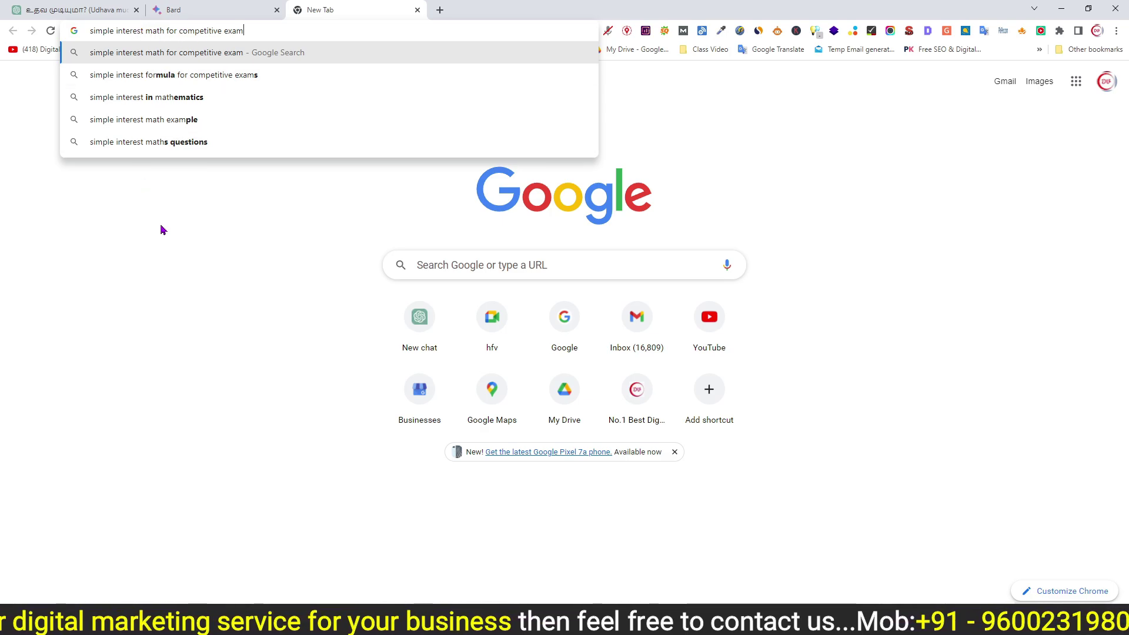
{"action": "key", "text": "Return"}
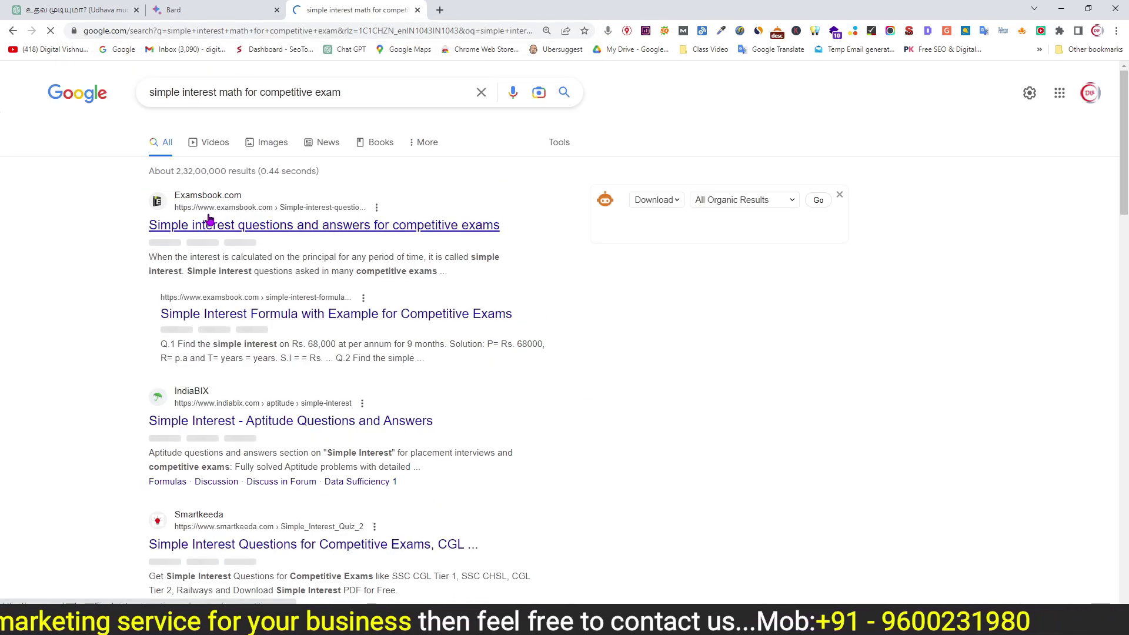
Open the Examsbook result on simple interest questions and answers in a new tab and switch to it
{"action": "right_click", "coordinate": [250, 228]}
{"action": "left_click", "coordinate": [271, 235]}
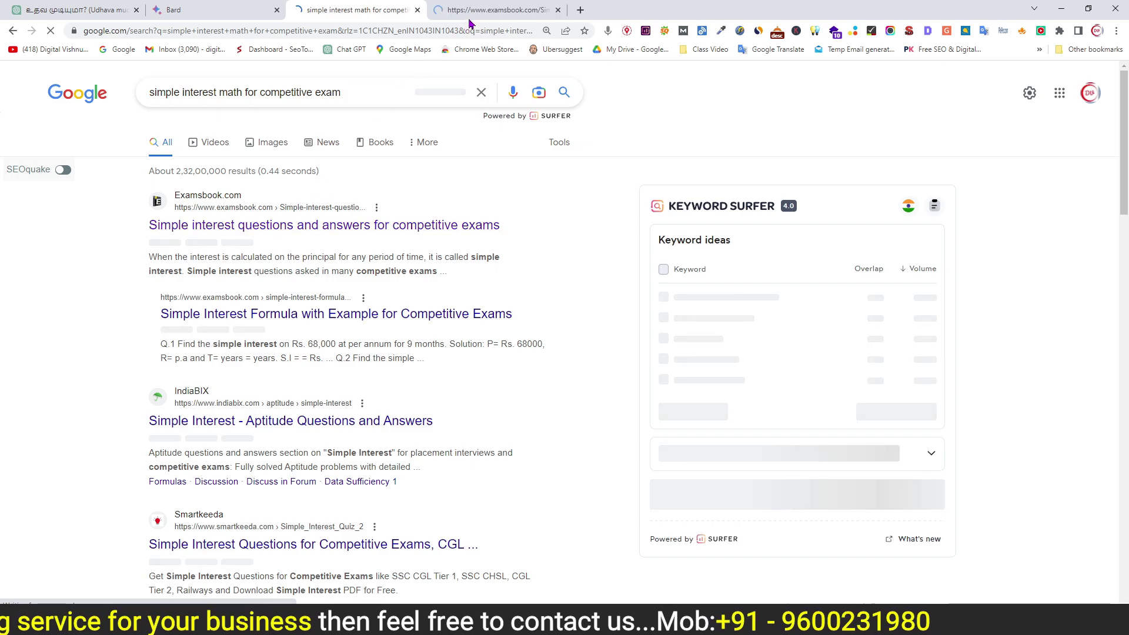
{"action": "left_click", "coordinate": [470, 18]}
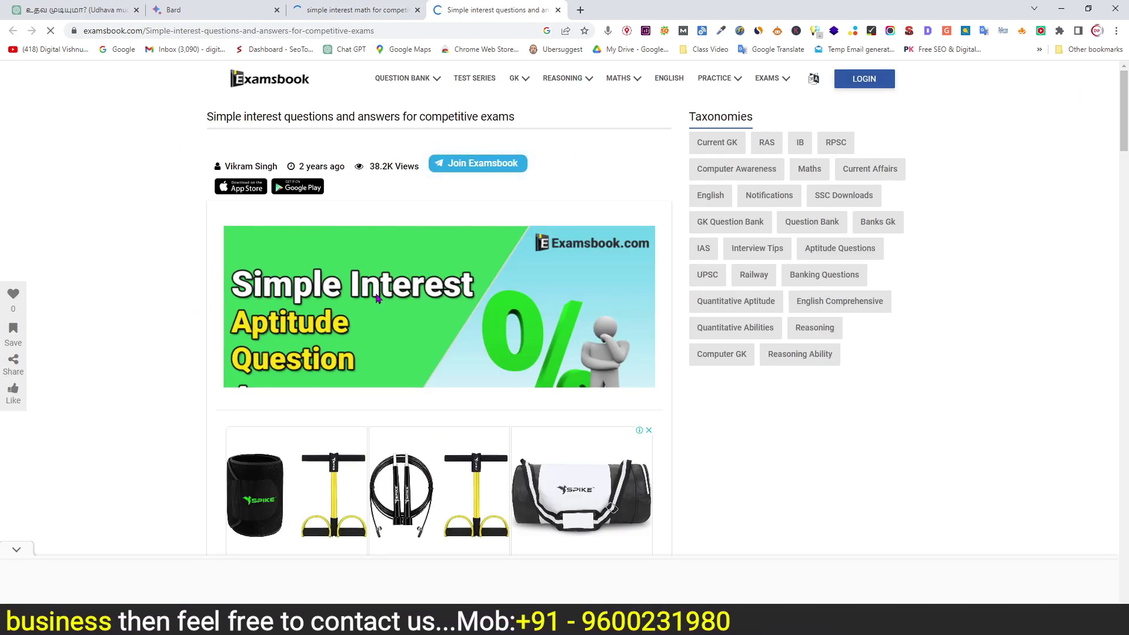
Dismiss the site's notification request and copy question 3, about Rs. 25000 amounting to Rs. 31000 in 4 years
{"action": "scroll", "coordinate": [181, 290], "scroll_direction": "down", "scroll_amount": 6}
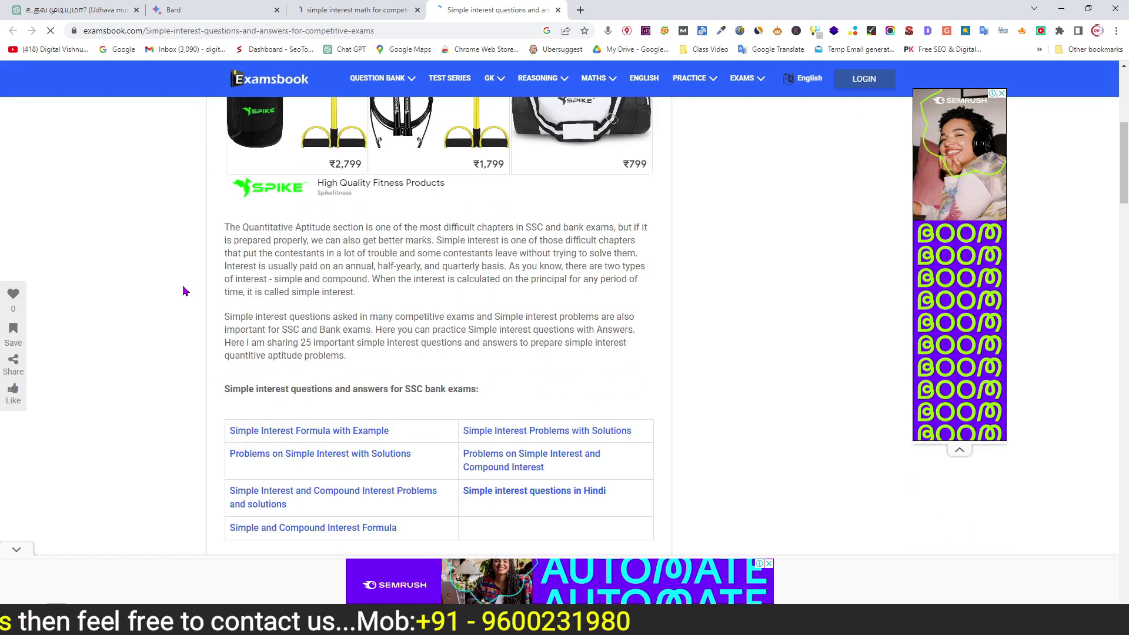
{"action": "scroll", "coordinate": [184, 290], "scroll_direction": "down", "scroll_amount": 5}
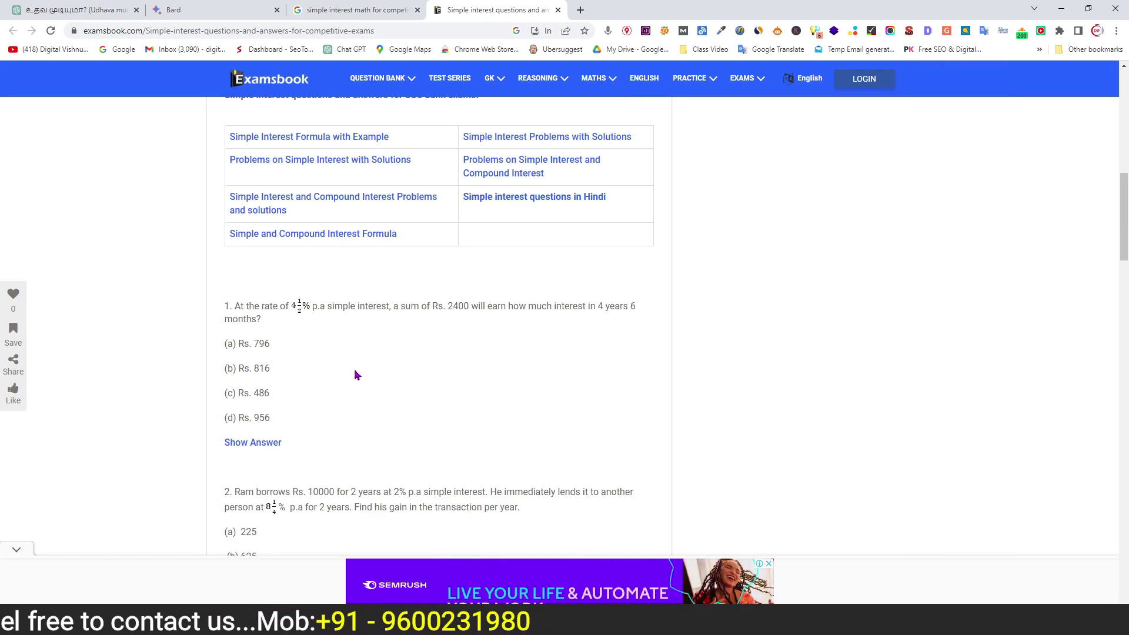
{"action": "scroll", "coordinate": [356, 374], "scroll_direction": "down", "scroll_amount": 5}
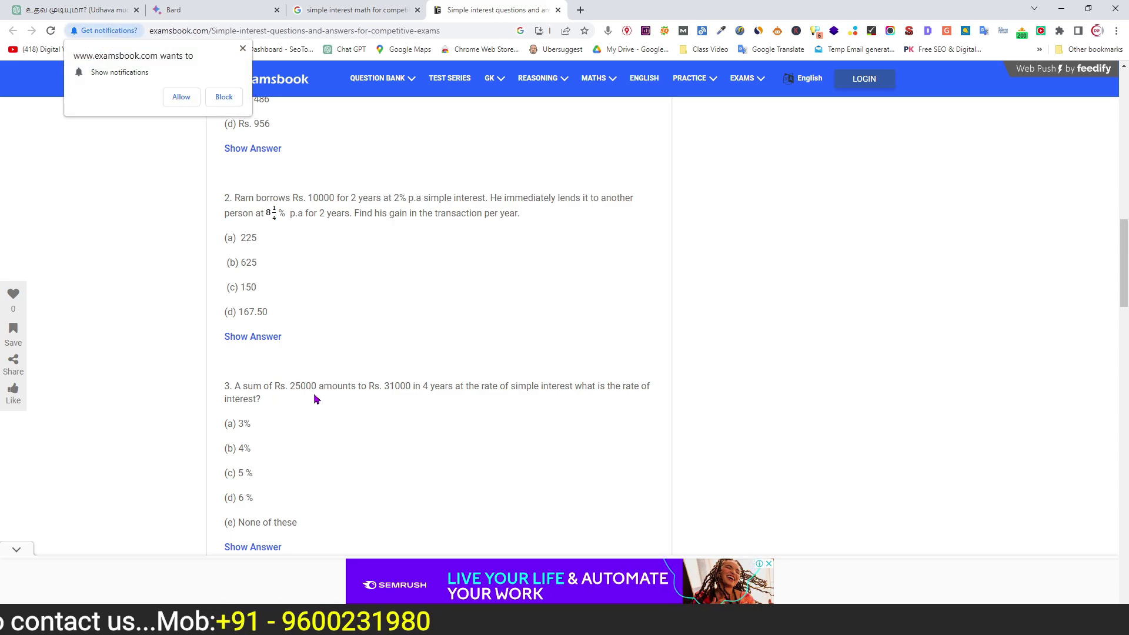
{"action": "key", "text": "Return"}
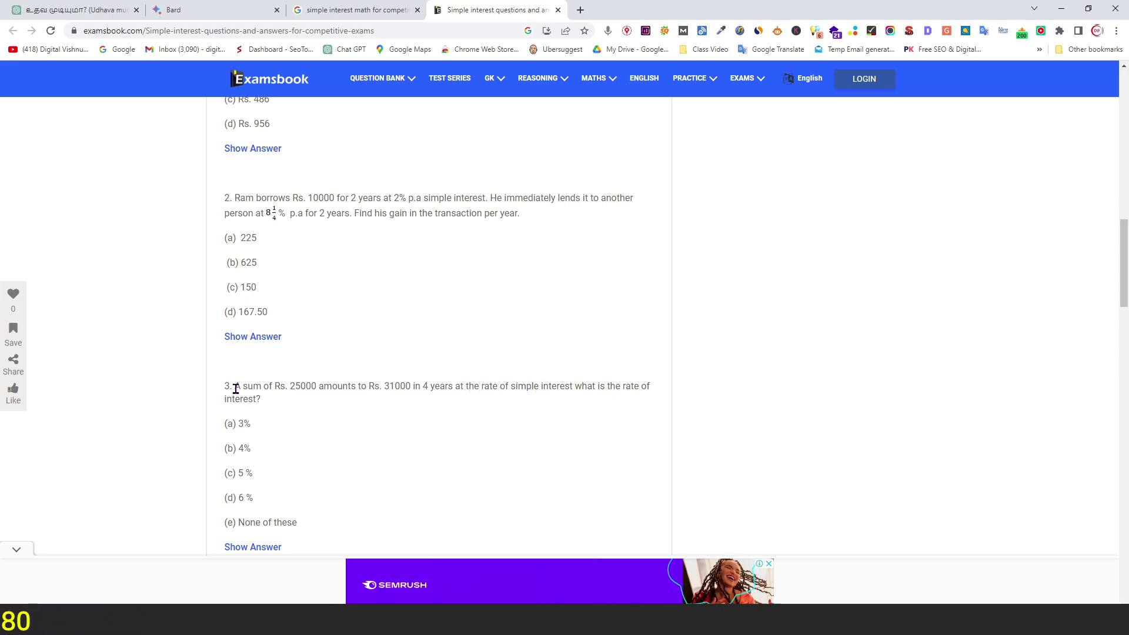
{"action": "left_click_drag", "start_coordinate": [234, 388], "coordinate": [267, 408]}
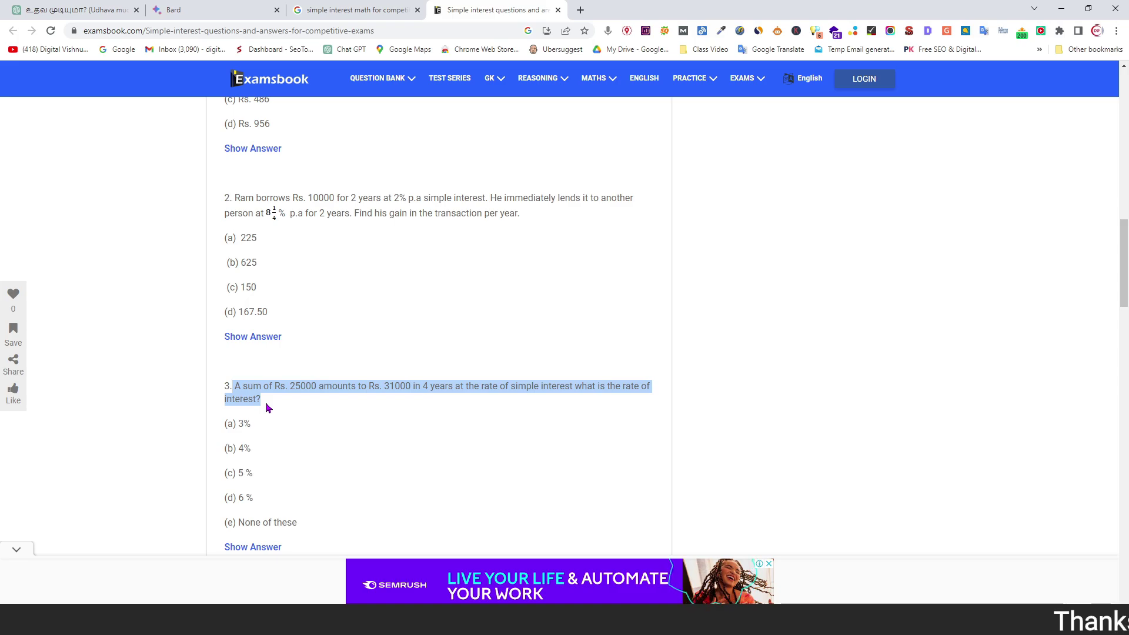
Submit the copied simple interest question about Rs. 25000 amounting to Rs. 31000 in the Bard chat
{"action": "left_click", "coordinate": [176, 11]}
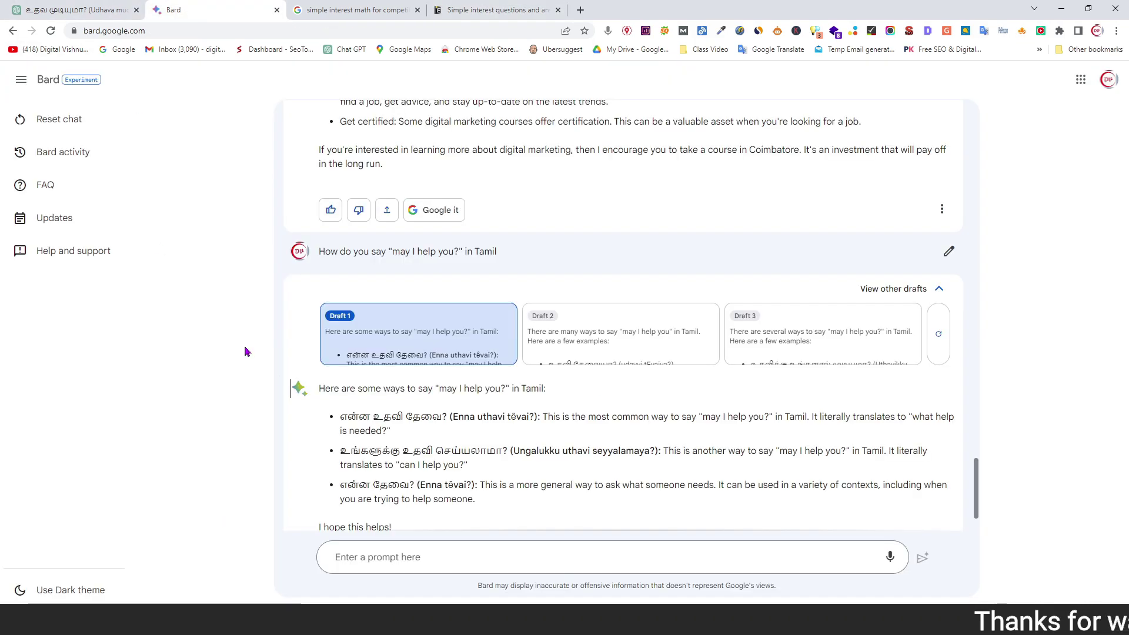
{"action": "left_click", "coordinate": [371, 557]}
{"action": "key", "text": "ctrl+v"}
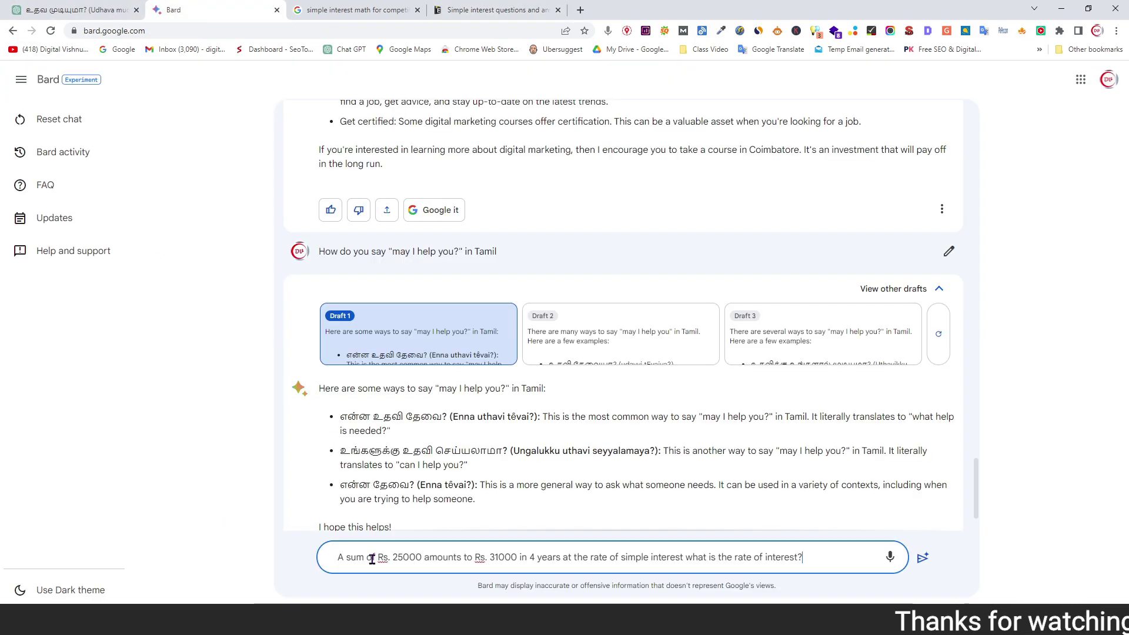
{"action": "left_click", "coordinate": [921, 558]}
Submit the same simple interest question in the open ChatGPT conversation
{"action": "left_click", "coordinate": [74, 10]}
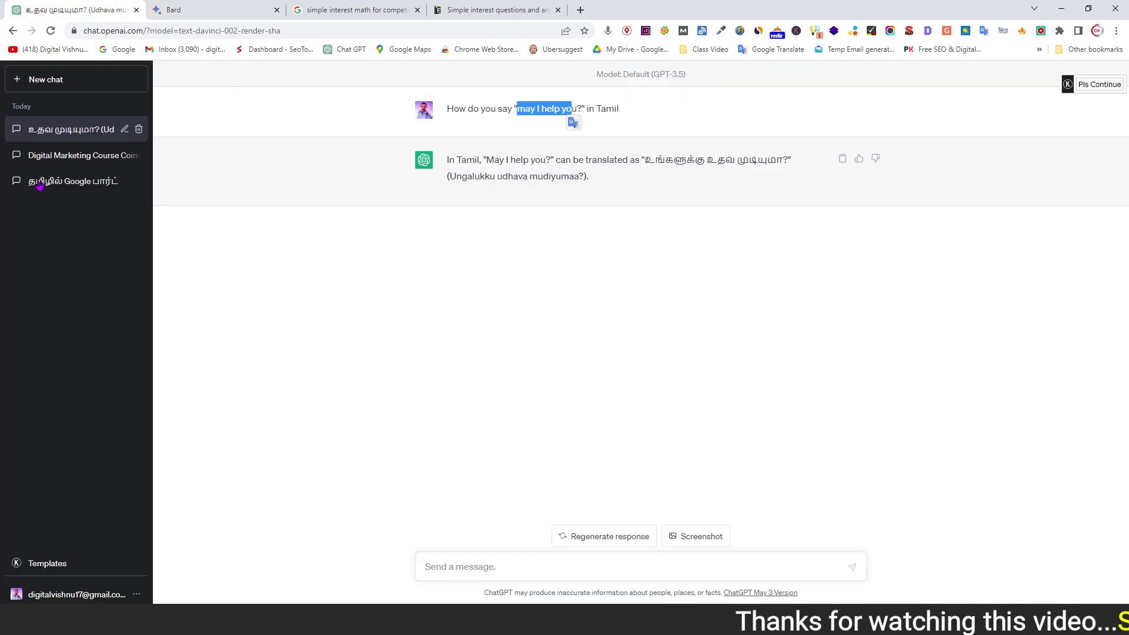
{"action": "left_click", "coordinate": [456, 568]}
{"action": "key", "text": "ctrl+v"}
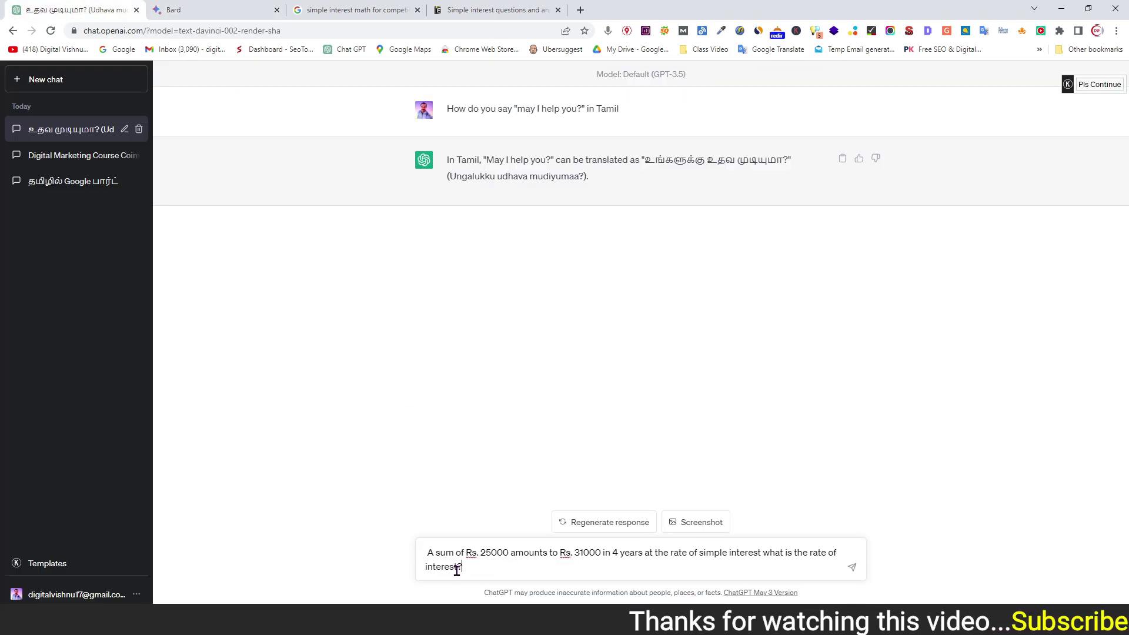
{"action": "left_click", "coordinate": [850, 569]}
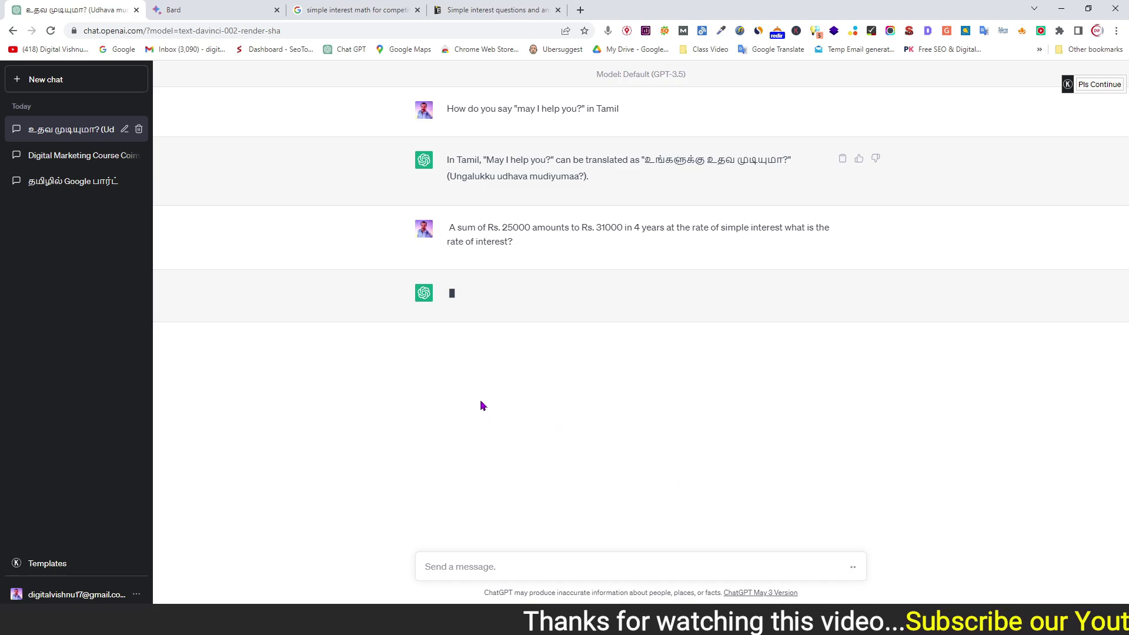
Compare Bard's and ChatGPT's answers to the Rs. 25000 simple interest question
{"action": "left_click", "coordinate": [187, 9]}
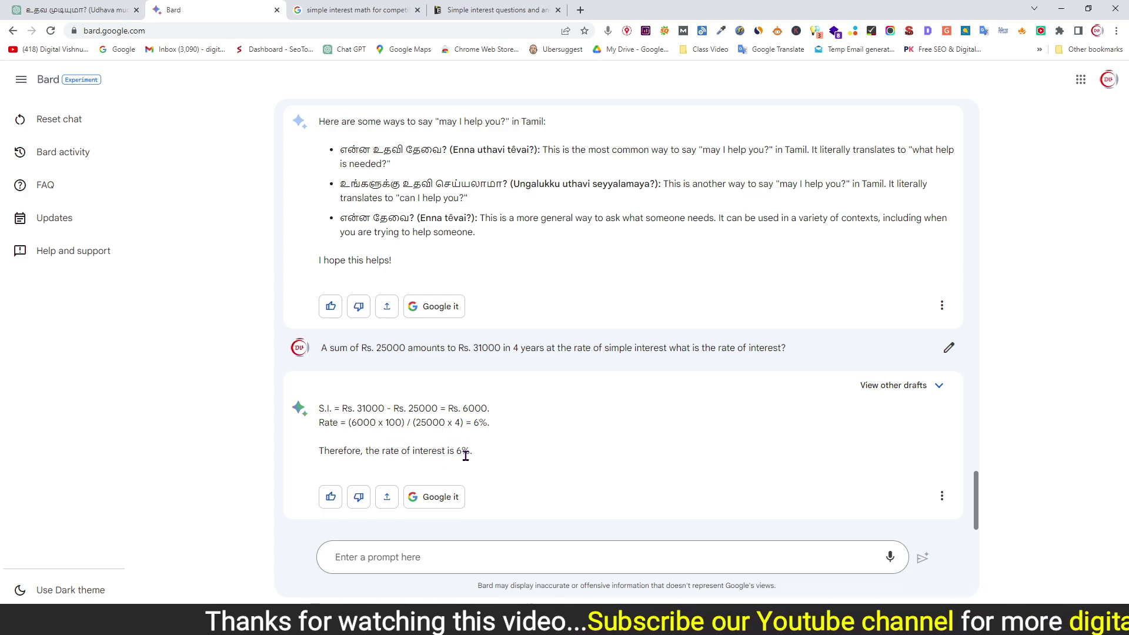
{"action": "left_click", "coordinate": [63, 7]}
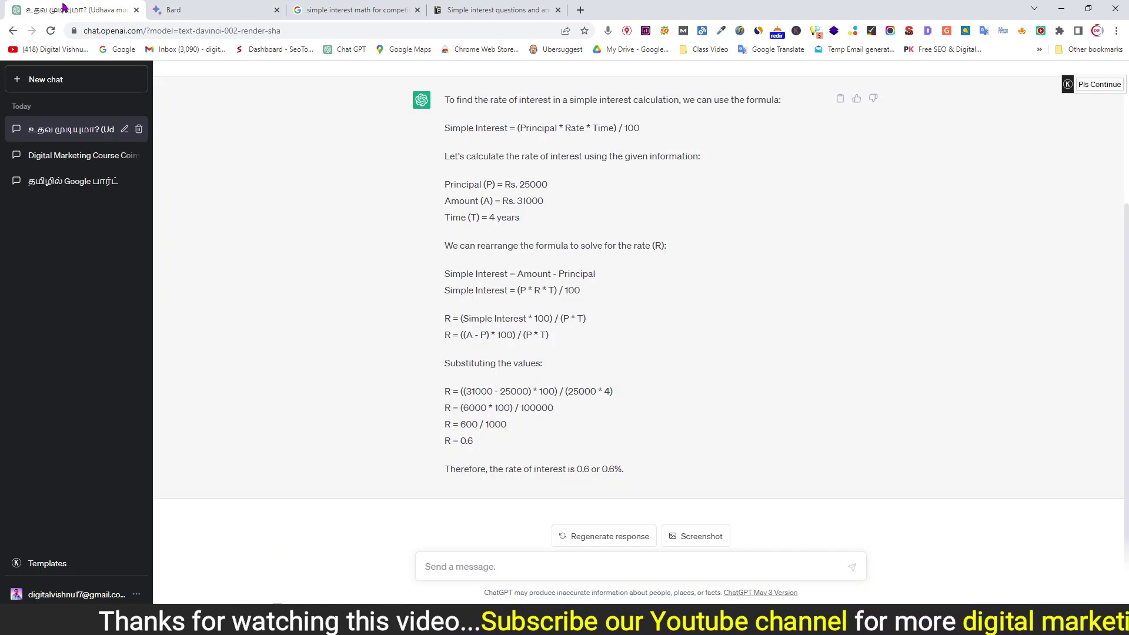
{"action": "scroll", "coordinate": [494, 173], "scroll_direction": "up", "scroll_amount": 1}
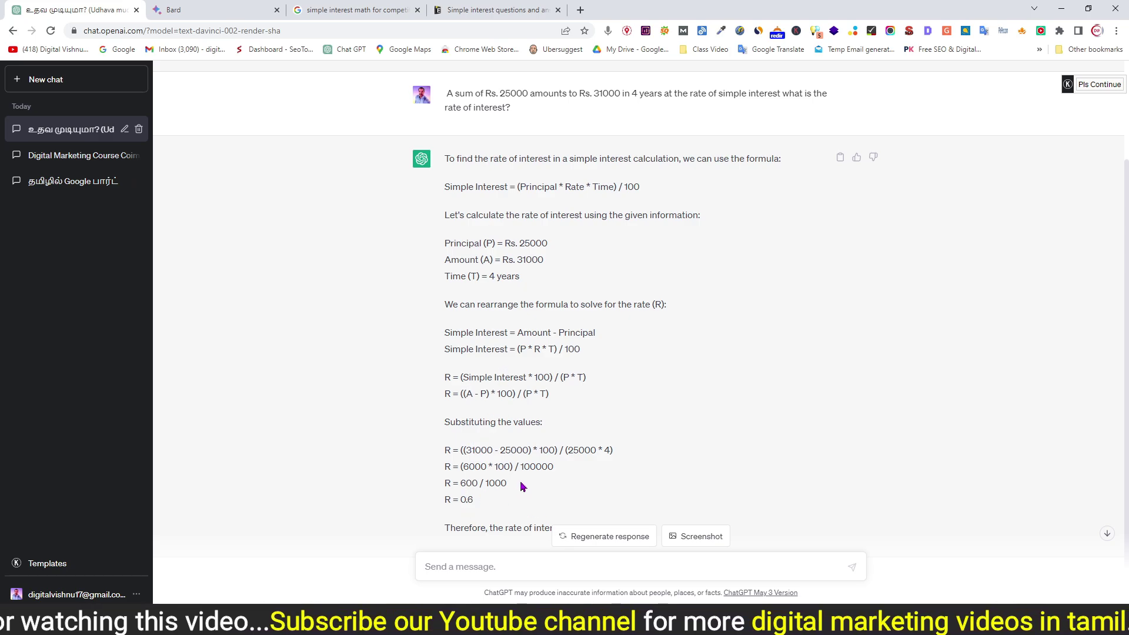
Expand the other drafts of Bard's simple interest answer, view Draft 2 and Draft 3, and compare them with ChatGPT's response
{"action": "left_click", "coordinate": [217, 12]}
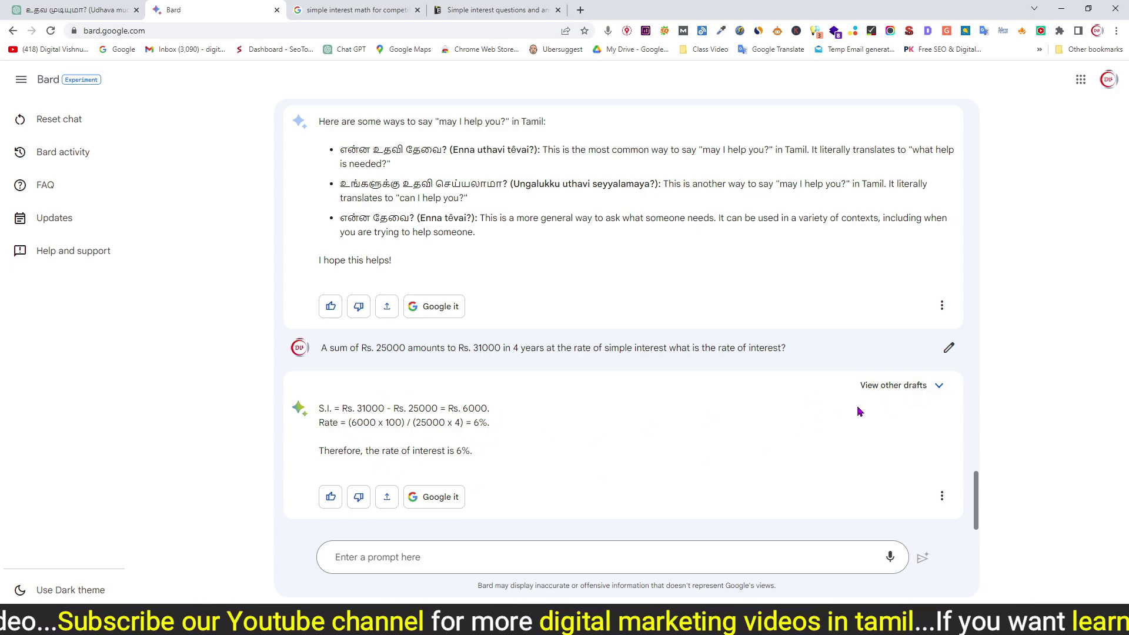
{"action": "left_click", "coordinate": [939, 387]}
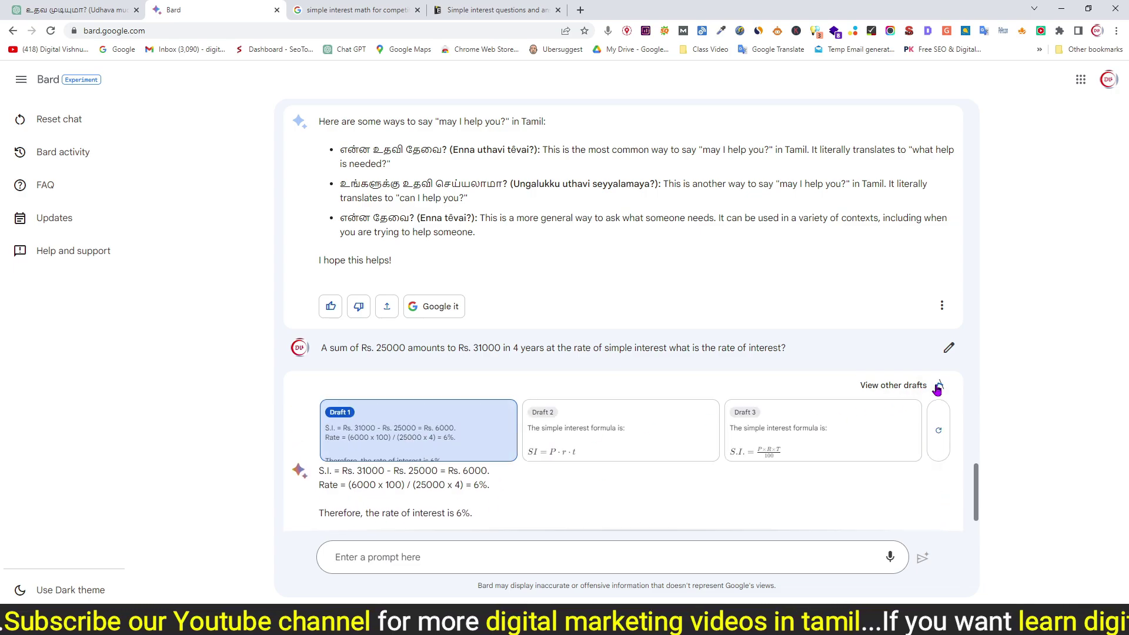
{"action": "left_click", "coordinate": [590, 431]}
{"action": "scroll", "coordinate": [909, 499], "scroll_direction": "down", "scroll_amount": 5}
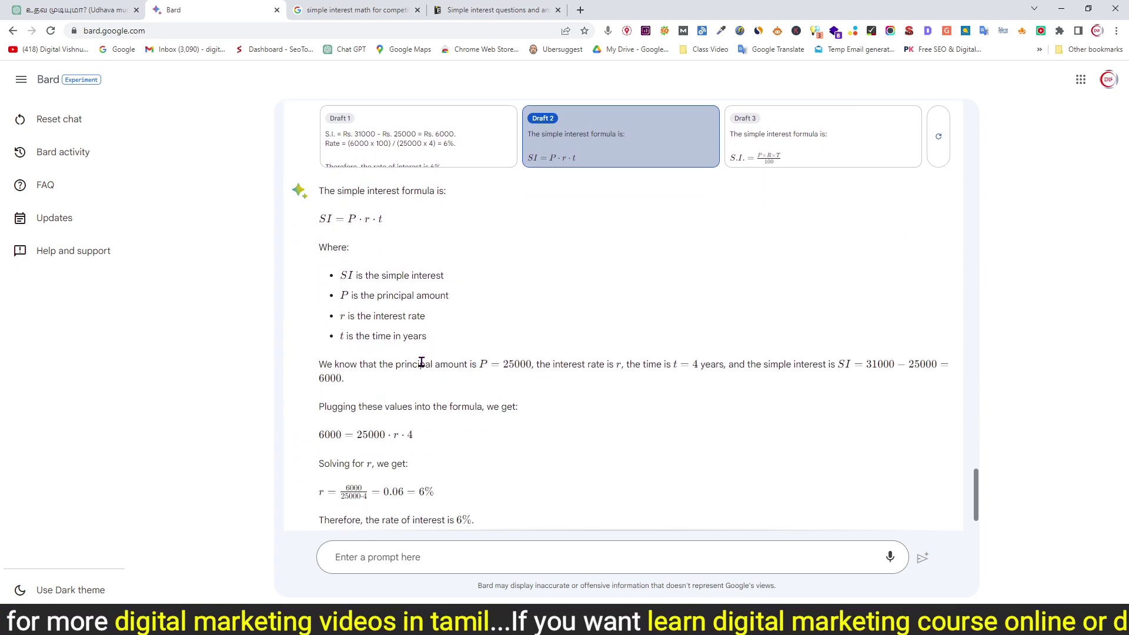
{"action": "scroll", "coordinate": [446, 414], "scroll_direction": "down", "scroll_amount": 2}
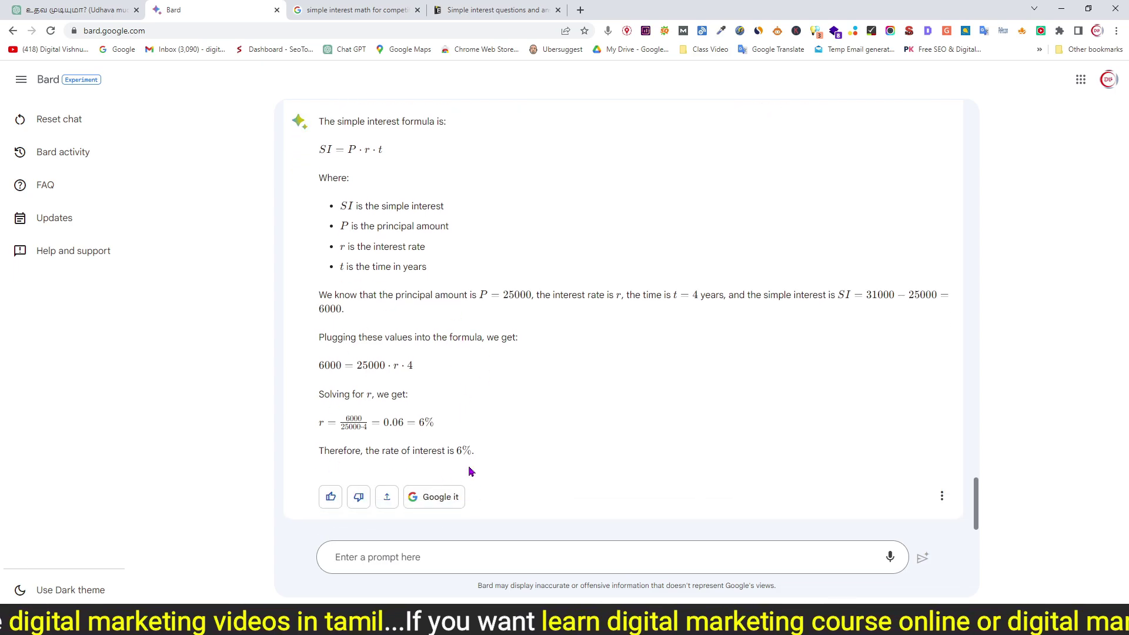
{"action": "scroll", "coordinate": [457, 450], "scroll_direction": "up", "scroll_amount": 6}
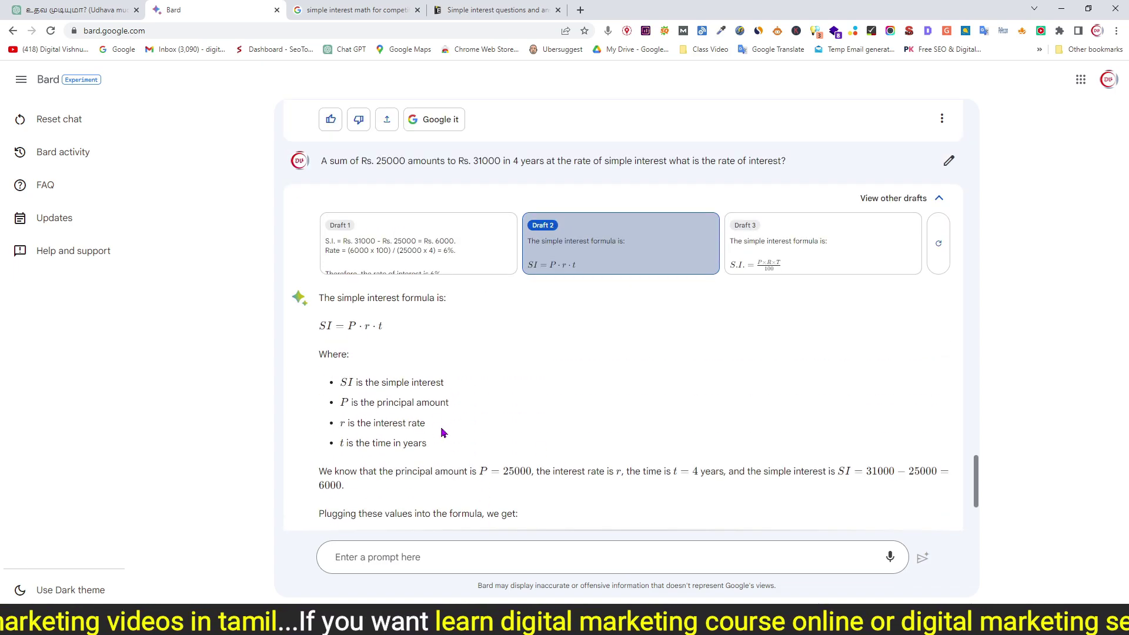
{"action": "left_click", "coordinate": [776, 241]}
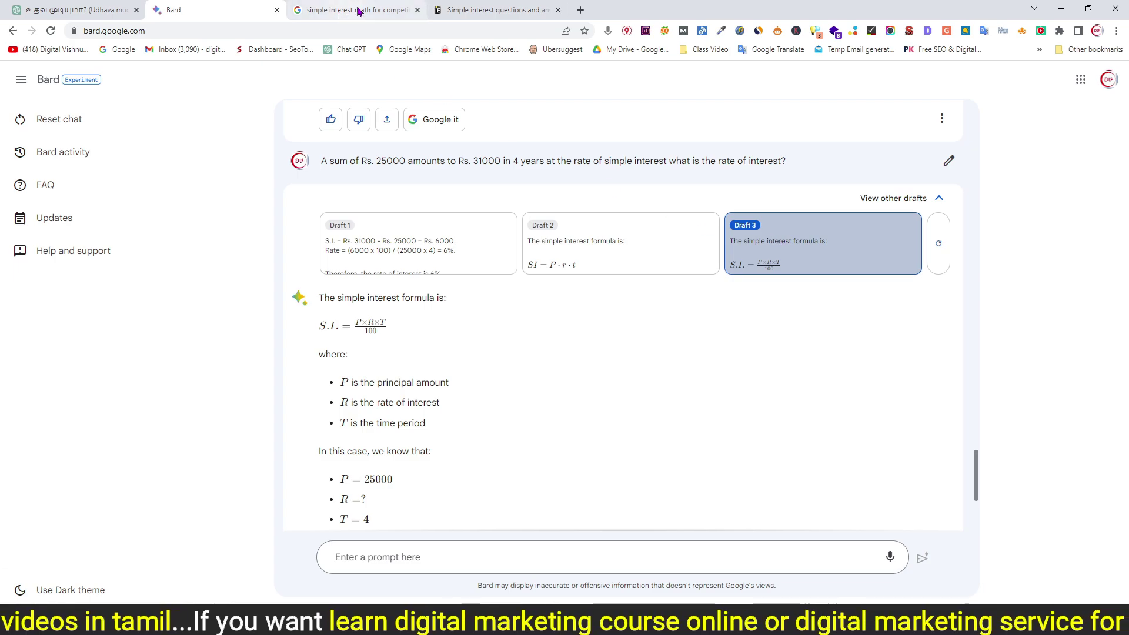
{"action": "left_click", "coordinate": [73, 6]}
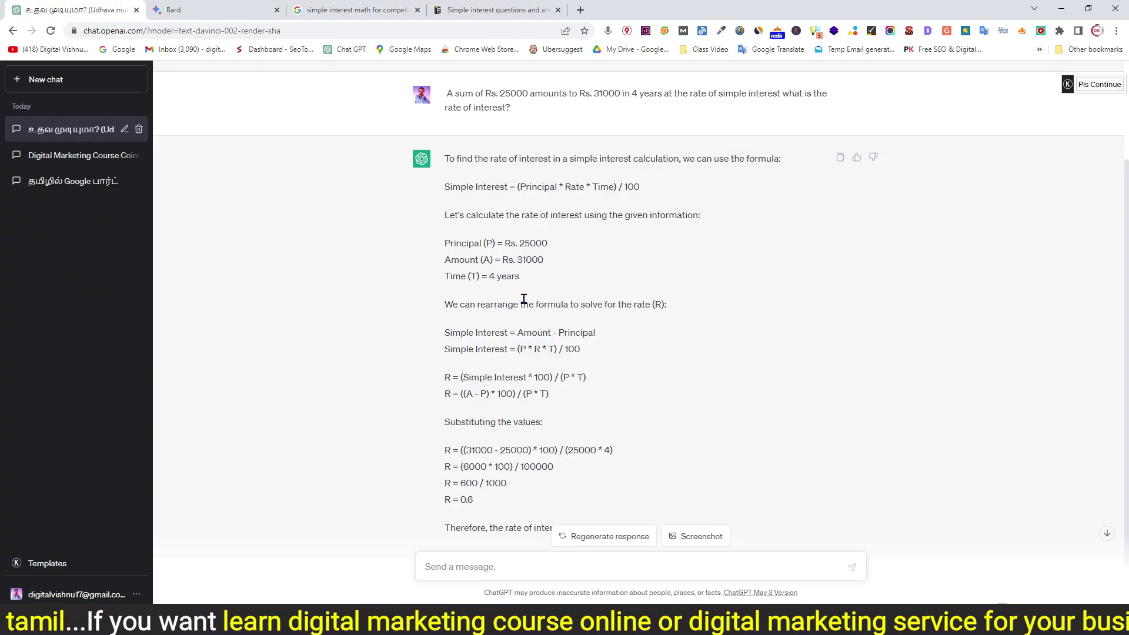
{"action": "scroll", "coordinate": [626, 376], "scroll_direction": "down", "scroll_amount": 1}
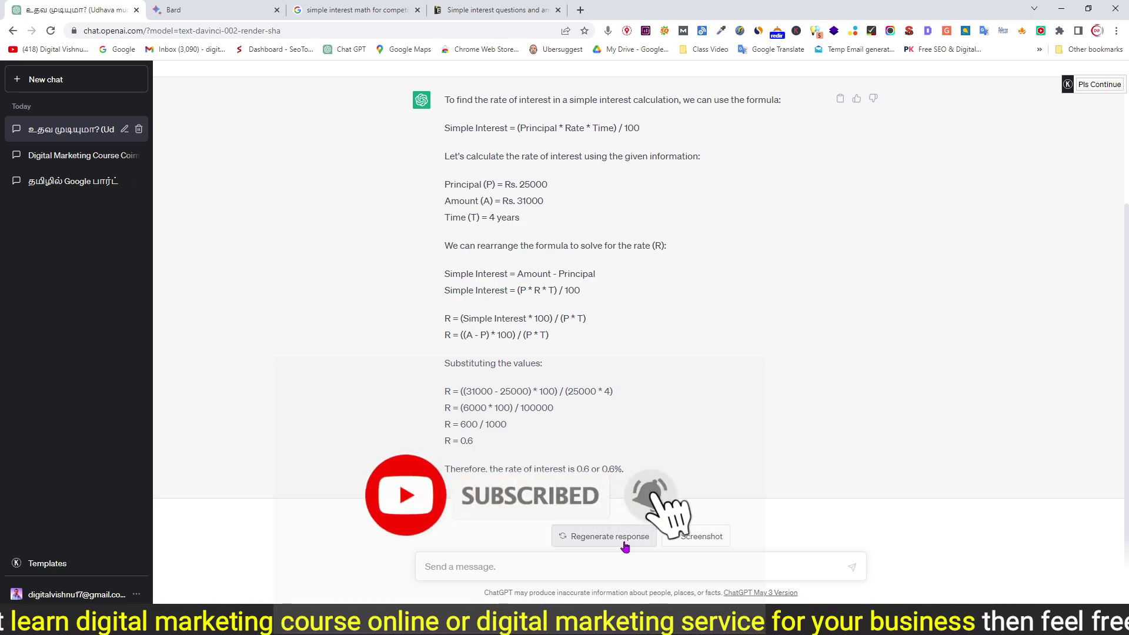
Switch to the Untitled.txt notes and highlight the feature line about regenerating a response for the current query
{"action": "key", "text": "alt+Tab"}
{"action": "scroll", "coordinate": [293, 360], "scroll_direction": "down", "scroll_amount": 1}
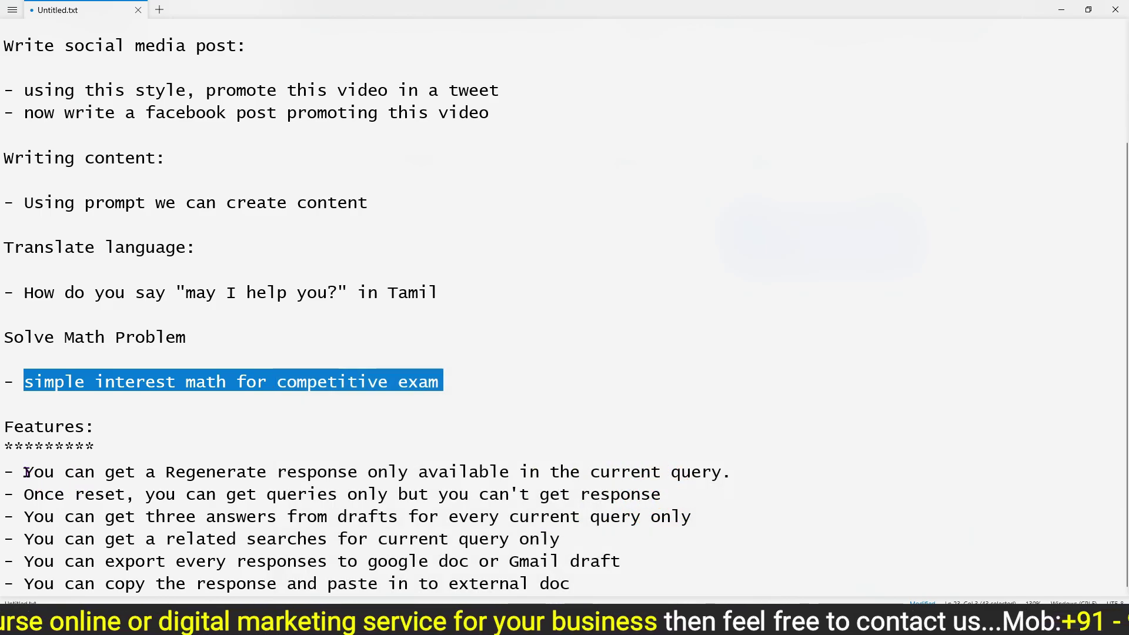
{"action": "left_click_drag", "start_coordinate": [27, 472], "coordinate": [347, 476]}
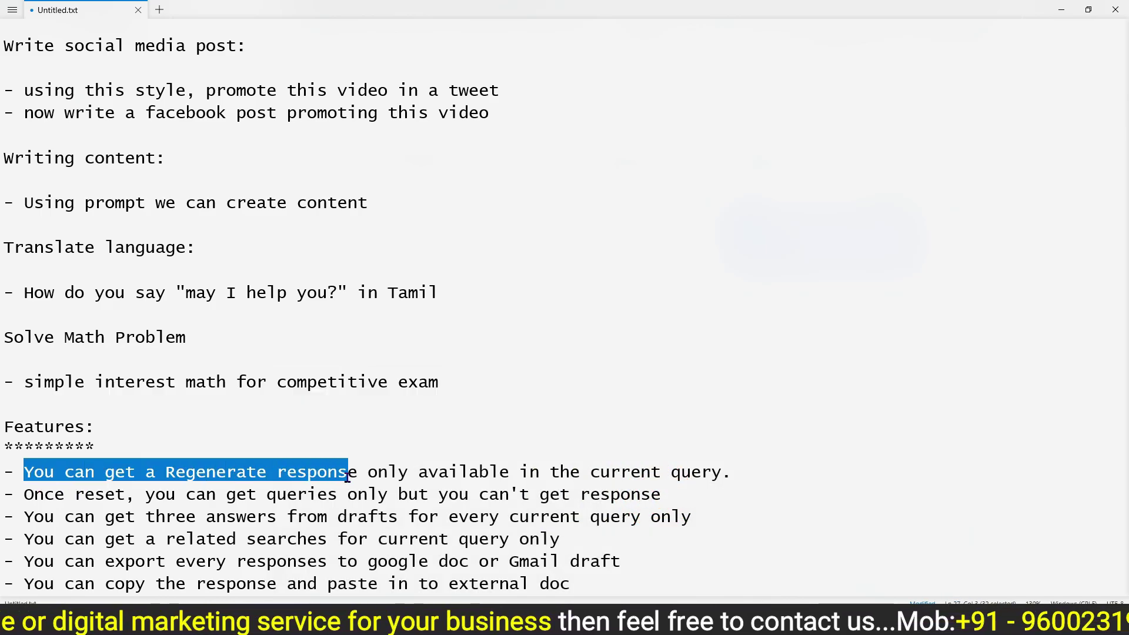
Return to the Bard chat and examine the current and earlier queries for the option to edit or regenerate them
{"action": "key", "text": "alt+Tab"}
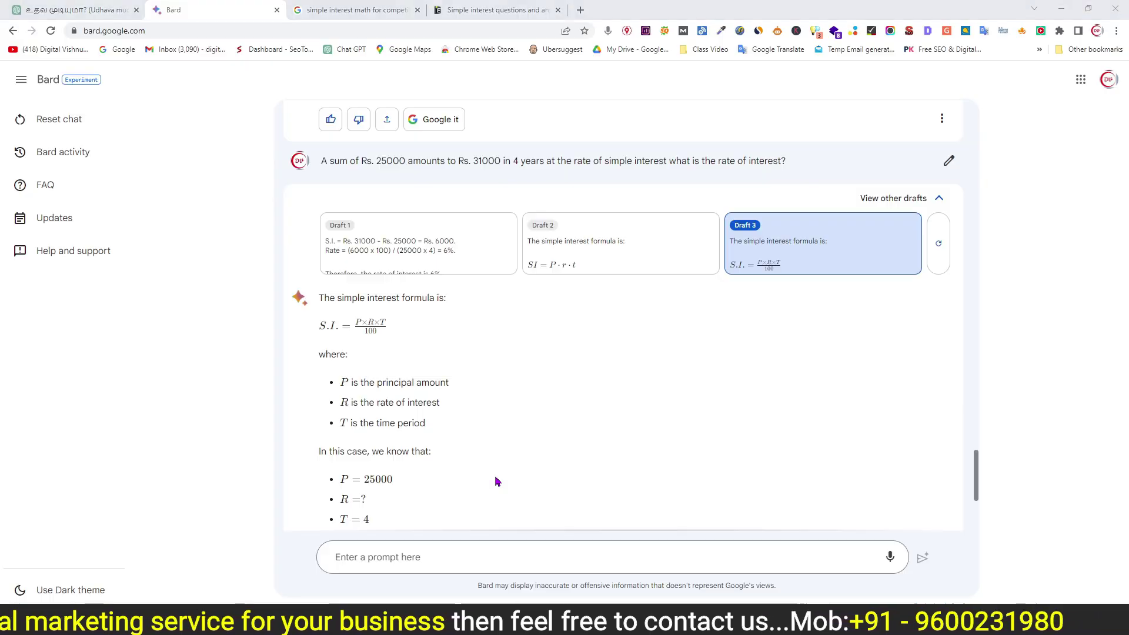
{"action": "scroll", "coordinate": [515, 333], "scroll_direction": "down", "scroll_amount": 4}
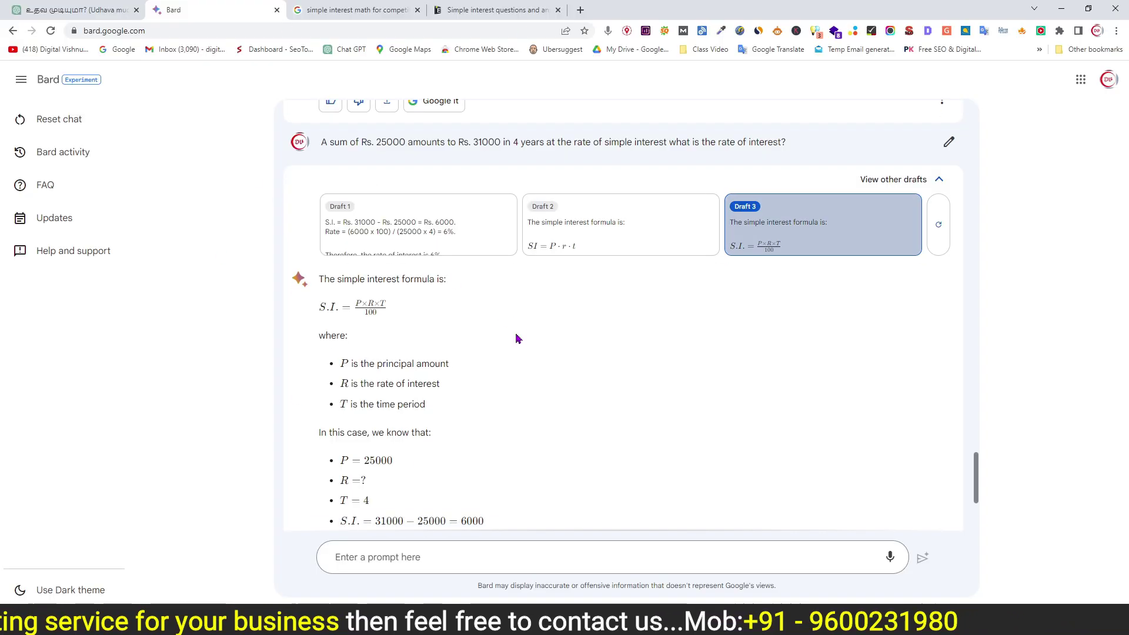
{"action": "scroll", "coordinate": [552, 379], "scroll_direction": "up", "scroll_amount": 3}
{"action": "scroll", "coordinate": [554, 379], "scroll_direction": "up", "scroll_amount": 1}
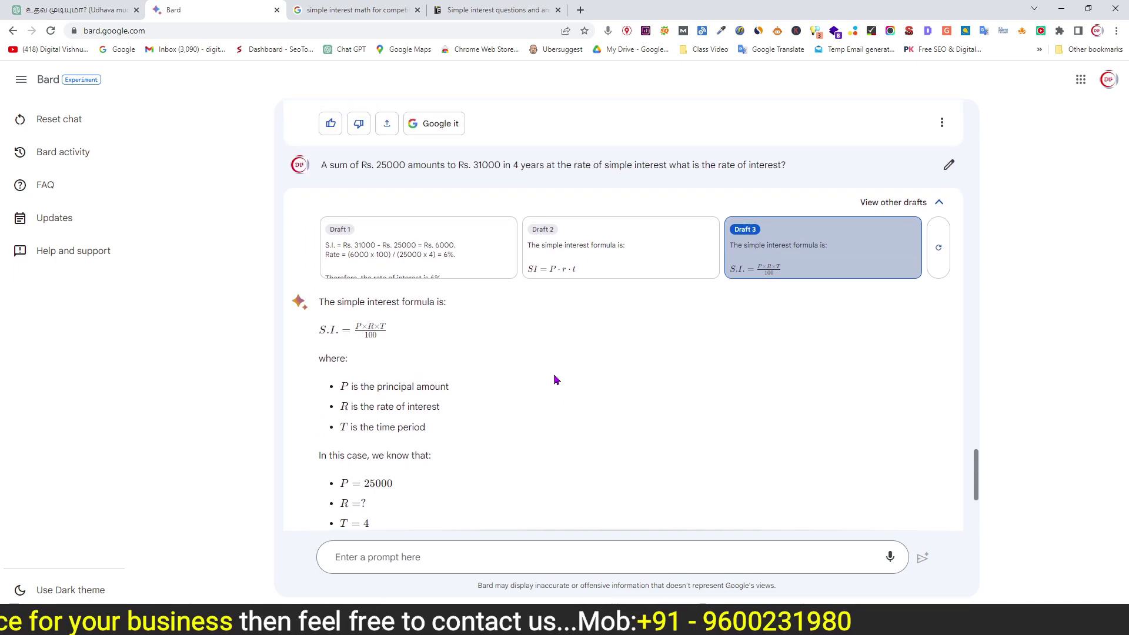
{"action": "left_click_drag", "start_coordinate": [421, 165], "coordinate": [699, 166]}
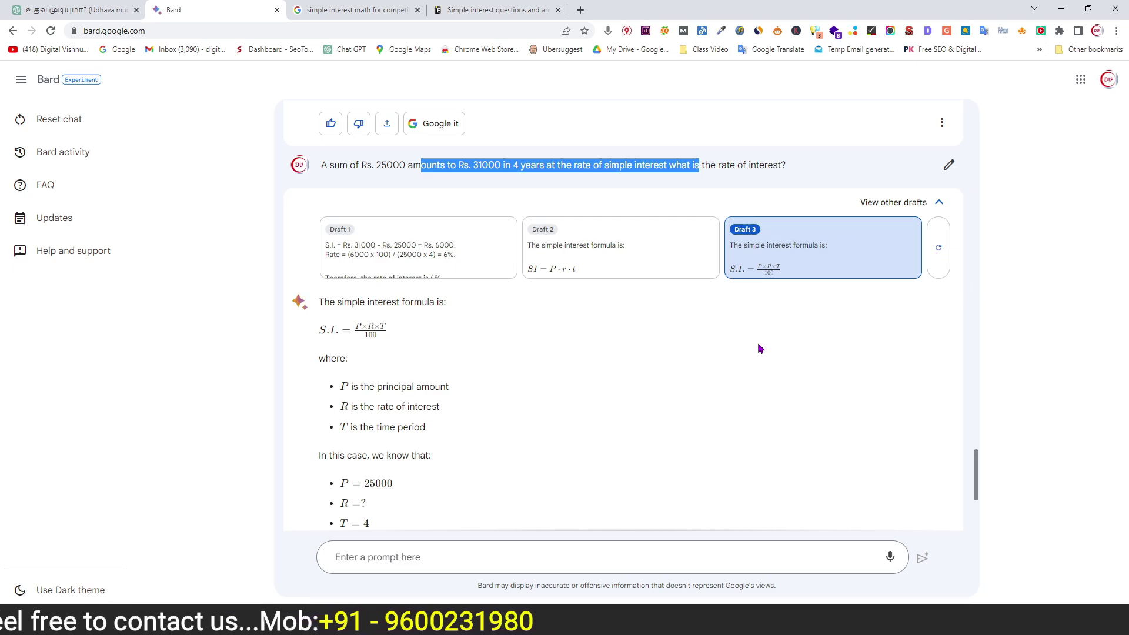
{"action": "scroll", "coordinate": [757, 347], "scroll_direction": "up", "scroll_amount": 5}
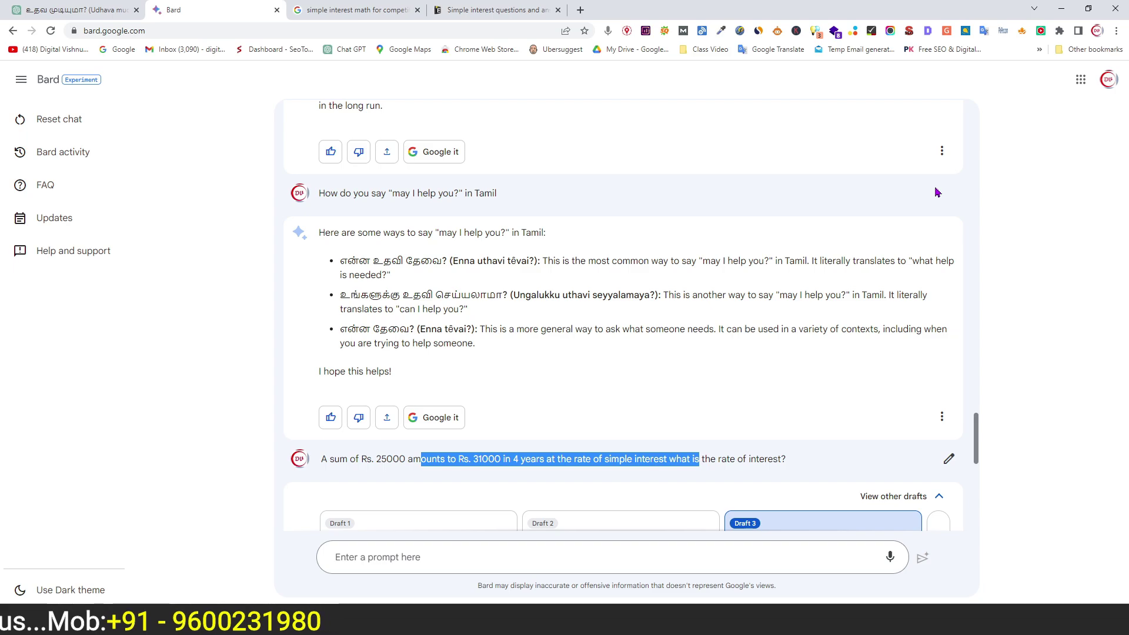
{"action": "scroll", "coordinate": [717, 295], "scroll_direction": "up", "scroll_amount": 5}
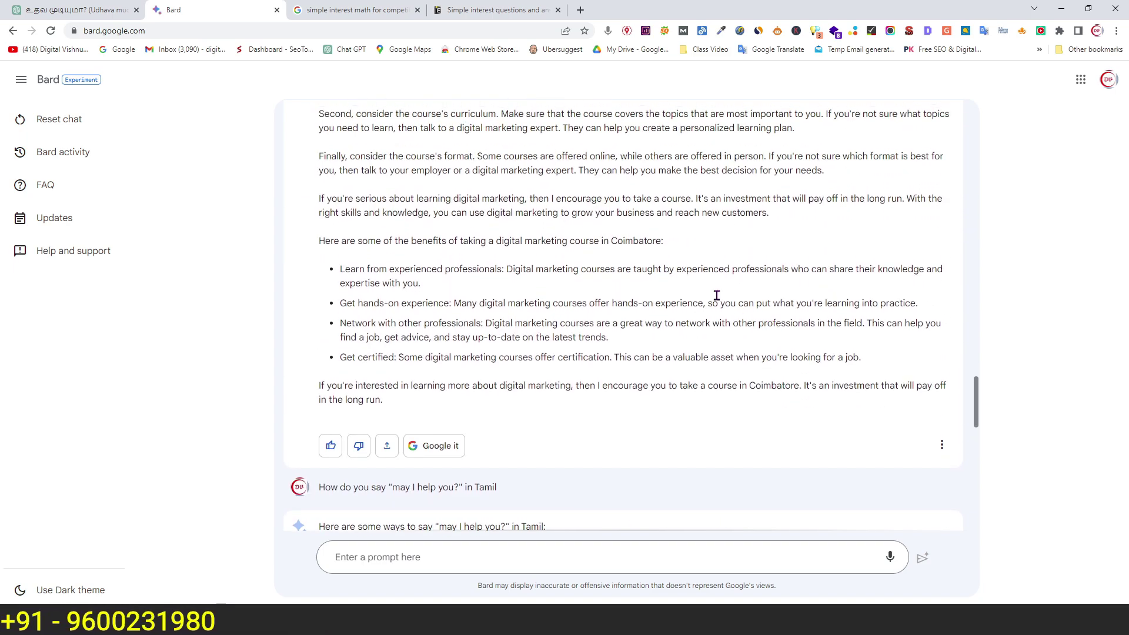
{"action": "scroll", "coordinate": [749, 295], "scroll_direction": "up", "scroll_amount": 5}
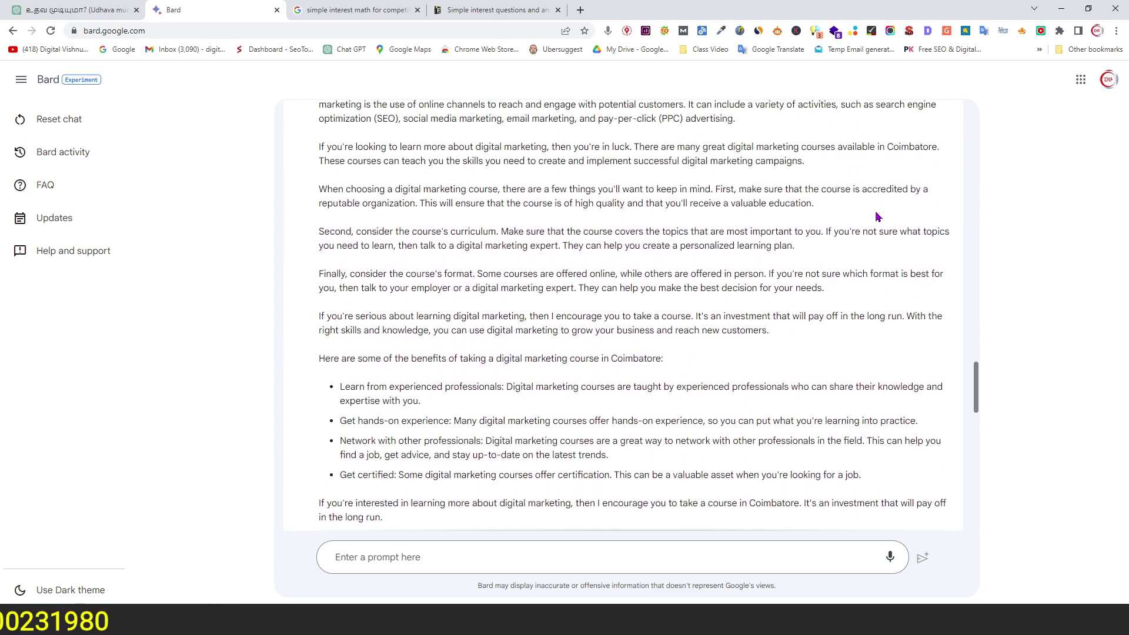
{"action": "scroll", "coordinate": [816, 306], "scroll_direction": "down", "scroll_amount": 20}
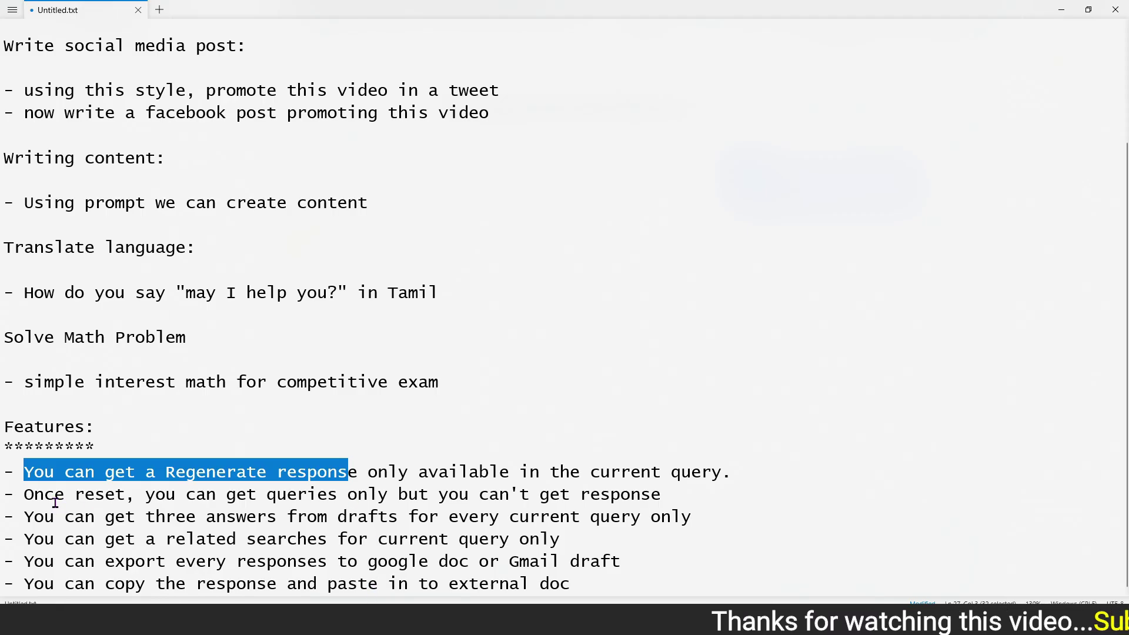
Highlight the notes line about getting queries after a reset, and reset the Bard chat
{"action": "left_click_drag", "start_coordinate": [56, 501], "coordinate": [347, 496]}
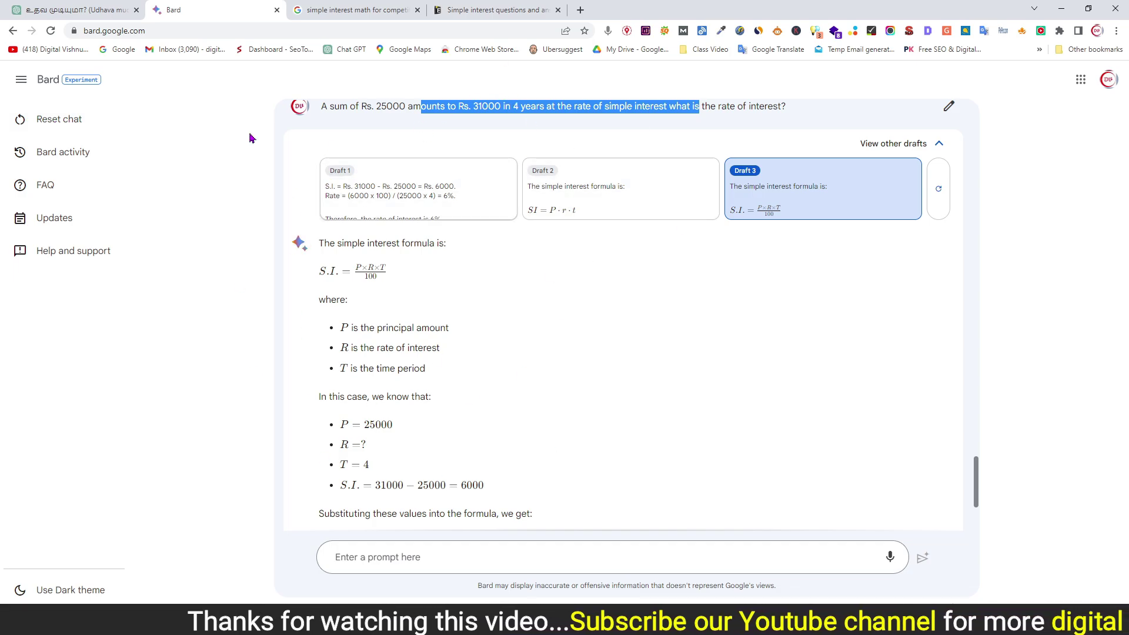
{"action": "left_click", "coordinate": [53, 121]}
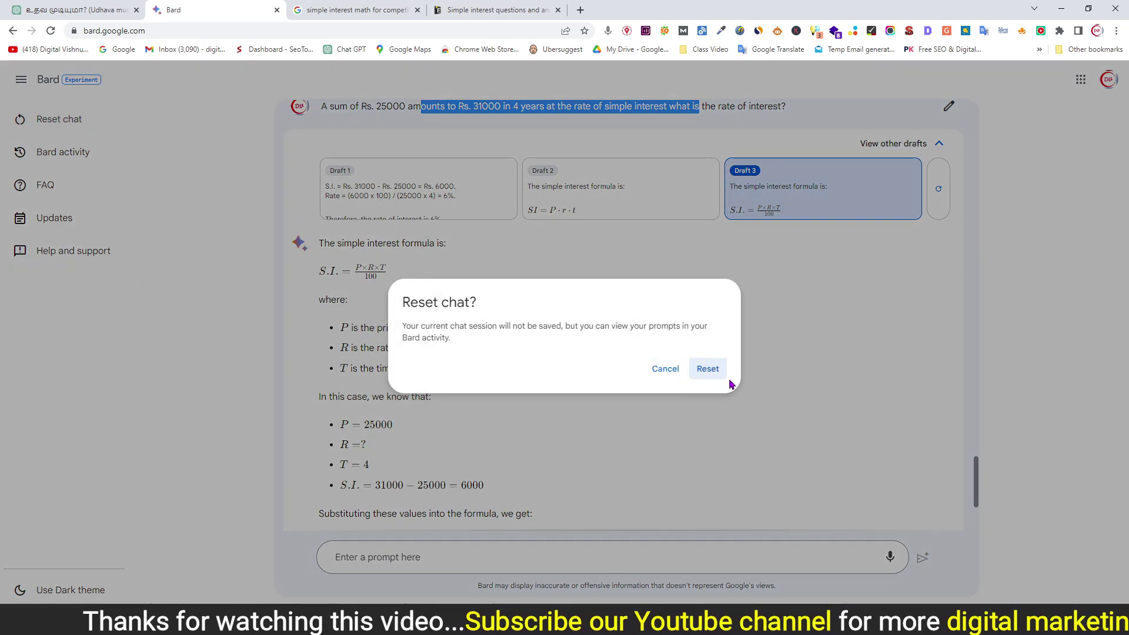
{"action": "left_click", "coordinate": [712, 371]}
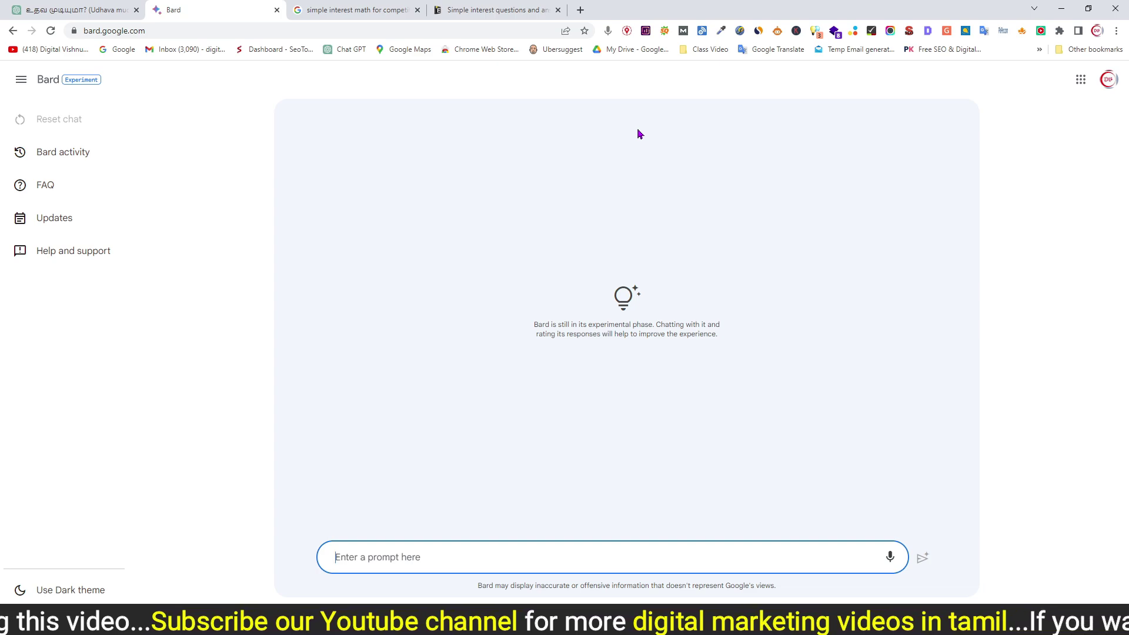
Open Bard activity and inspect the item details of the saved simple interest prompt about Rs. 25000
{"action": "left_click", "coordinate": [64, 159]}
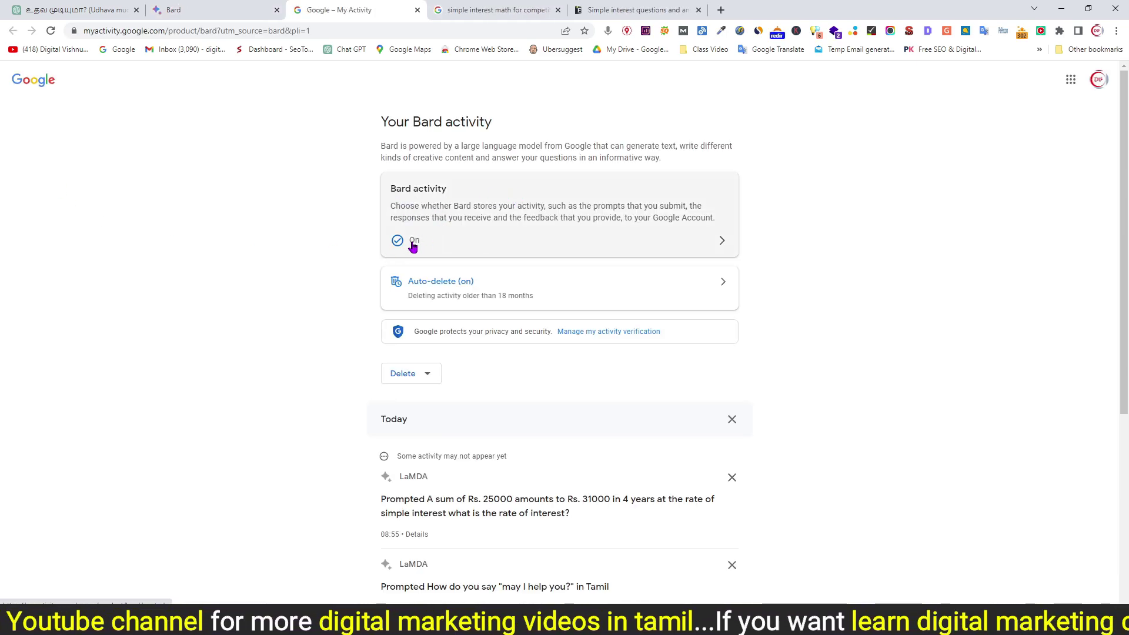
{"action": "scroll", "coordinate": [495, 305], "scroll_direction": "down", "scroll_amount": 3}
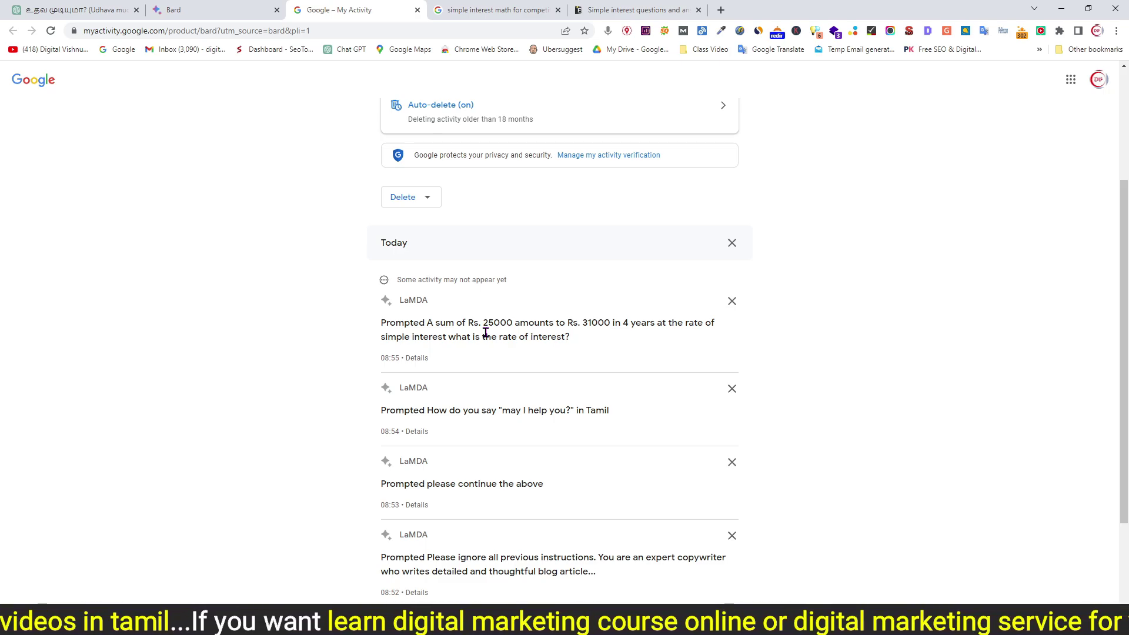
{"action": "left_click_drag", "start_coordinate": [380, 325], "coordinate": [560, 335]}
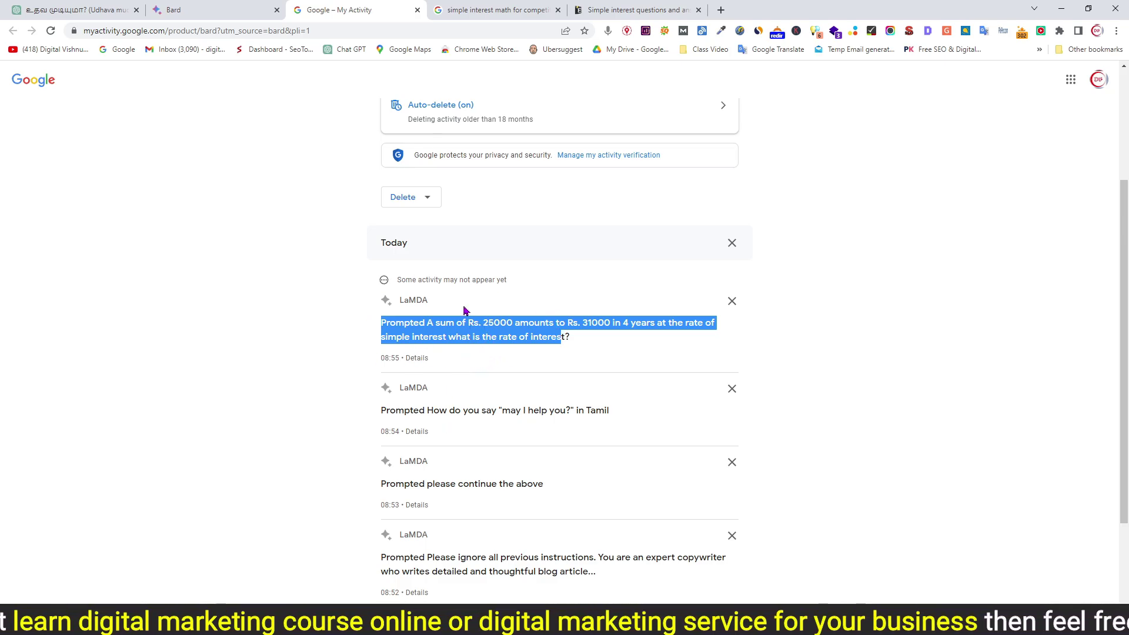
{"action": "left_click", "coordinate": [529, 360]}
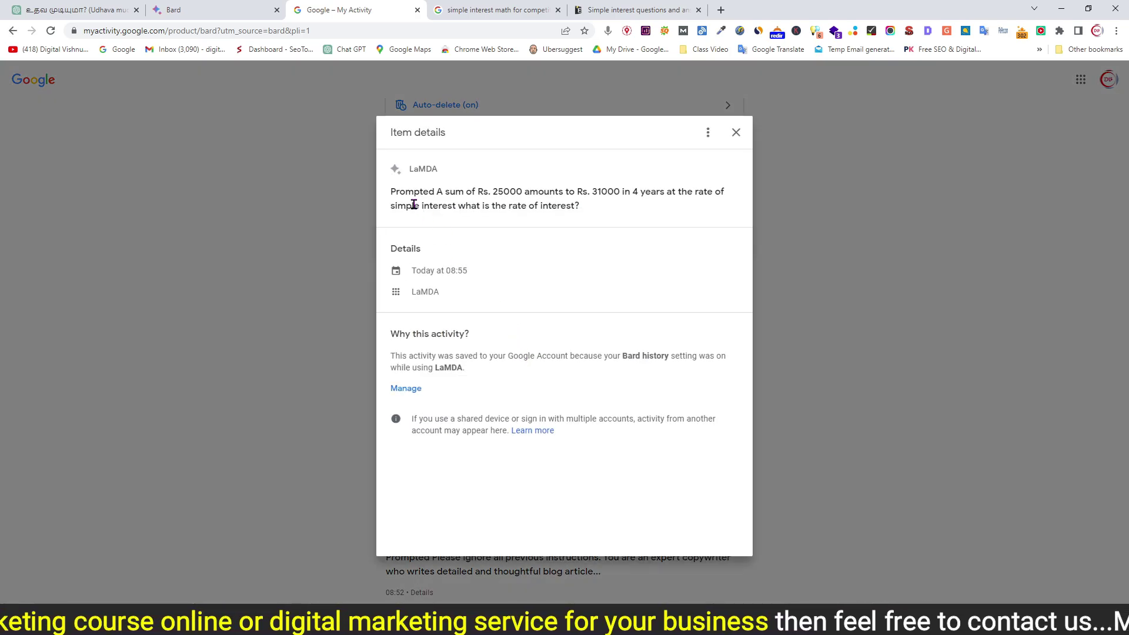
{"action": "left_click_drag", "start_coordinate": [391, 192], "coordinate": [559, 210]}
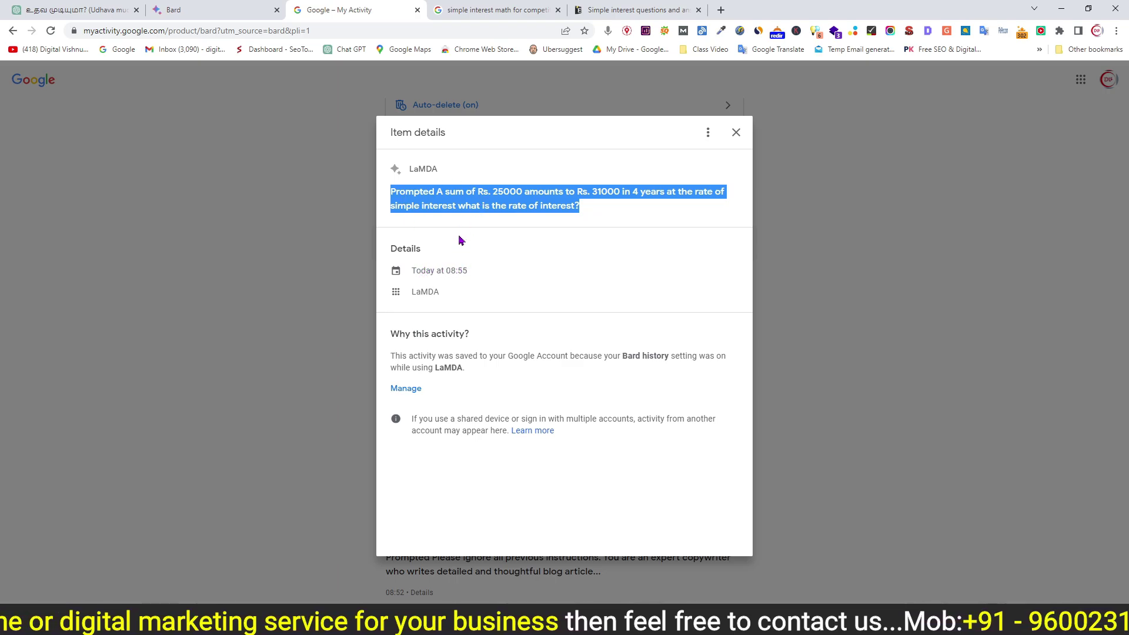
{"action": "left_click", "coordinate": [735, 133]}
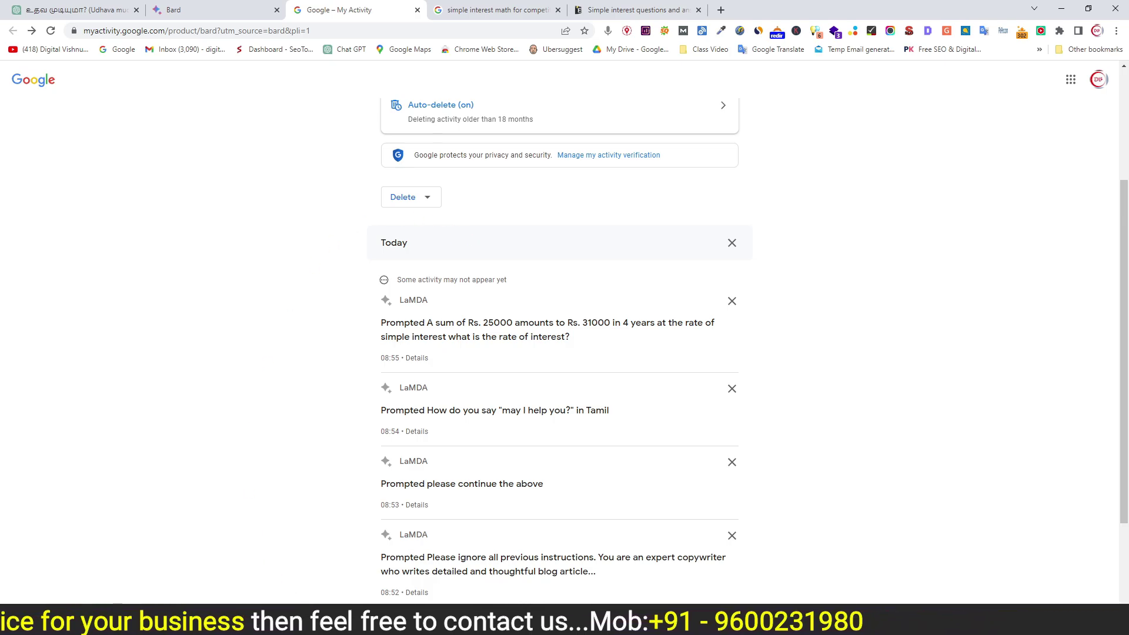
Switch to the Untitled.txt notes and highlight the feature line about getting three answers from drafts
{"action": "left_click", "coordinate": [357, 623]}
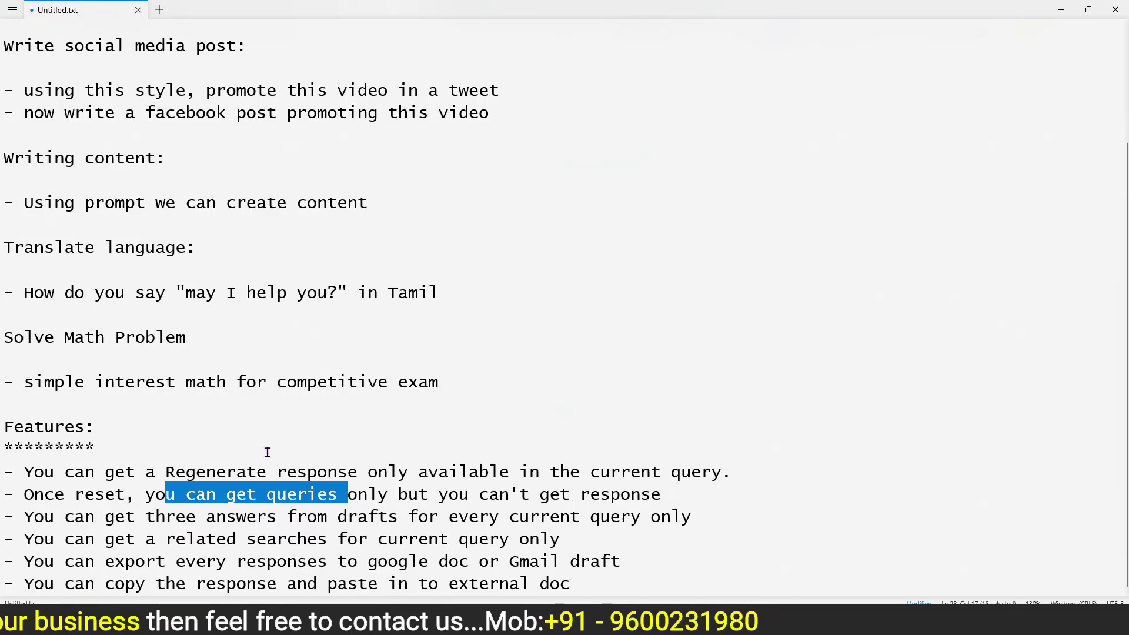
{"action": "left_click", "coordinate": [85, 518]}
{"action": "left_click_drag", "start_coordinate": [85, 518], "coordinate": [259, 518]}
{"action": "left_click_drag", "start_coordinate": [327, 518], "coordinate": [686, 517]}
Return to the Bard chat and submit the prompt "write down the digital marketing course in coimbatore content"
{"action": "key", "text": "alt+Tab"}
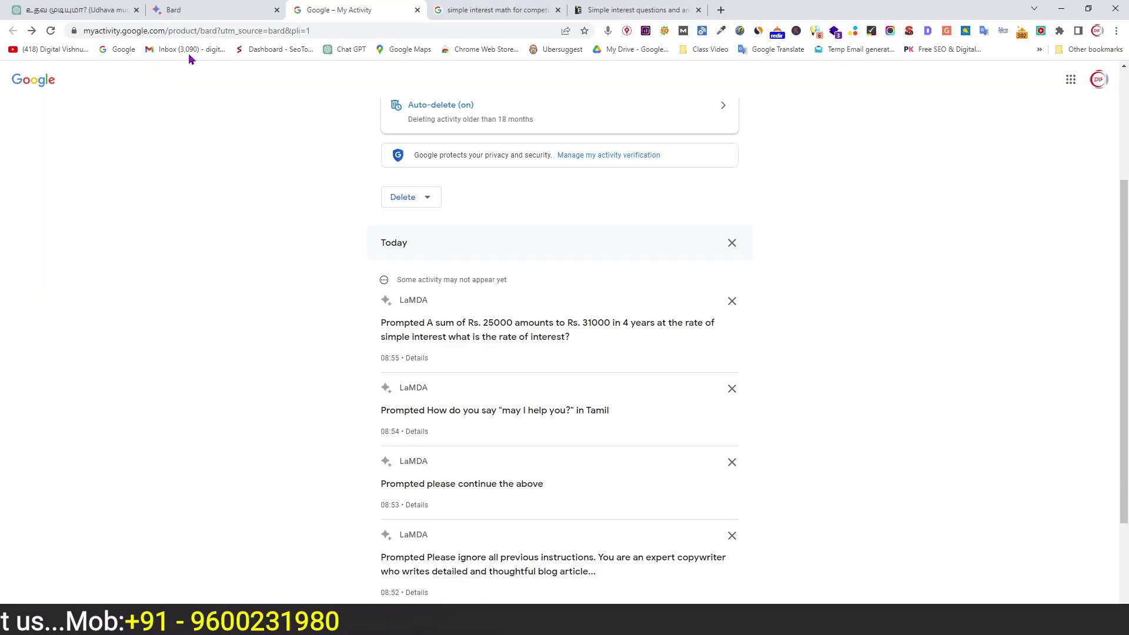
{"action": "left_click", "coordinate": [246, 9]}
{"action": "left_click", "coordinate": [380, 556]}
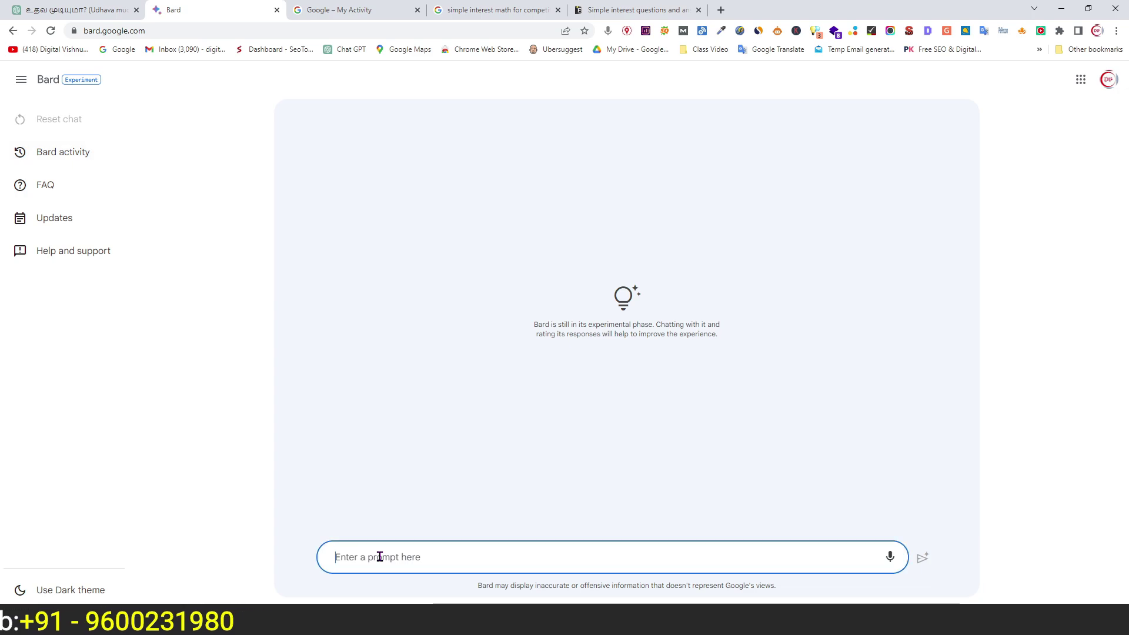
{"action": "type", "text": "w"}
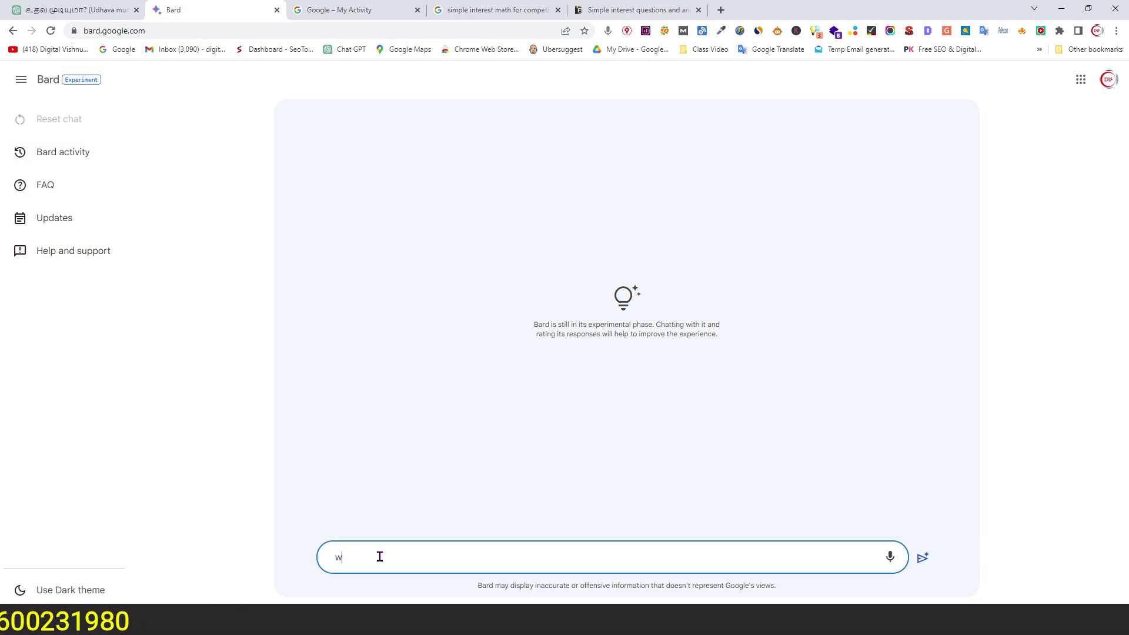
{"action": "type", "text": "rite do"}
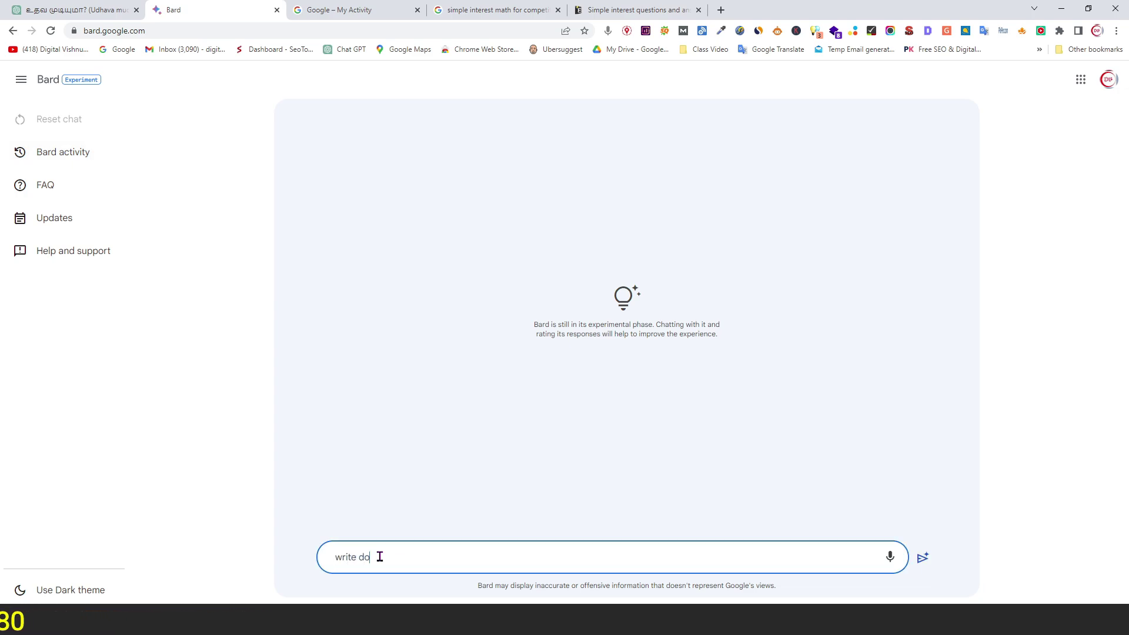
{"action": "type", "text": "e"}
{"action": "key", "text": "BackSpace"}
{"action": "type", "text": "wn the "}
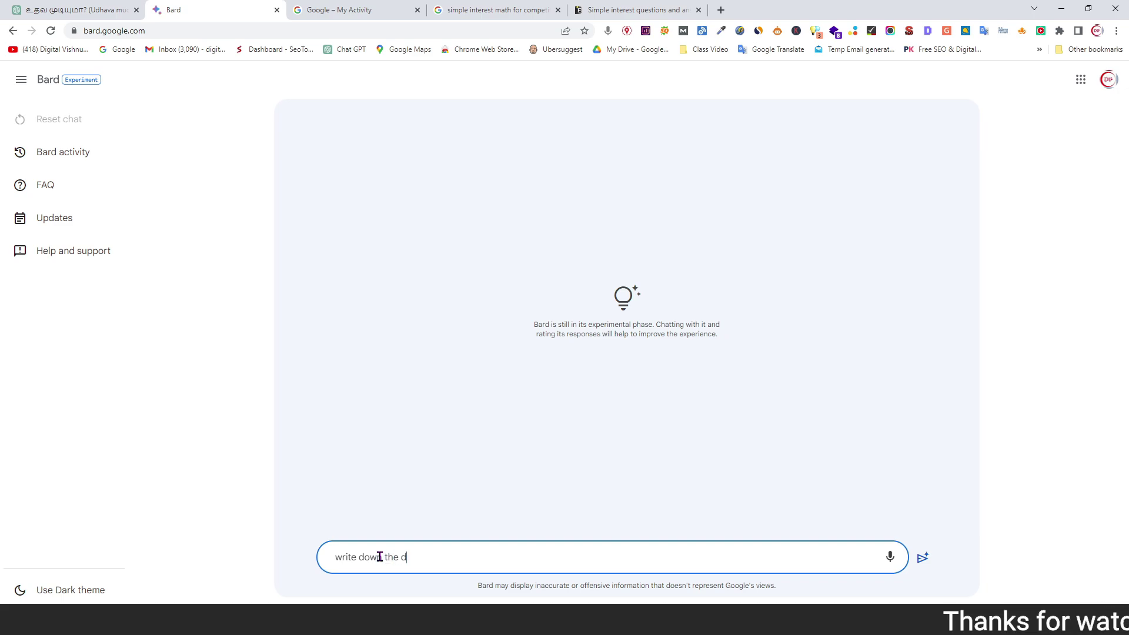
{"action": "type", "text": "digital marketing course"}
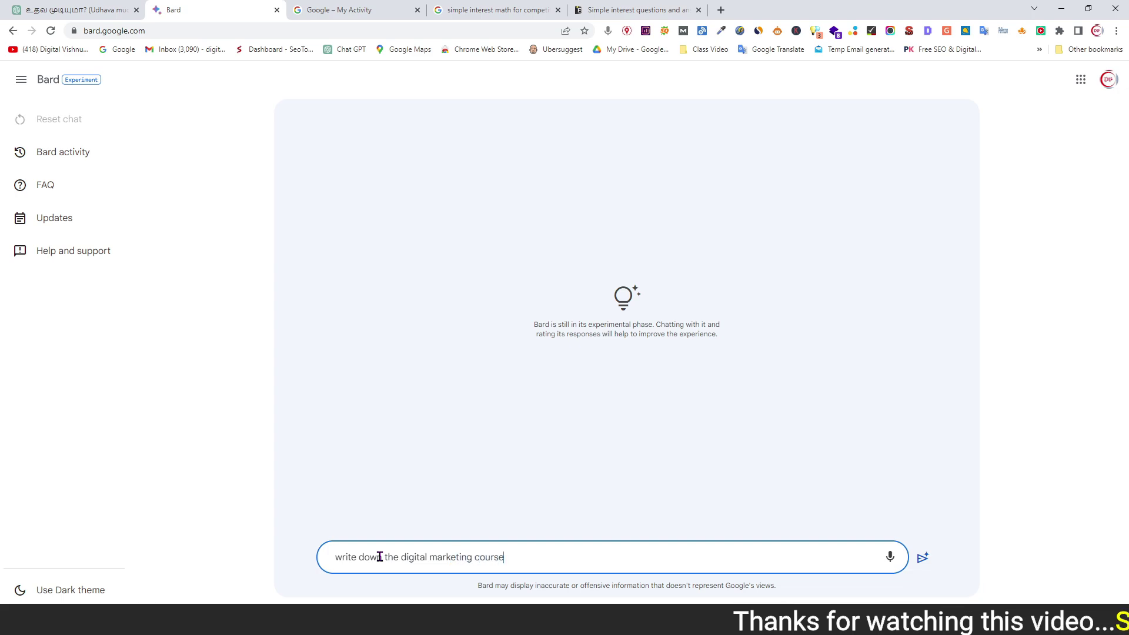
{"action": "type", "text": " in coimbat"}
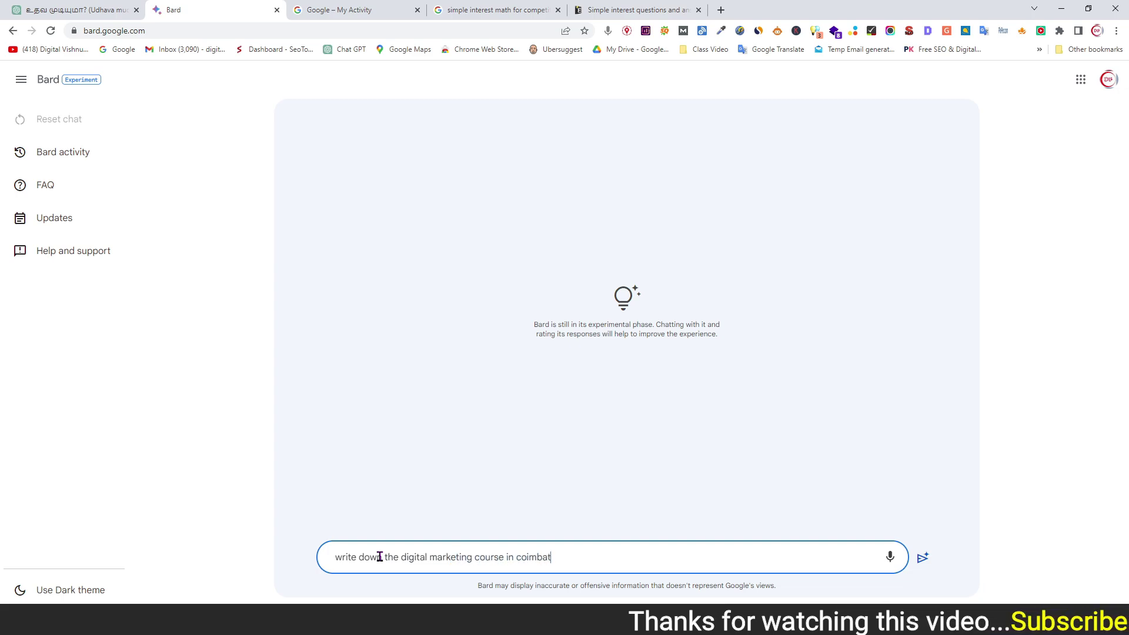
{"action": "type", "text": "ore content"}
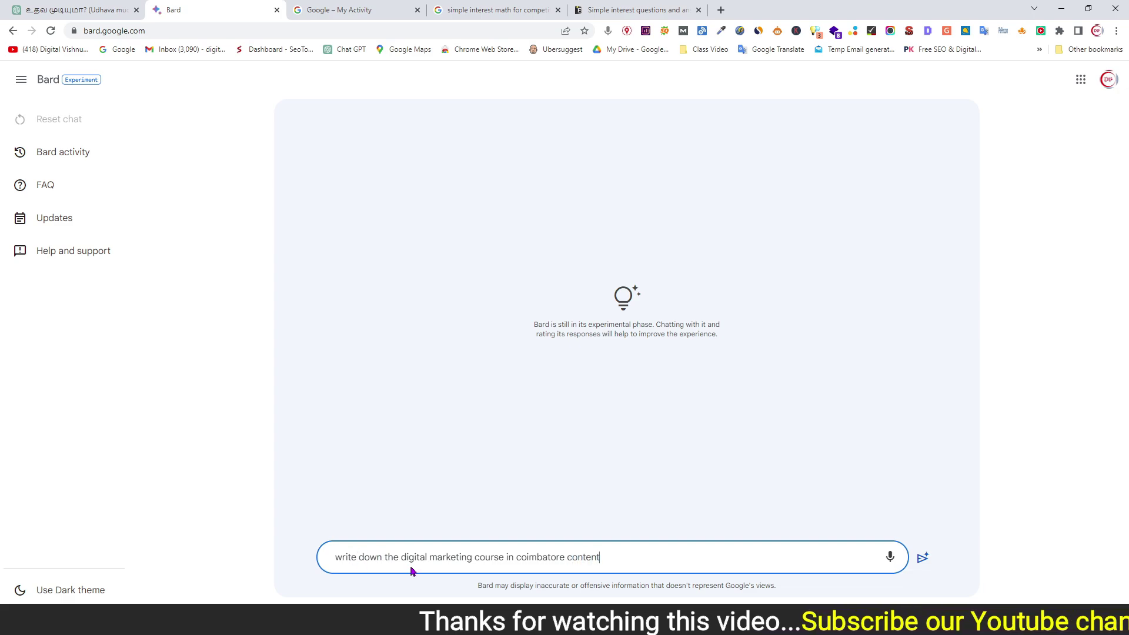
{"action": "left_click", "coordinate": [921, 560]}
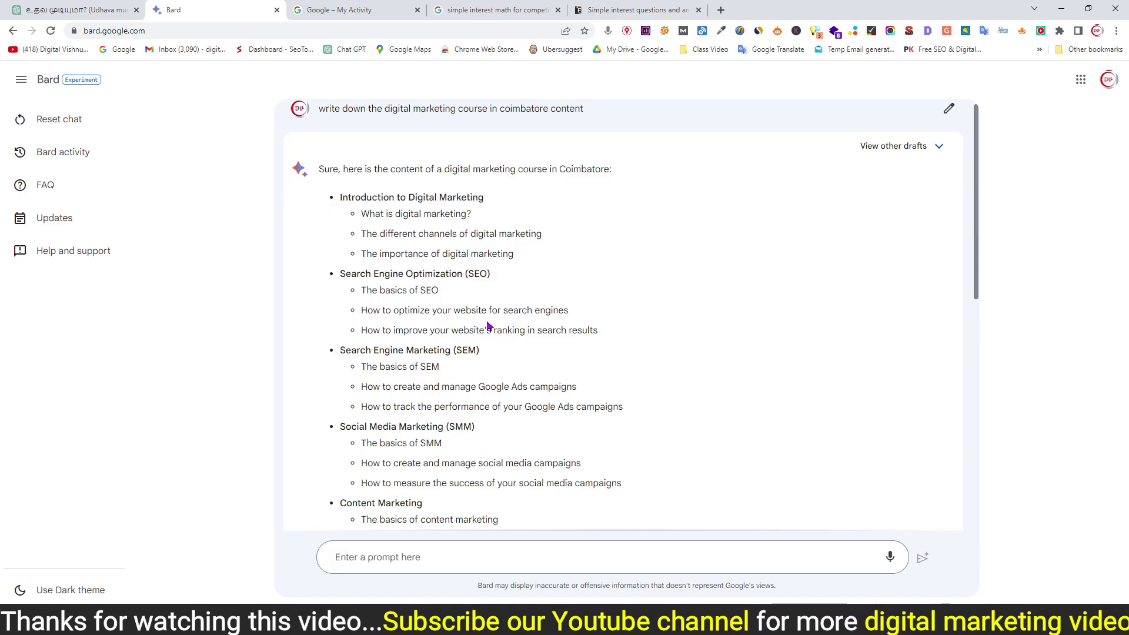
Read through the course content response, and submit the prompt "who is the highest run scorer in tata ipl 2023"
{"action": "scroll", "coordinate": [532, 376], "scroll_direction": "down", "scroll_amount": 5}
{"action": "scroll", "coordinate": [532, 379], "scroll_direction": "down", "scroll_amount": 4}
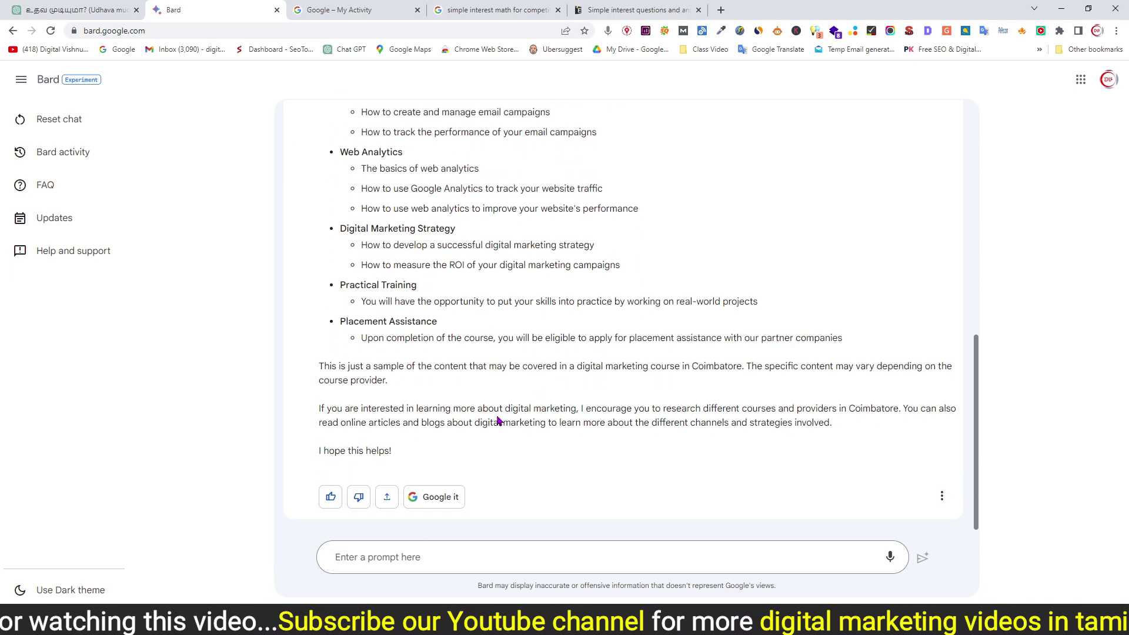
{"action": "left_click", "coordinate": [402, 558]}
{"action": "type", "text": "who is the highest"}
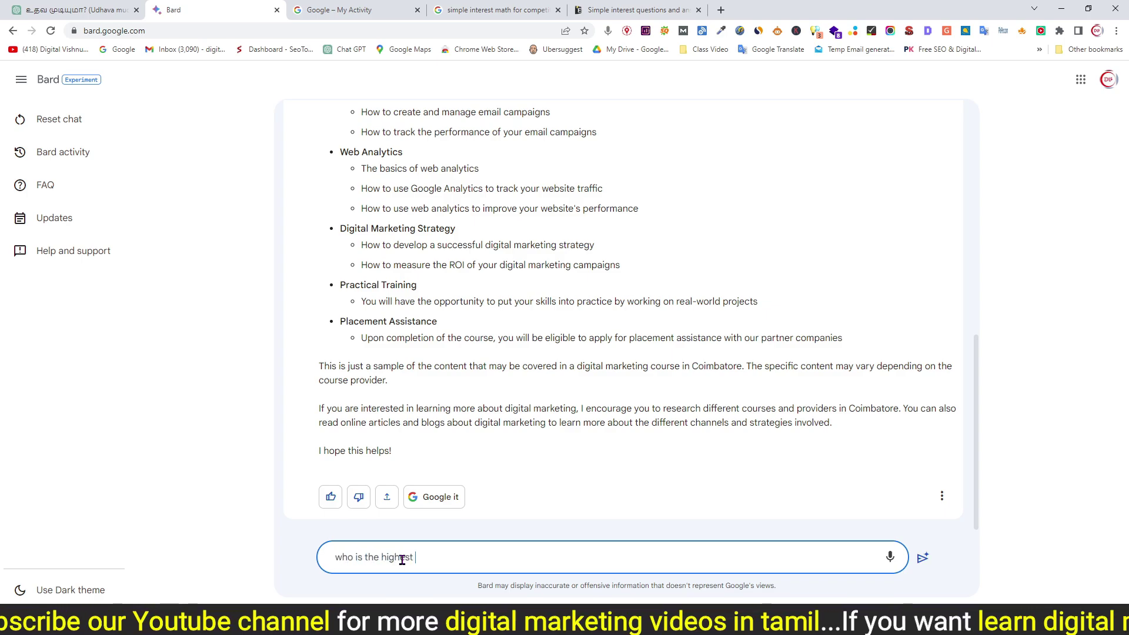
{"action": "type", "text": "run sc"}
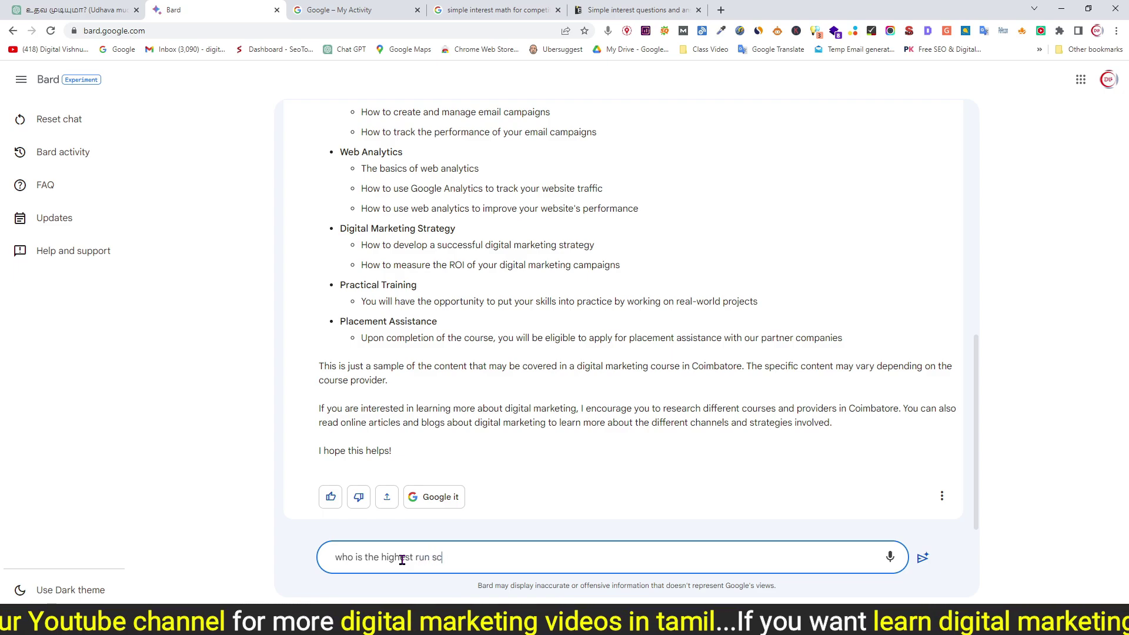
{"action": "type", "text": "orer"}
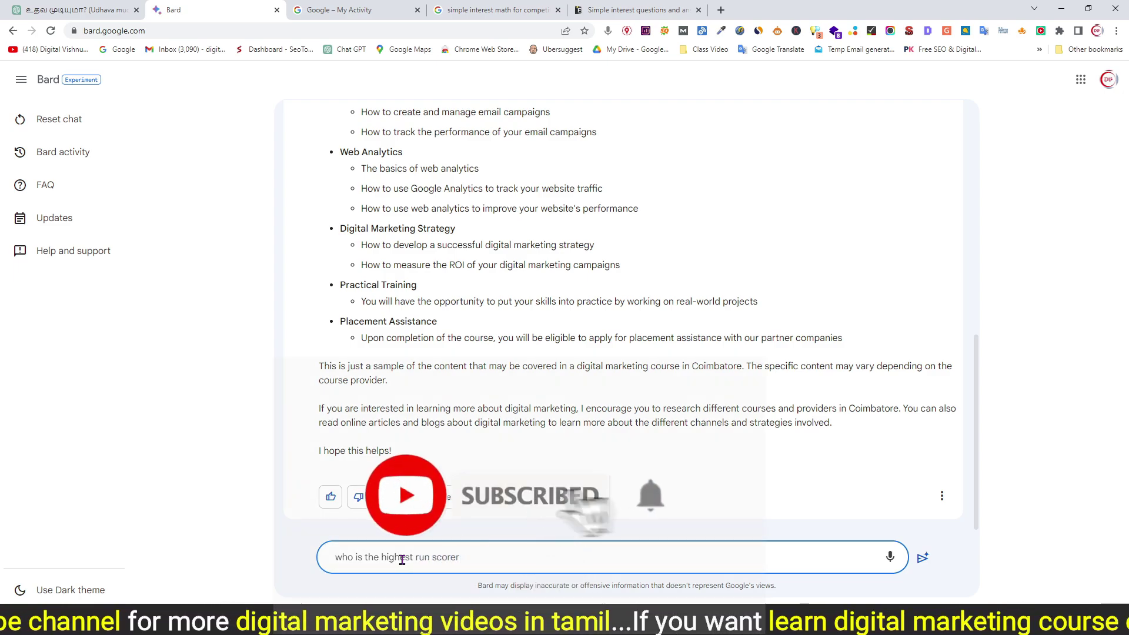
{"action": "type", "text": " in ta"}
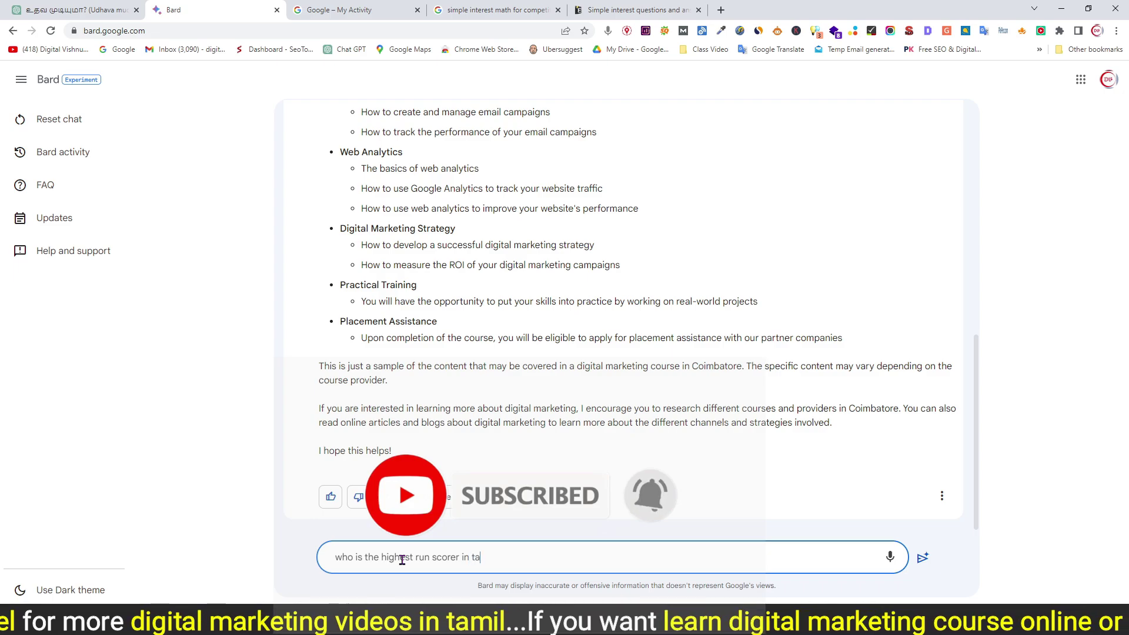
{"action": "type", "text": "ta ipl"}
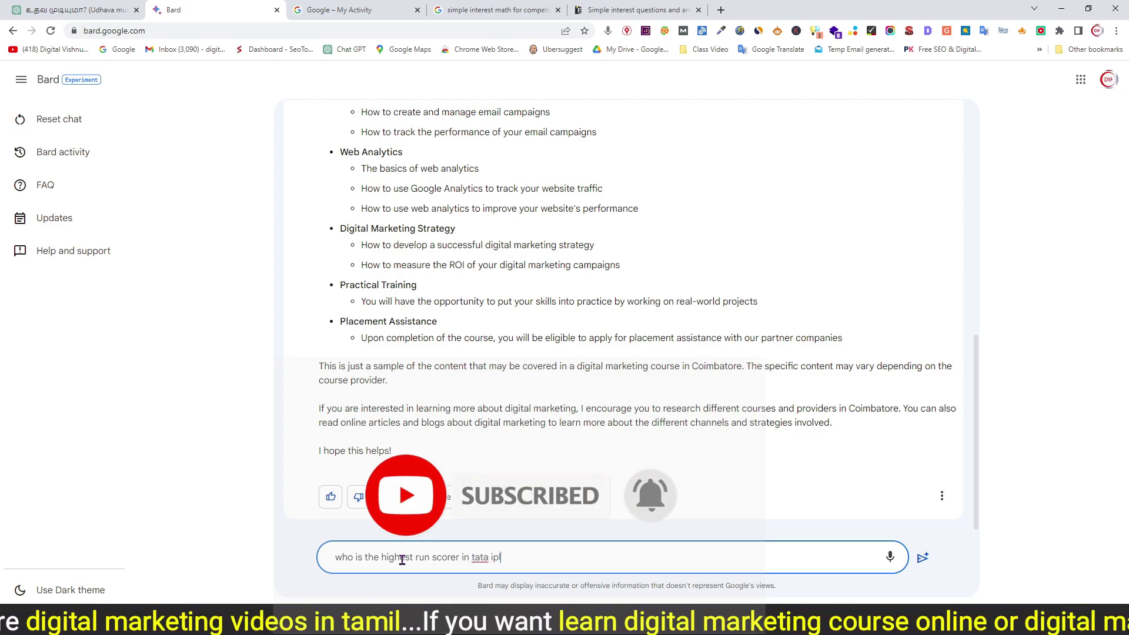
{"action": "type", "text": " 2023"}
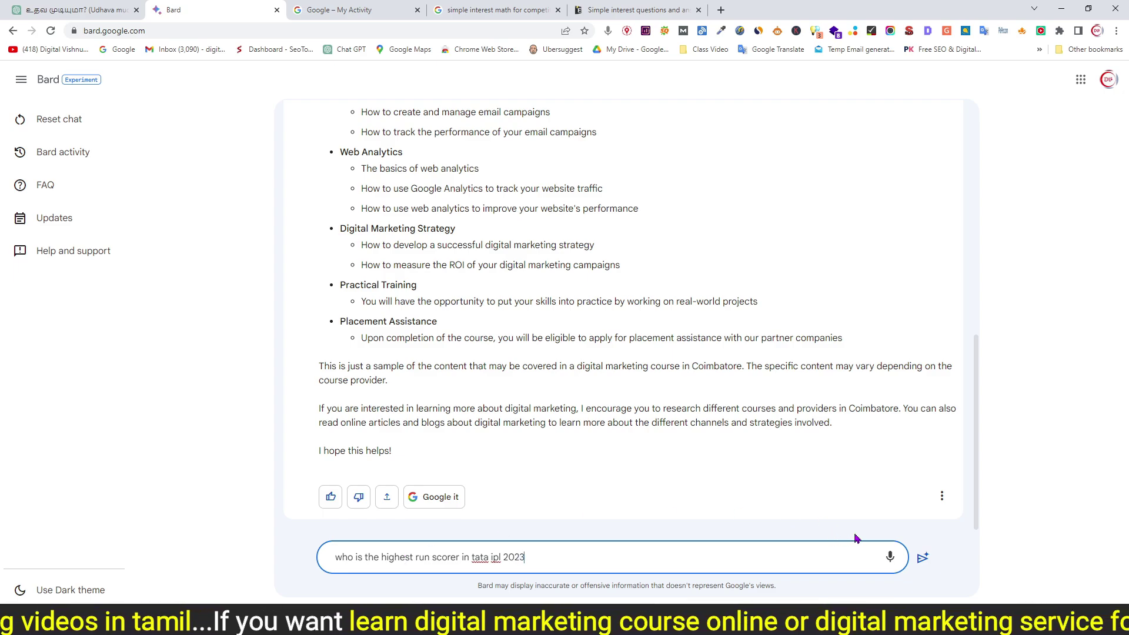
{"action": "left_click", "coordinate": [922, 558]}
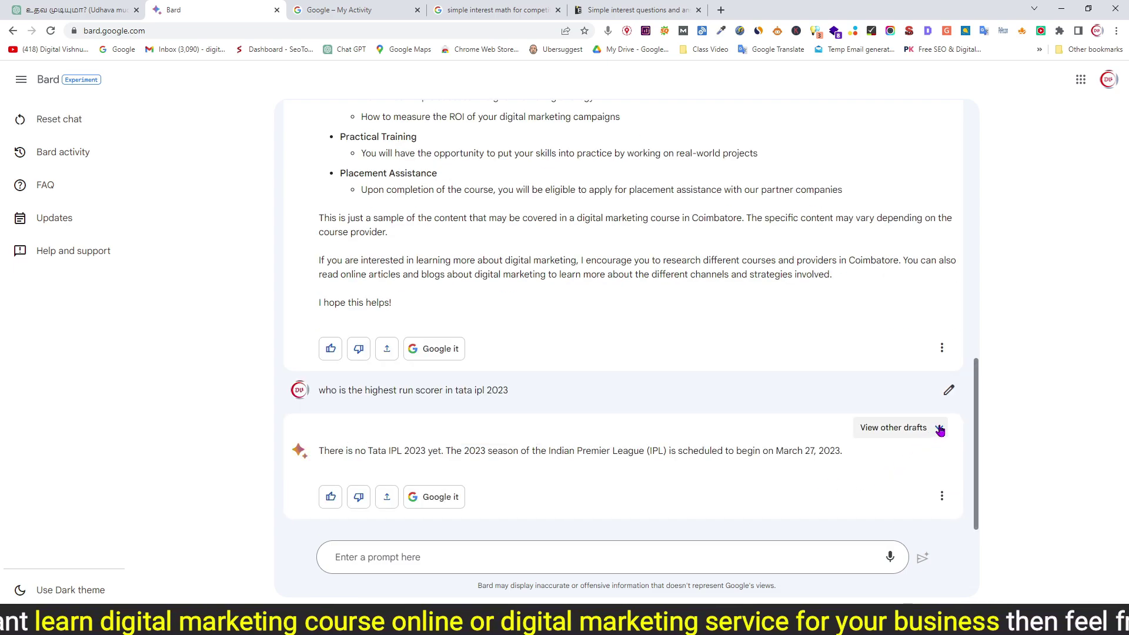
Show the other drafts of the IPL run scorer answer and compare Draft 1 with Draft 2
{"action": "left_click", "coordinate": [940, 428]}
{"action": "left_click", "coordinate": [607, 480]}
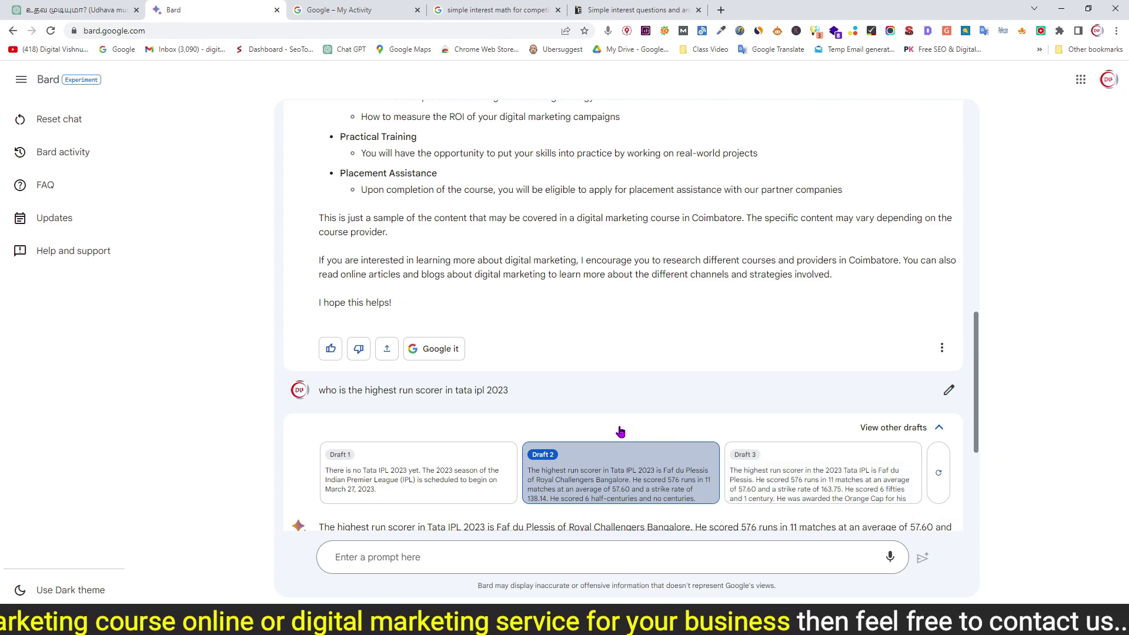
{"action": "scroll", "coordinate": [620, 432], "scroll_direction": "down", "scroll_amount": 2}
{"action": "left_click", "coordinate": [432, 326]}
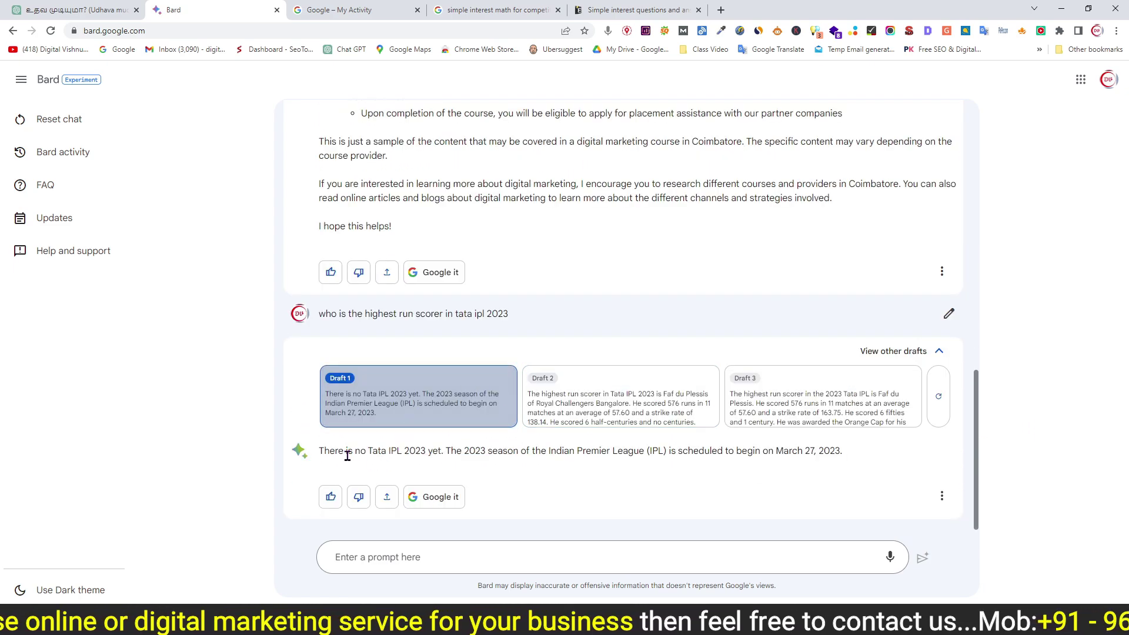
{"action": "left_click", "coordinate": [568, 391]}
{"action": "scroll", "coordinate": [568, 391], "scroll_direction": "down", "scroll_amount": 2}
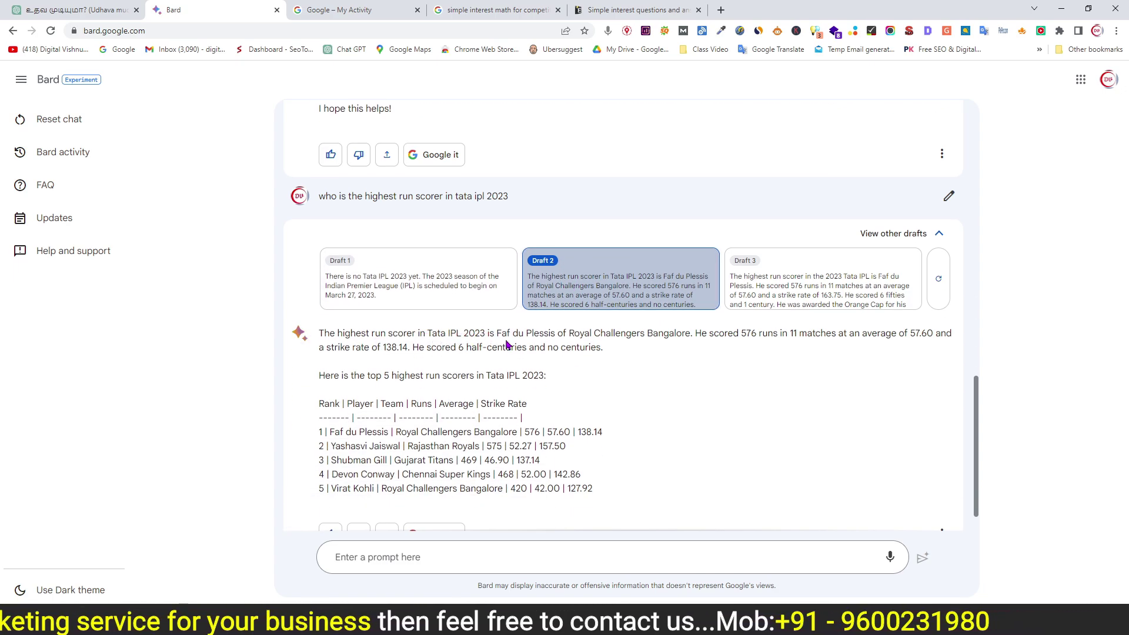
Highlight the top scorer's name in Draft 2, and open Draft 3 and highlight the matching text there
{"action": "left_click_drag", "start_coordinate": [501, 333], "coordinate": [551, 333]}
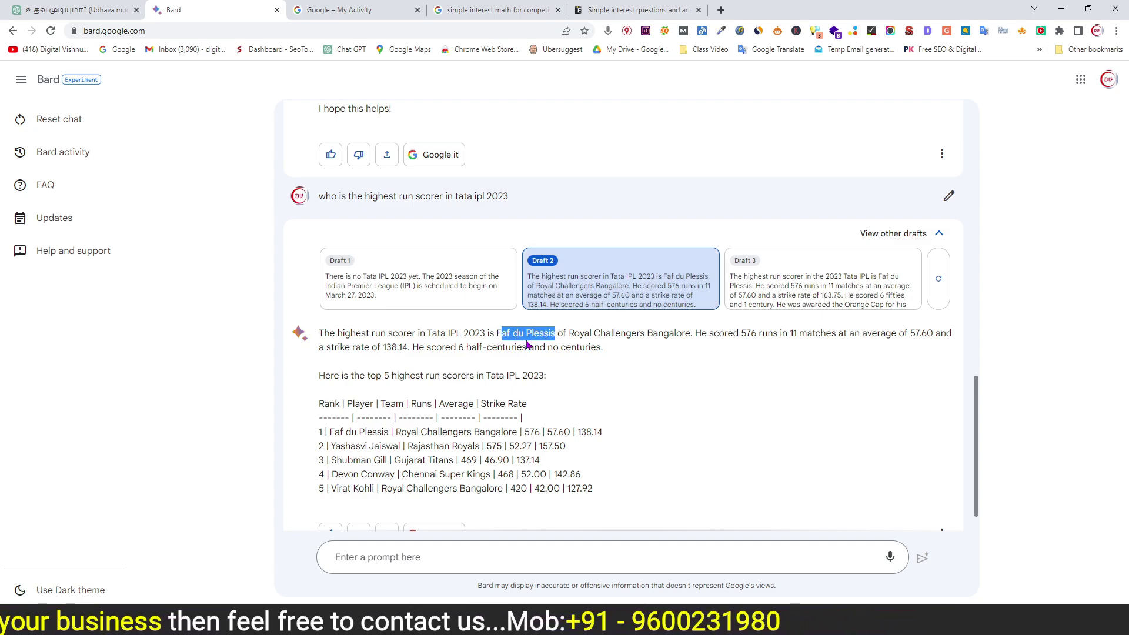
{"action": "left_click", "coordinate": [815, 287]}
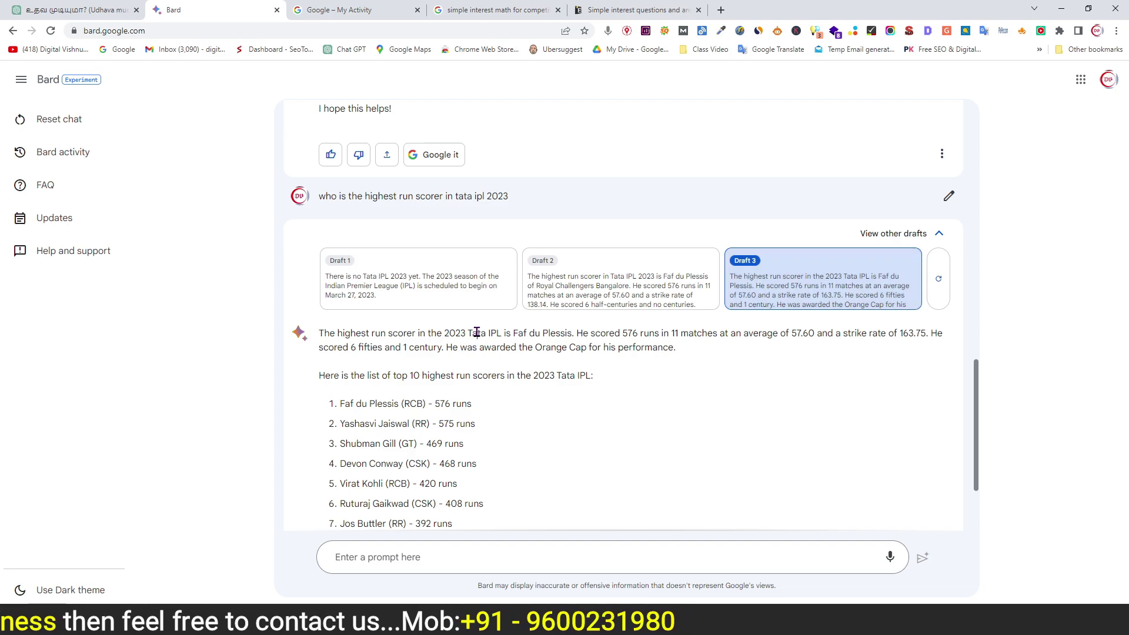
{"action": "left_click_drag", "start_coordinate": [477, 332], "coordinate": [551, 330]}
Check the earlier digital marketing course response for the option to view other drafts
{"action": "scroll", "coordinate": [551, 331], "scroll_direction": "up", "scroll_amount": 3}
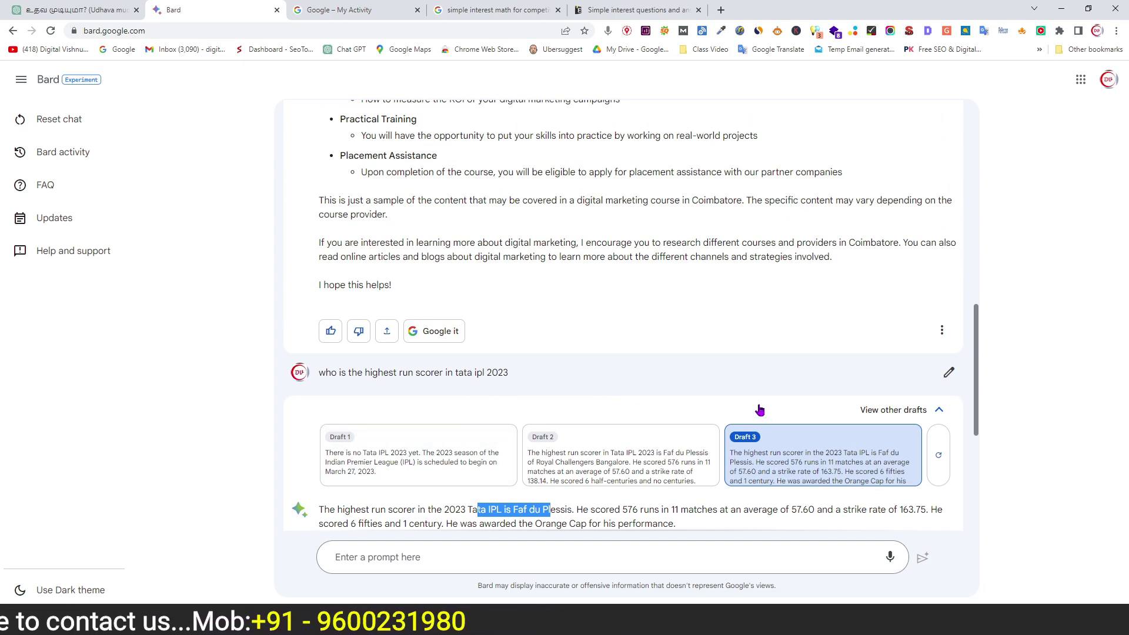
{"action": "scroll", "coordinate": [759, 412], "scroll_direction": "down", "scroll_amount": 2}
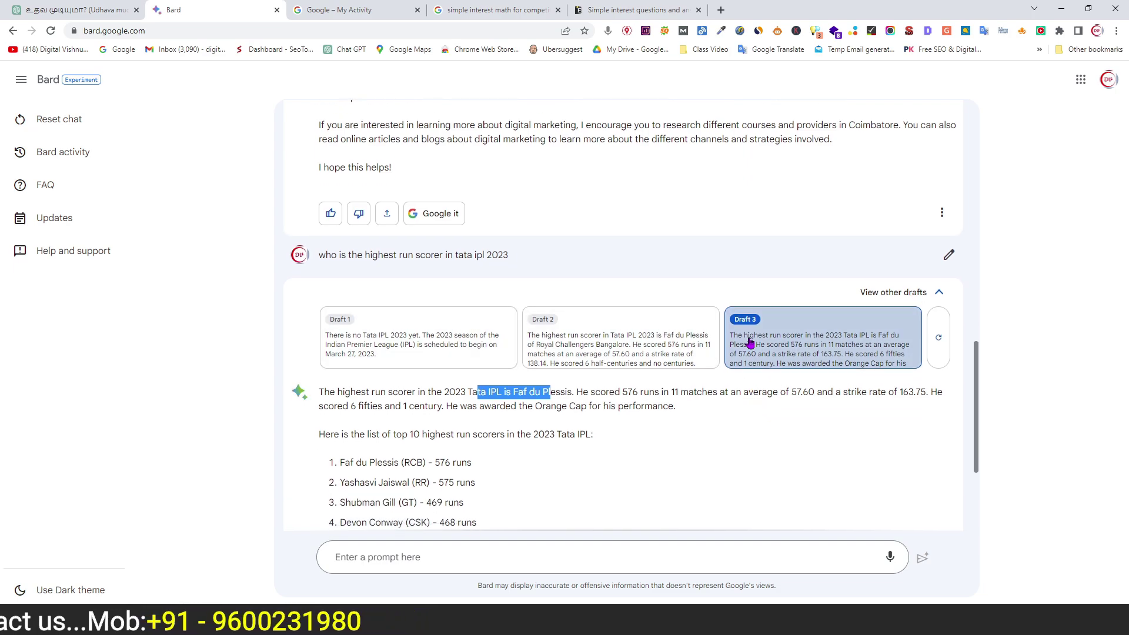
{"action": "scroll", "coordinate": [687, 429], "scroll_direction": "up", "scroll_amount": 15}
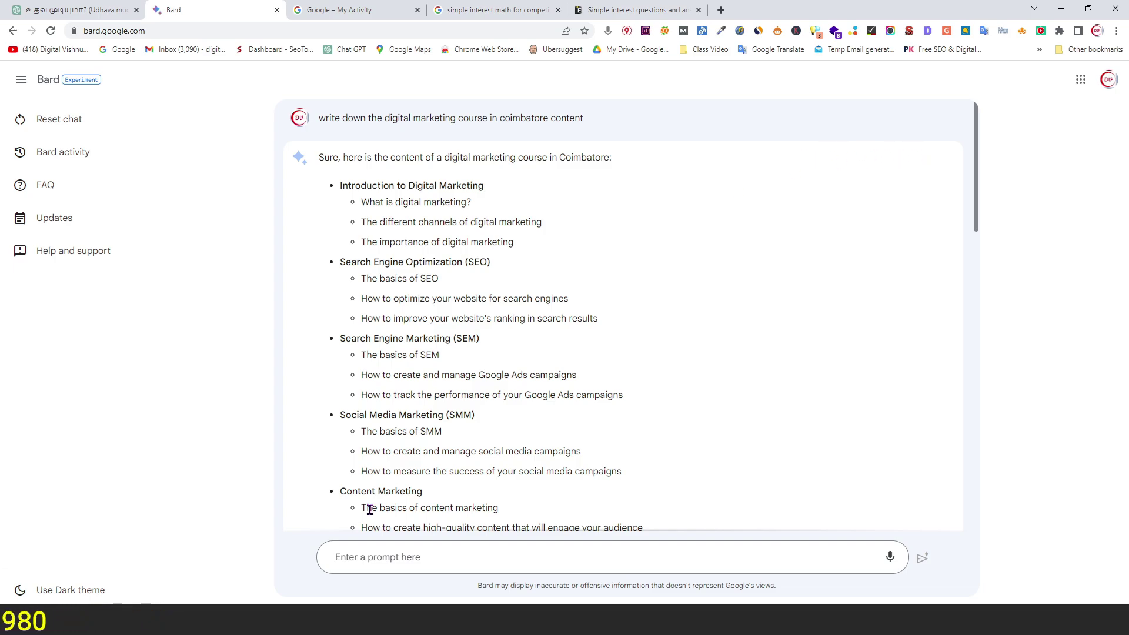
Switch to the Untitled.txt notes and change the related searches feature line to end with "for all query"
{"action": "key", "text": "alt+Tab"}
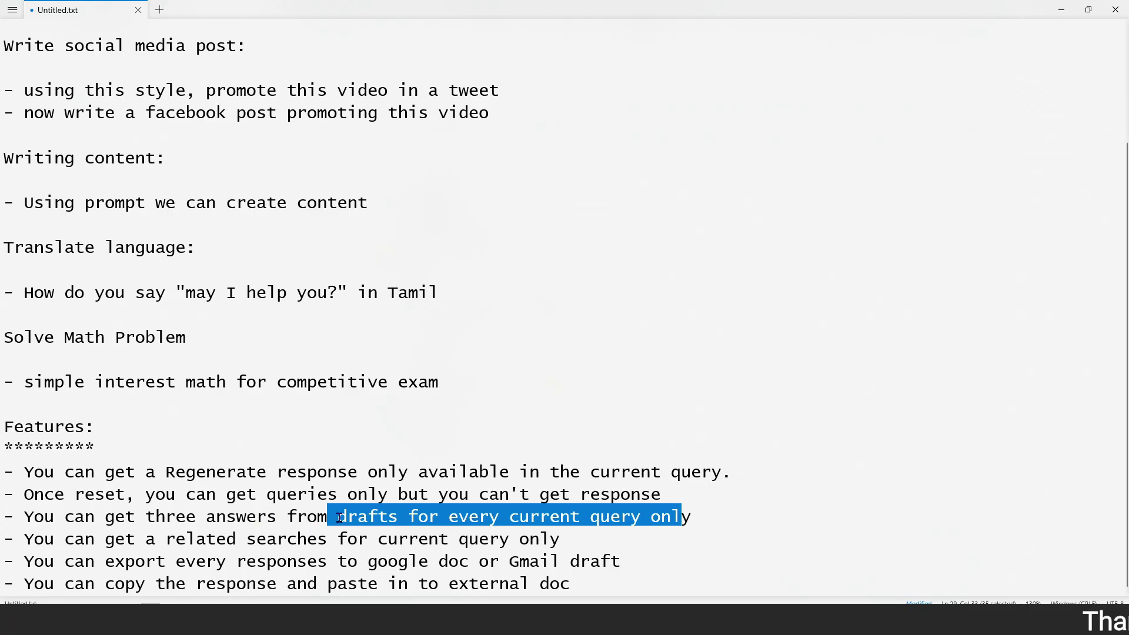
{"action": "key", "text": "ctrl+z"}
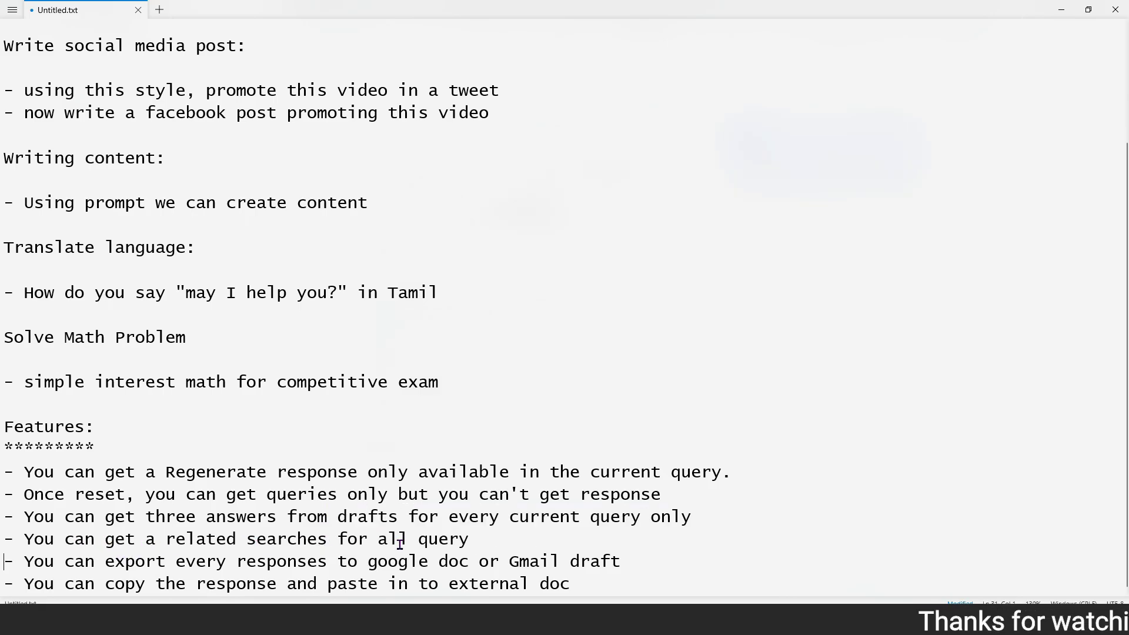
Return to the Bard chat, highlight the digital marketing course query, and show the related search topics for its response
{"action": "key", "text": "alt+Tab"}
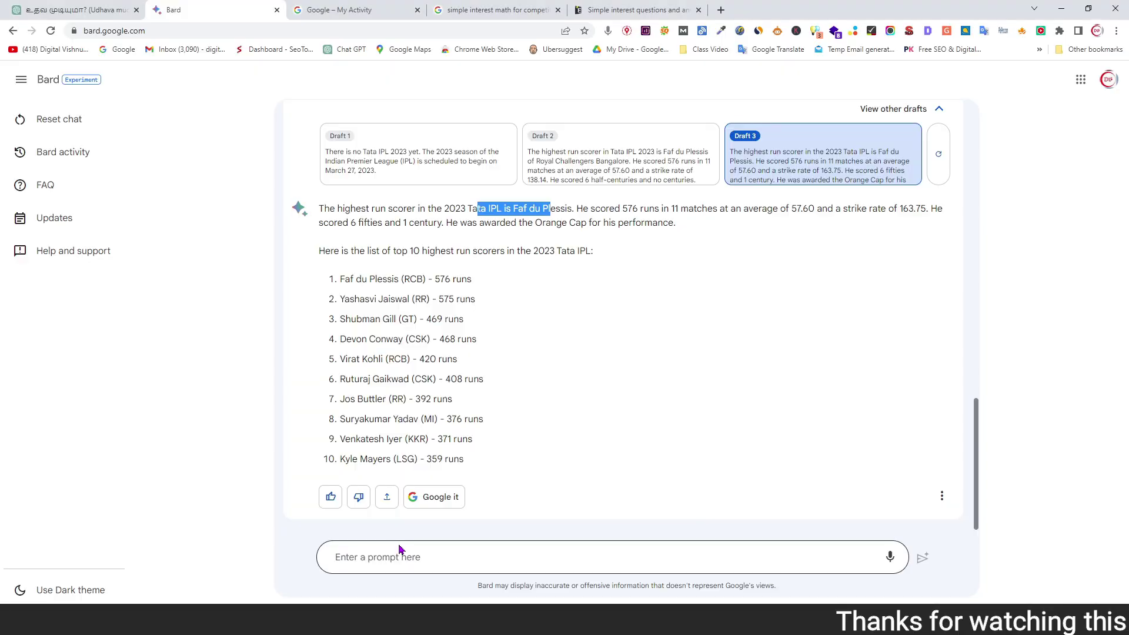
{"action": "scroll", "coordinate": [675, 384], "scroll_direction": "up", "scroll_amount": 7}
{"action": "scroll", "coordinate": [675, 385], "scroll_direction": "up", "scroll_amount": 8}
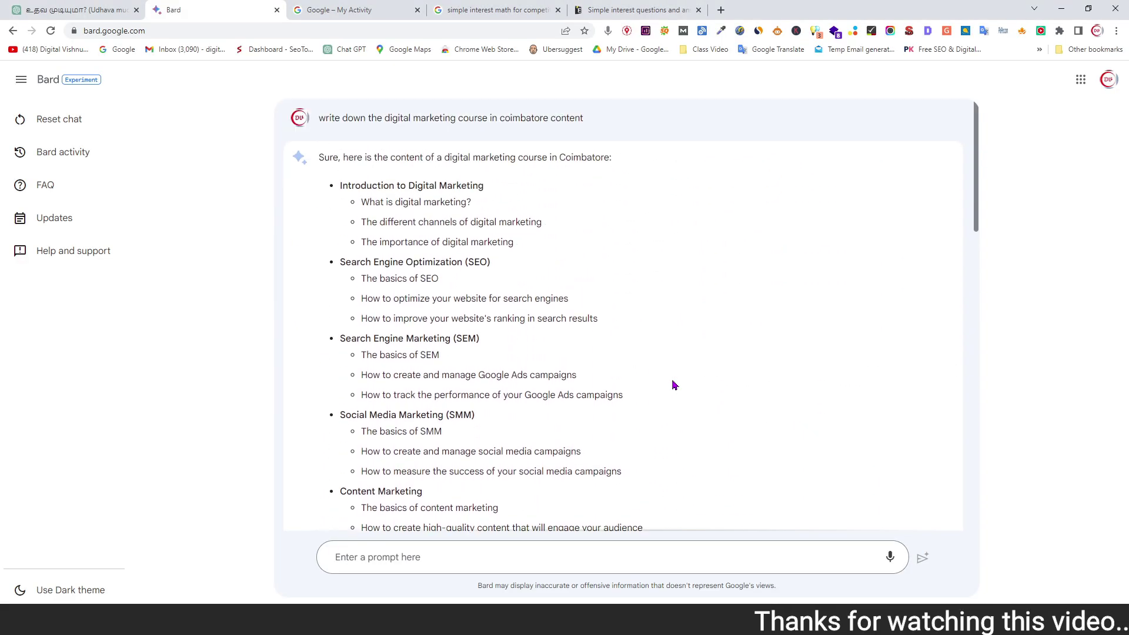
{"action": "left_click_drag", "start_coordinate": [359, 114], "coordinate": [442, 153]}
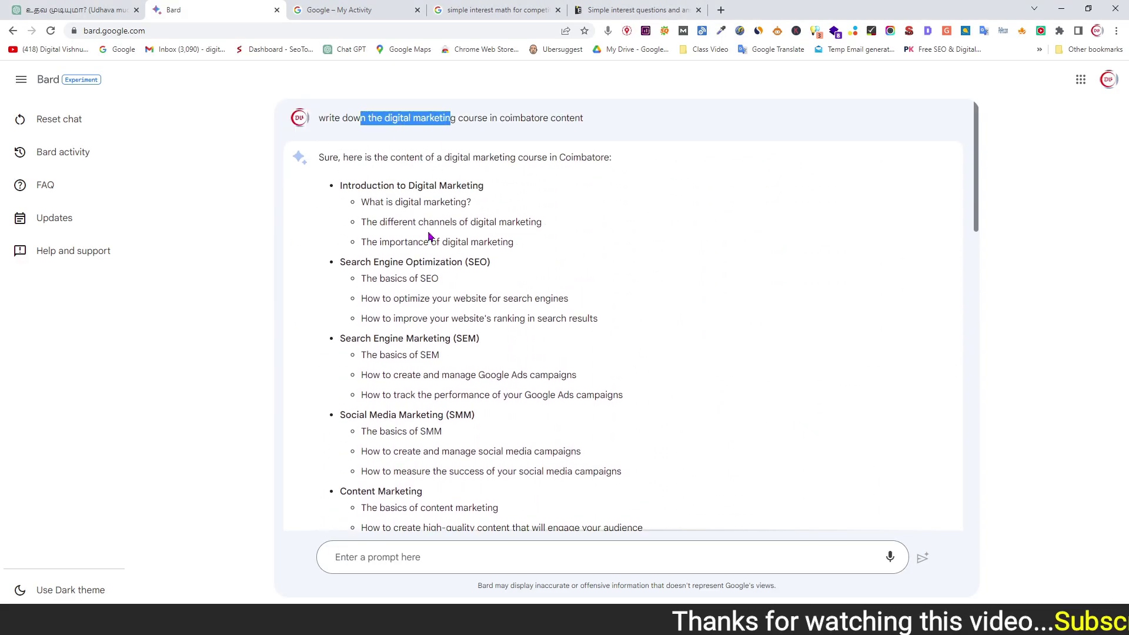
{"action": "scroll", "coordinate": [396, 434], "scroll_direction": "down", "scroll_amount": 10}
{"action": "left_click", "coordinate": [455, 393]}
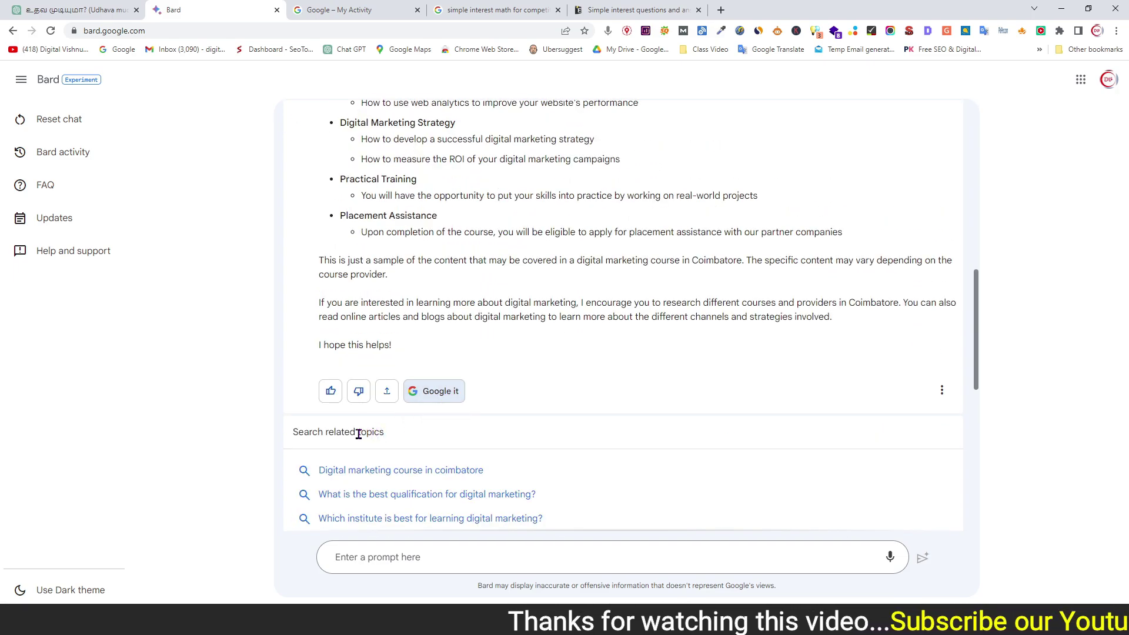
Show the related search topics for the IPL run scorer response and recheck those under the course response
{"action": "scroll", "coordinate": [383, 444], "scroll_direction": "down", "scroll_amount": 7}
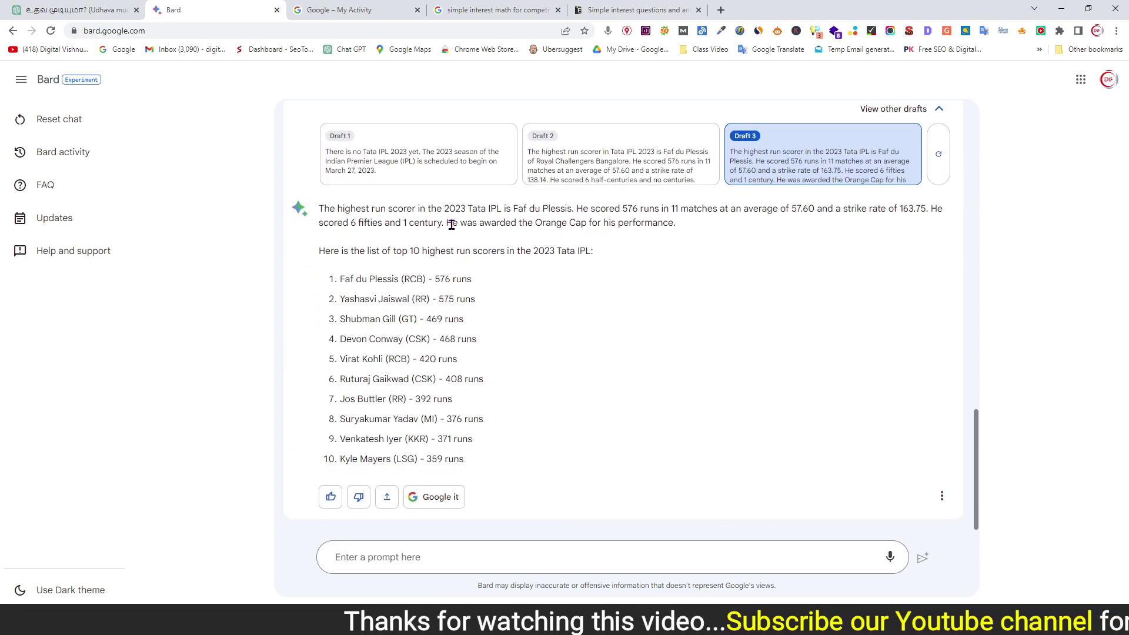
{"action": "left_click", "coordinate": [436, 496]}
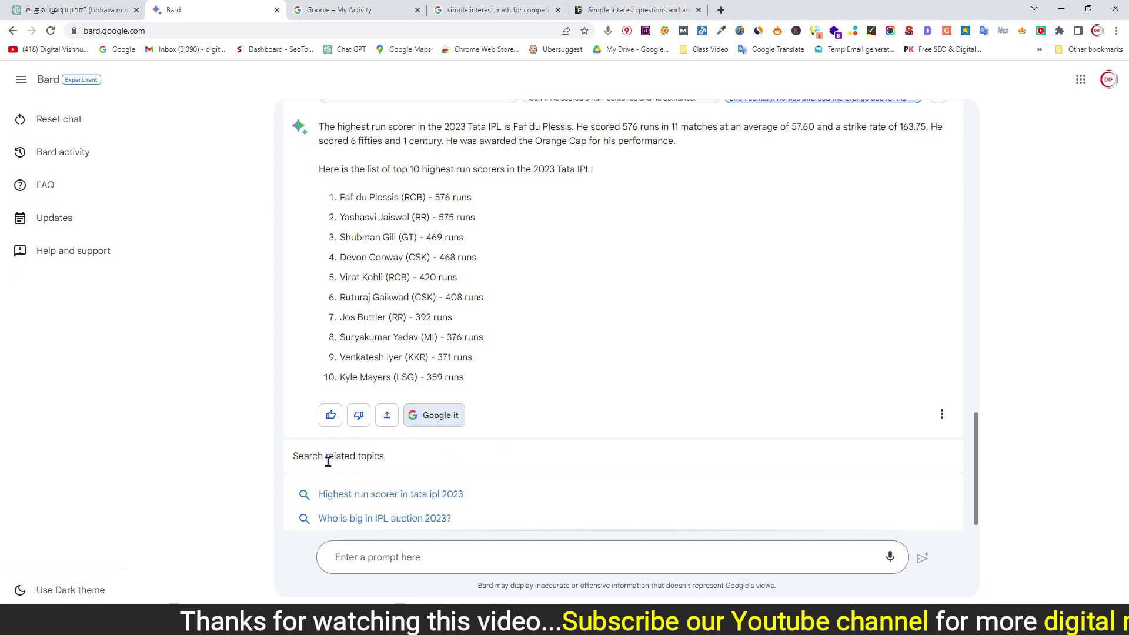
{"action": "scroll", "coordinate": [555, 484], "scroll_direction": "up", "scroll_amount": 13}
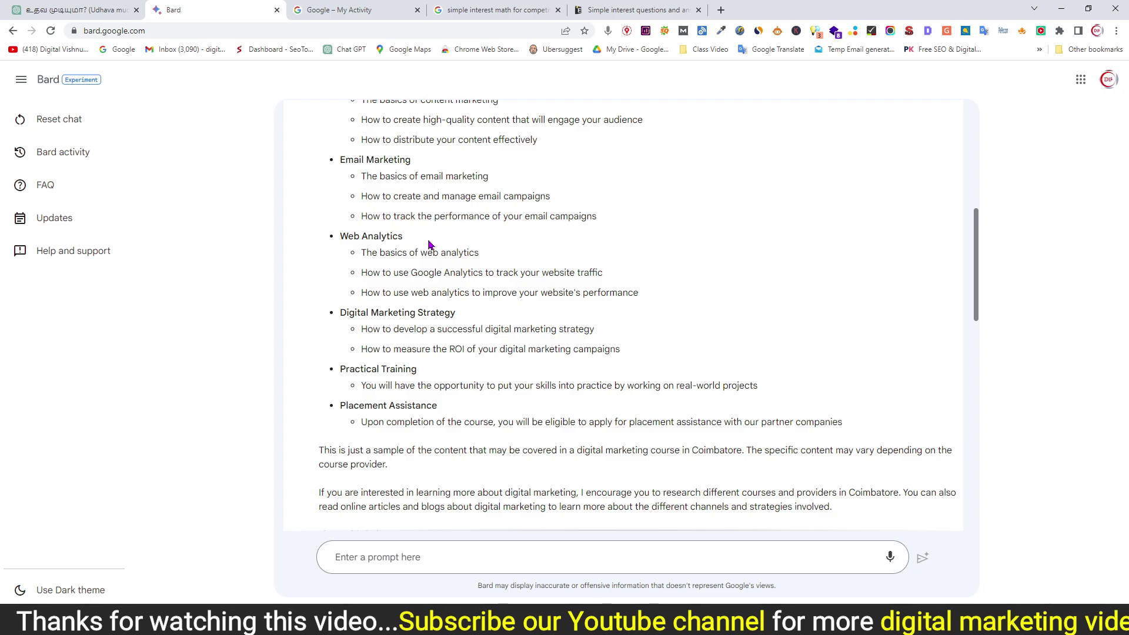
{"action": "scroll", "coordinate": [431, 247], "scroll_direction": "down", "scroll_amount": 3}
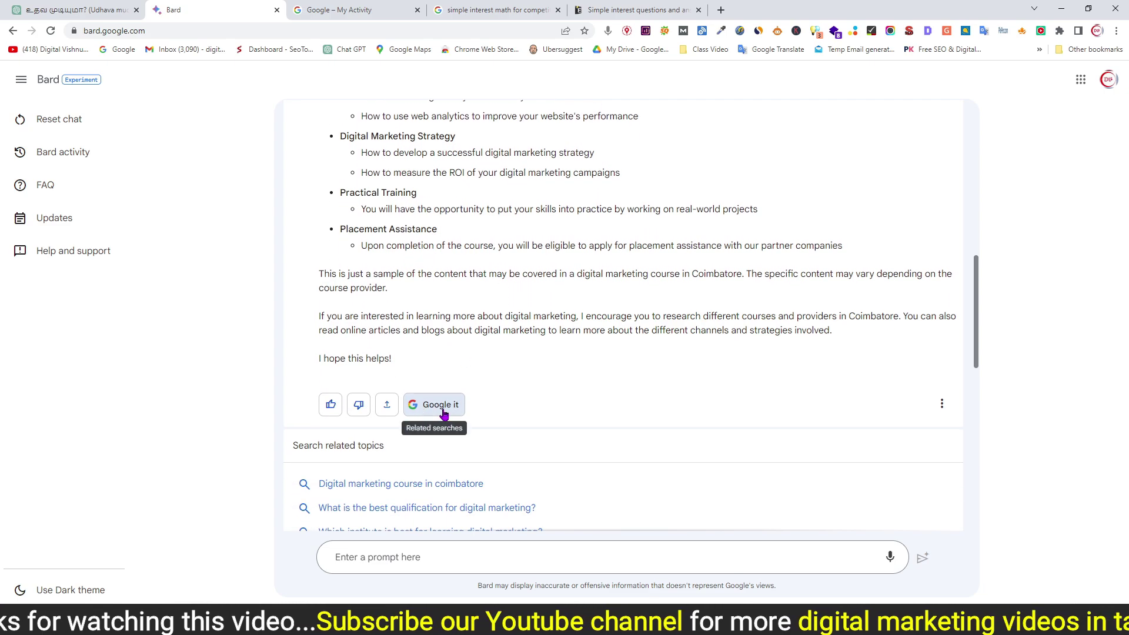
Check the export feature line in the Untitled.txt notes, then return to Bard and show the digital marketing course response's export options
{"action": "scroll", "coordinate": [519, 404], "scroll_direction": "down", "scroll_amount": 6}
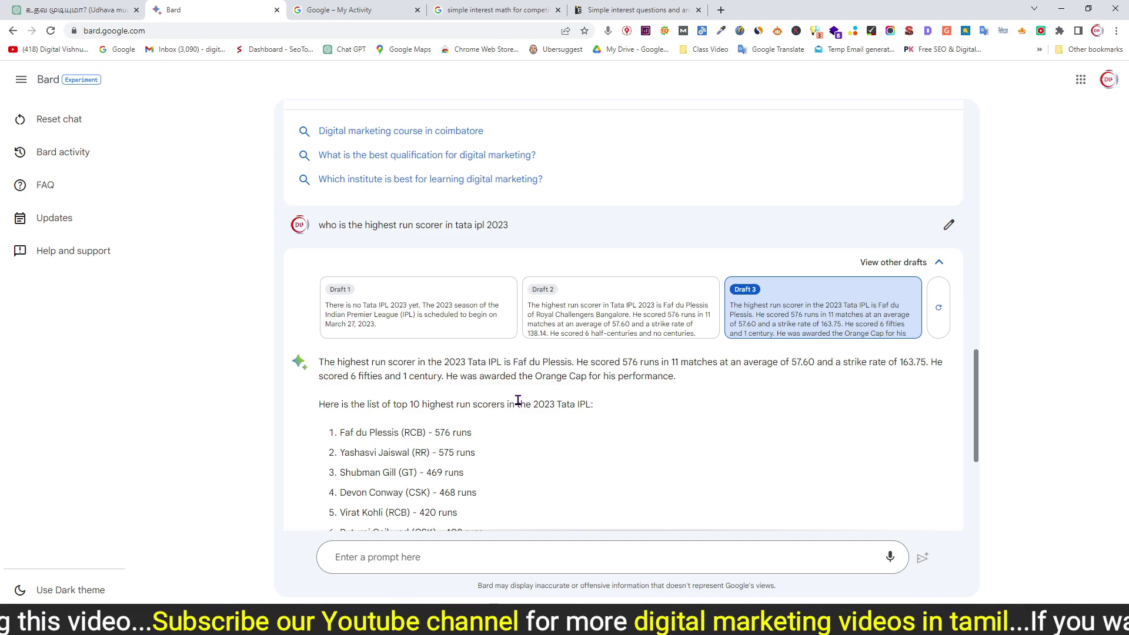
{"action": "key", "text": "alt+Tab"}
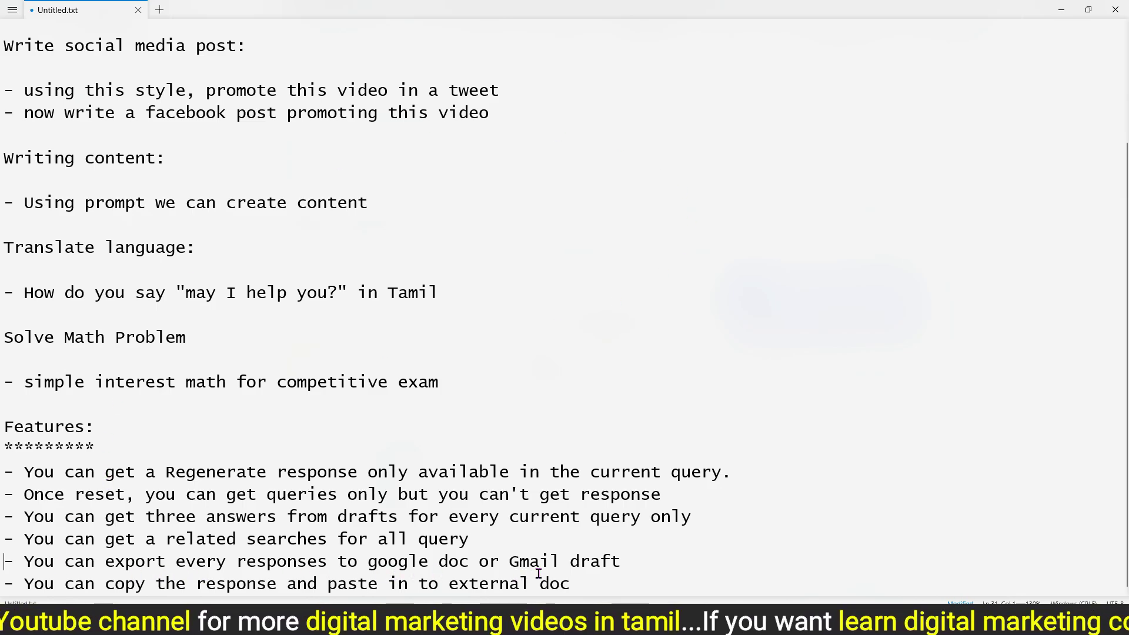
{"action": "key", "text": "alt+Tab"}
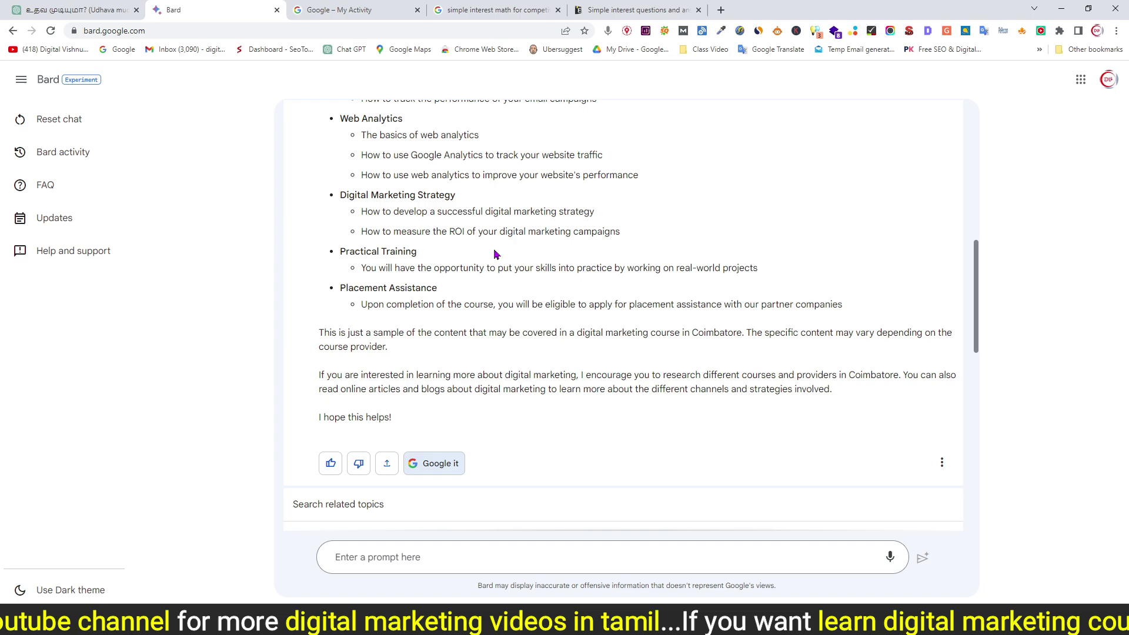
{"action": "left_click", "coordinate": [386, 463]}
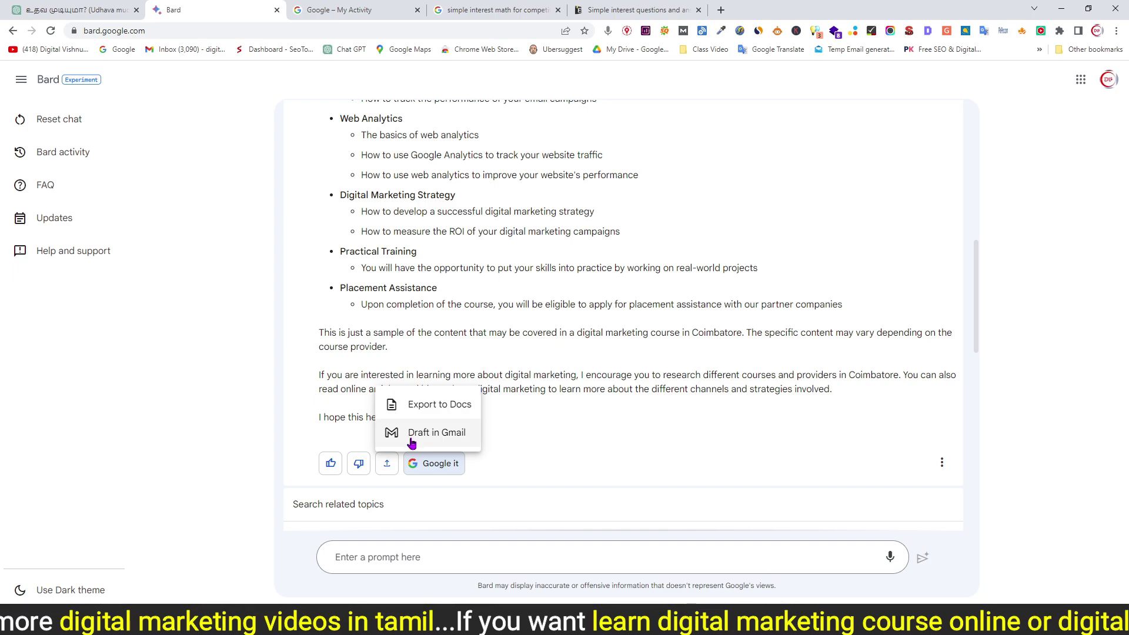
{"action": "left_click", "coordinate": [1040, 400]}
Show the Docs and Gmail export options for the IPL run scorer response and dismiss them
{"action": "scroll", "coordinate": [613, 374], "scroll_direction": "down", "scroll_amount": 5}
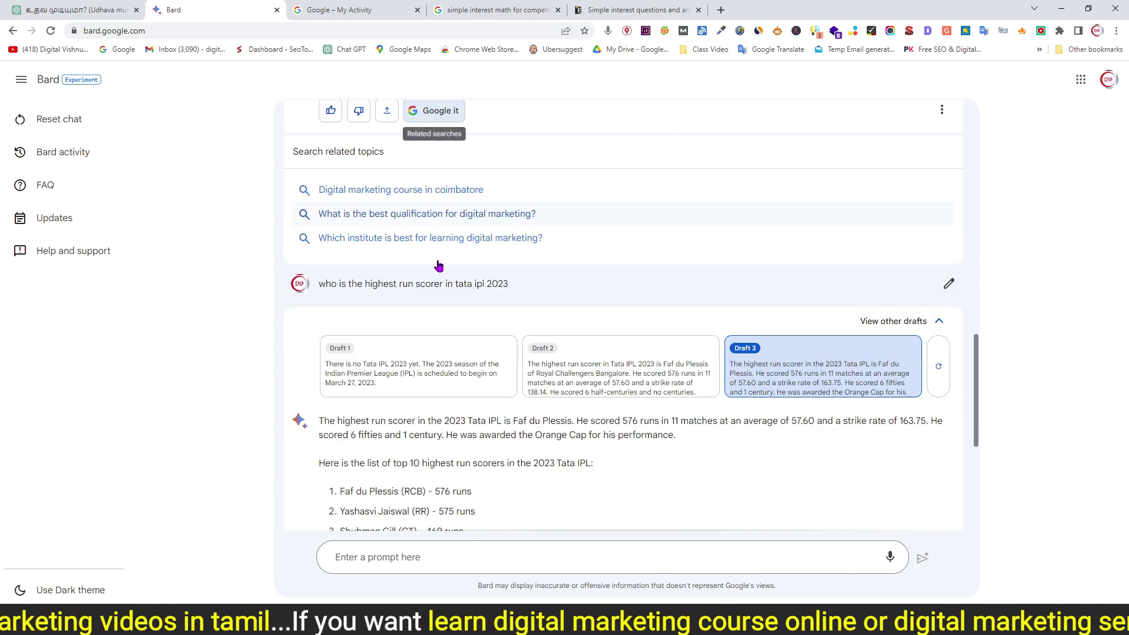
{"action": "scroll", "coordinate": [438, 282], "scroll_direction": "down", "scroll_amount": 5}
{"action": "left_click", "coordinate": [386, 398]}
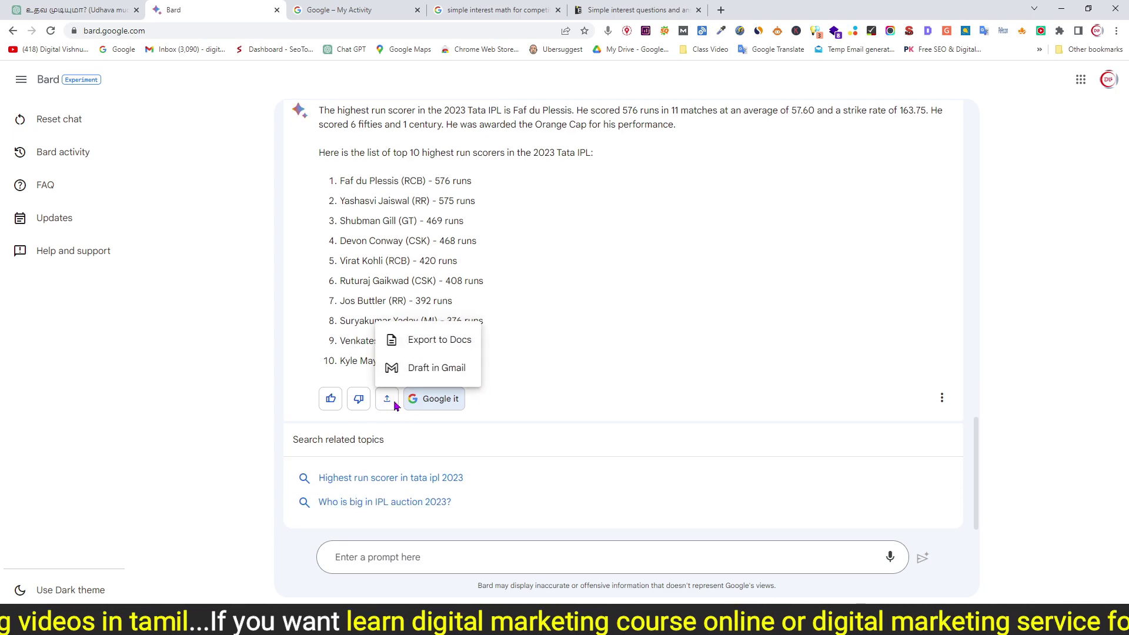
{"action": "left_click", "coordinate": [1018, 364]}
Check the copy feature line in the Untitled.txt notes, return to Bard and show the IPL run scorer response's Copy option
{"action": "key", "text": "alt+Tab"}
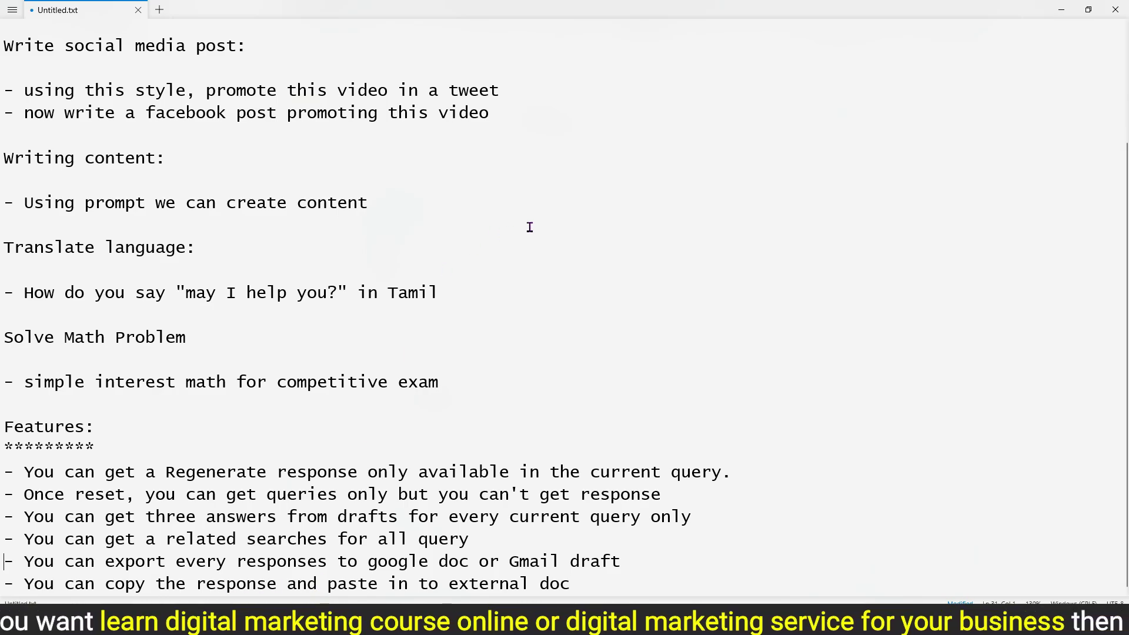
{"action": "key", "text": "alt+Tab"}
{"action": "scroll", "coordinate": [518, 247], "scroll_direction": "up", "scroll_amount": 5}
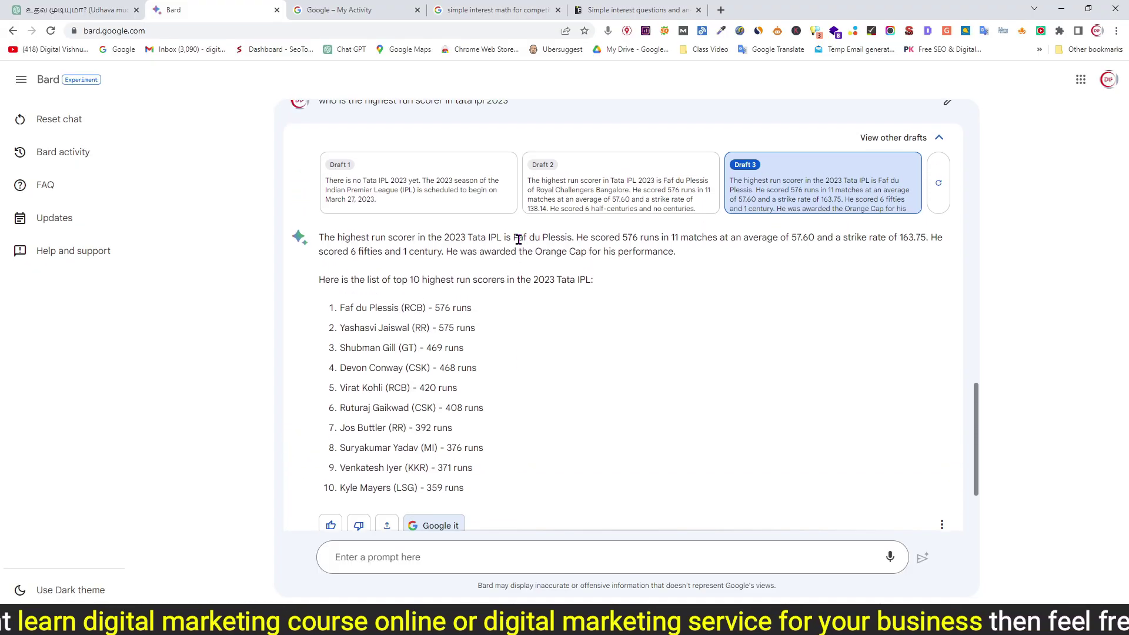
{"action": "left_click_drag", "start_coordinate": [339, 211], "coordinate": [509, 211]}
{"action": "scroll", "coordinate": [523, 270], "scroll_direction": "down", "scroll_amount": 4}
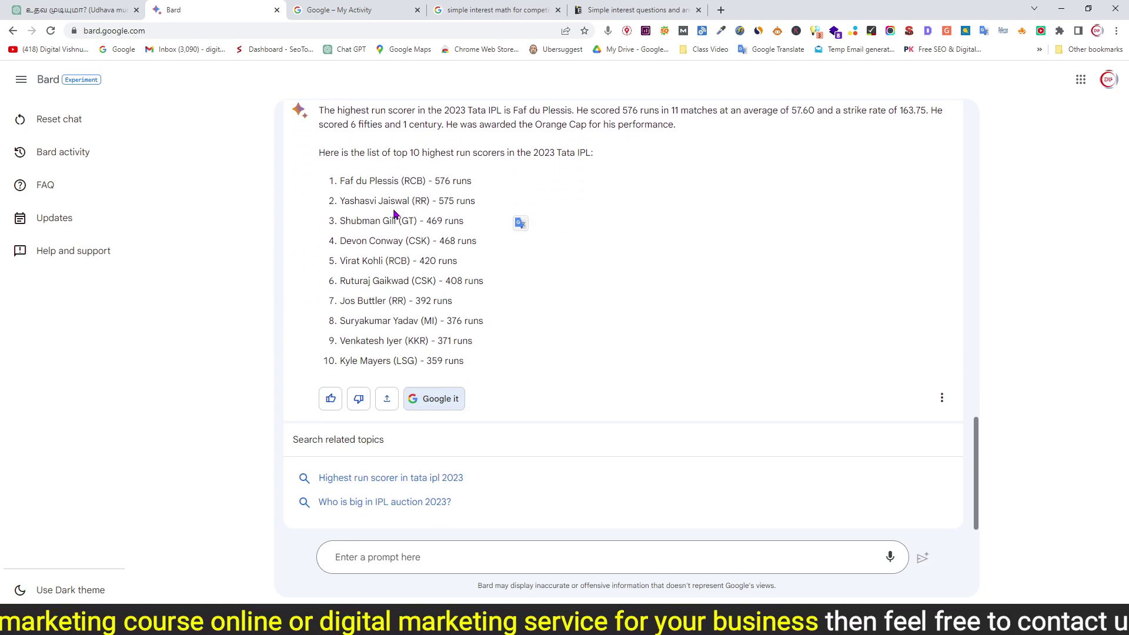
{"action": "left_click", "coordinate": [942, 398]}
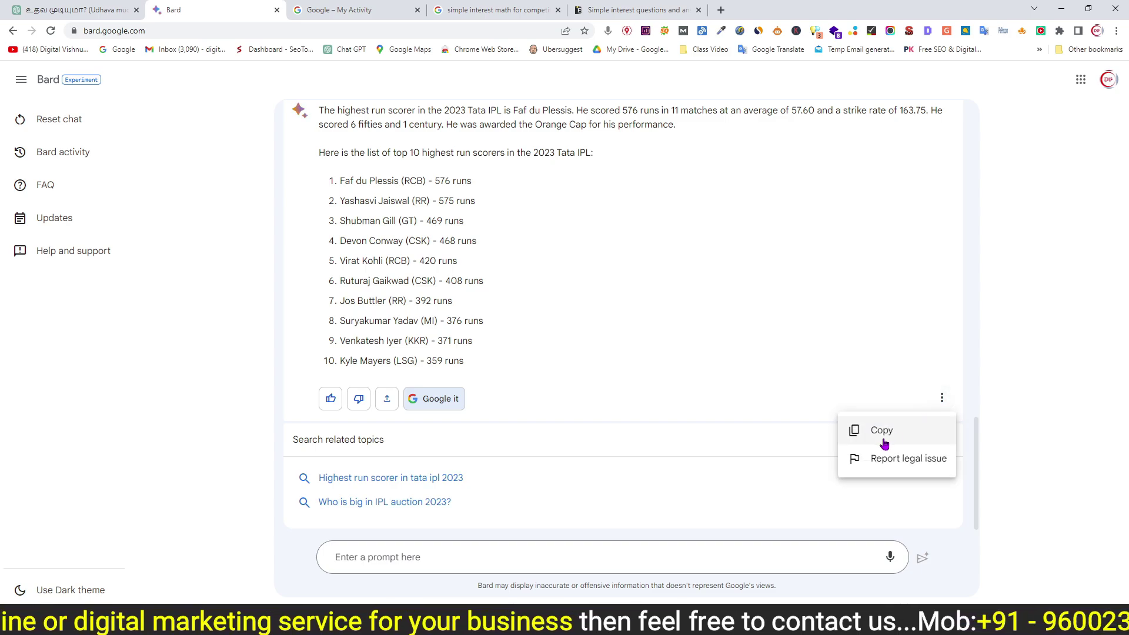
{"action": "left_click", "coordinate": [240, 335]}
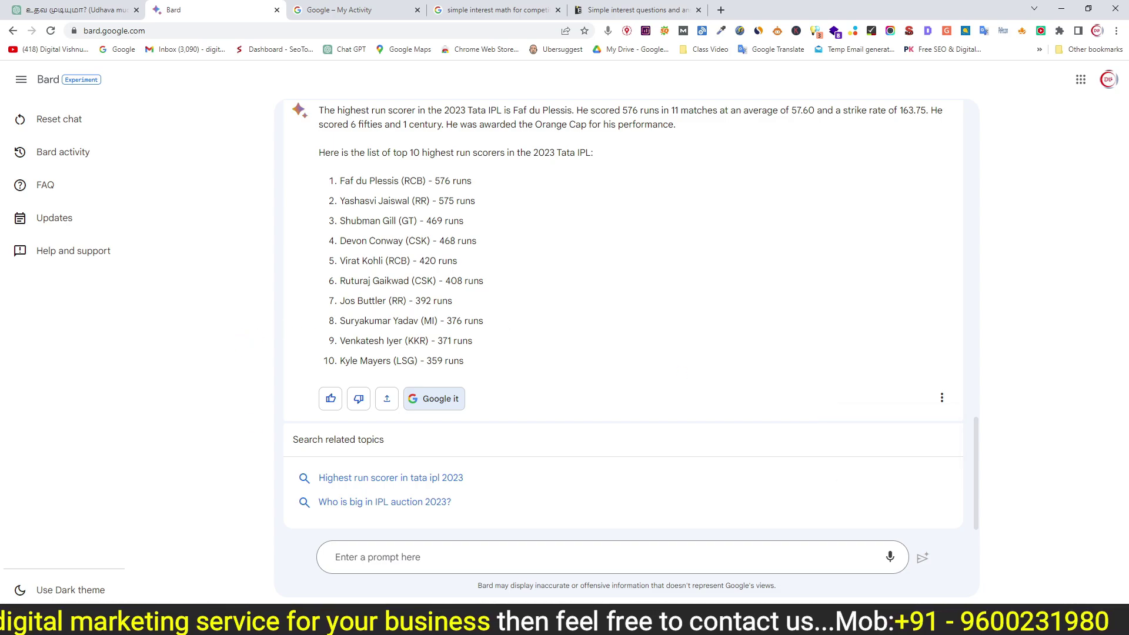